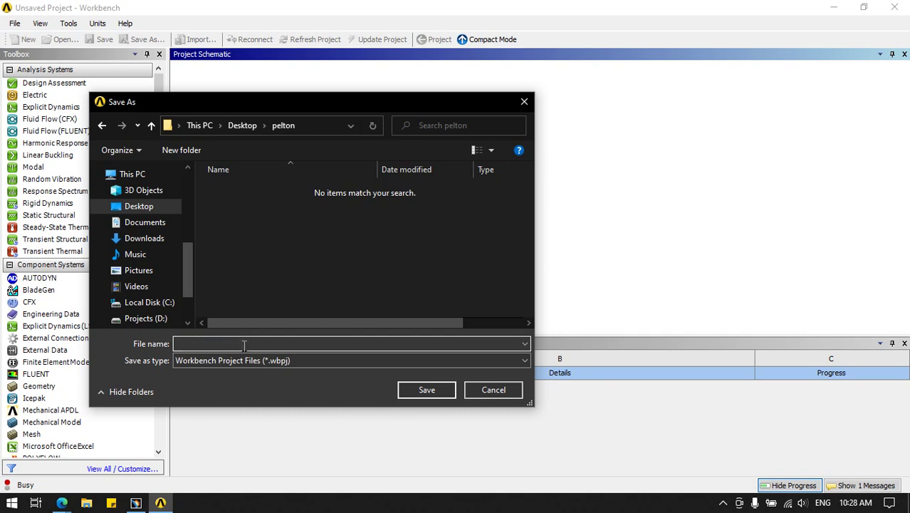
Save the project as "cfd and static structural" in the Desktop pelton folder and minimize the Progress pane
{"action": "type", "text": "tural"}
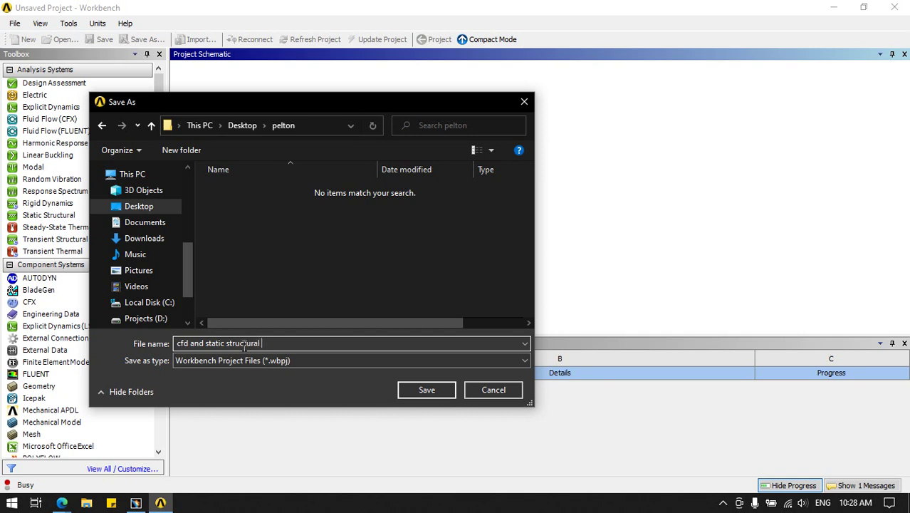
{"action": "left_click", "coordinate": [428, 393]}
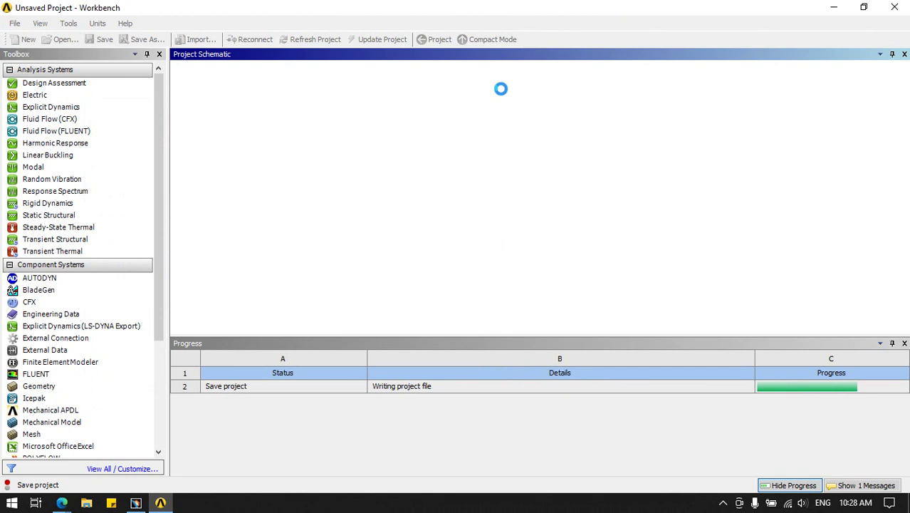
{"action": "left_click", "coordinate": [880, 343]}
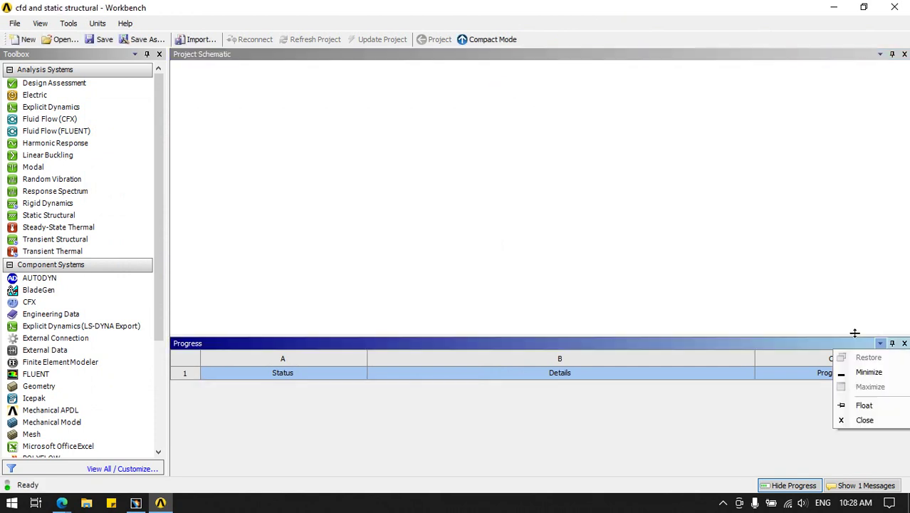
{"action": "left_click", "coordinate": [858, 372]}
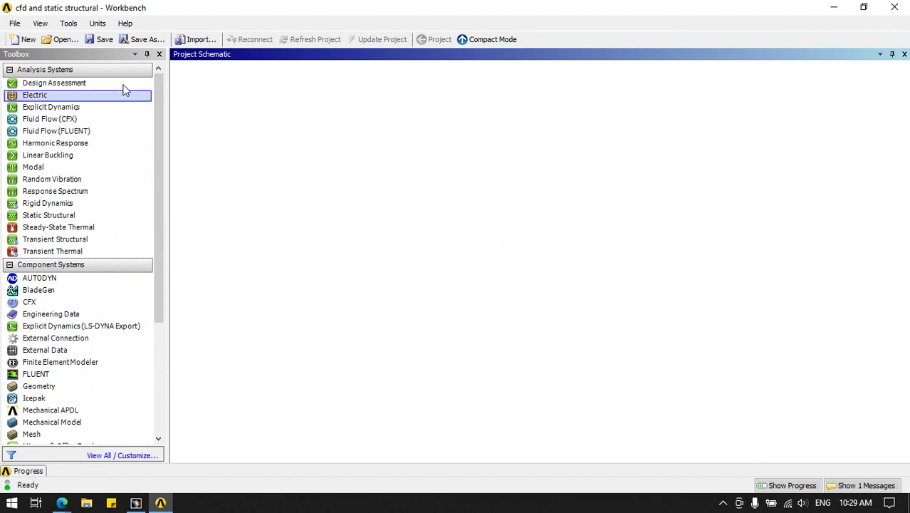
Import the bucket STEP file from the Desktop pelton folder and open its Geometry cell for editing
{"action": "left_click", "coordinate": [194, 41]}
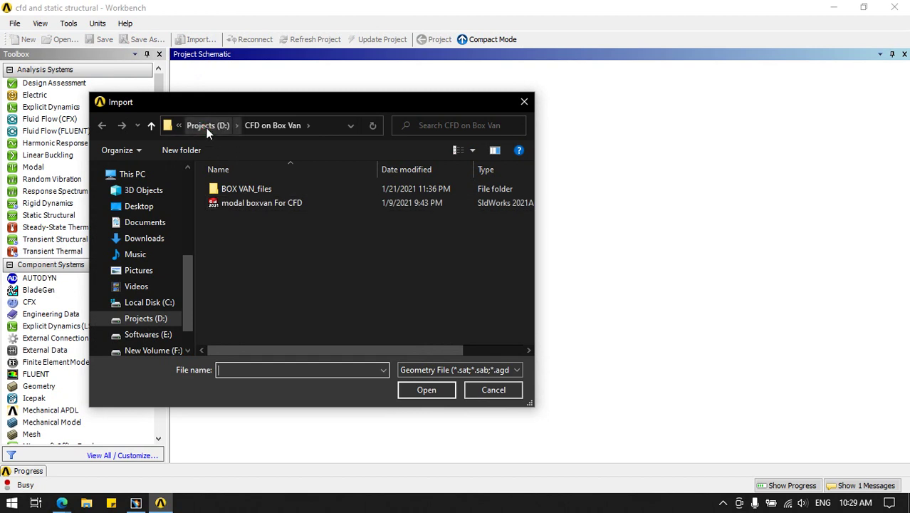
{"action": "left_click", "coordinate": [207, 126]}
{"action": "left_click", "coordinate": [140, 206]}
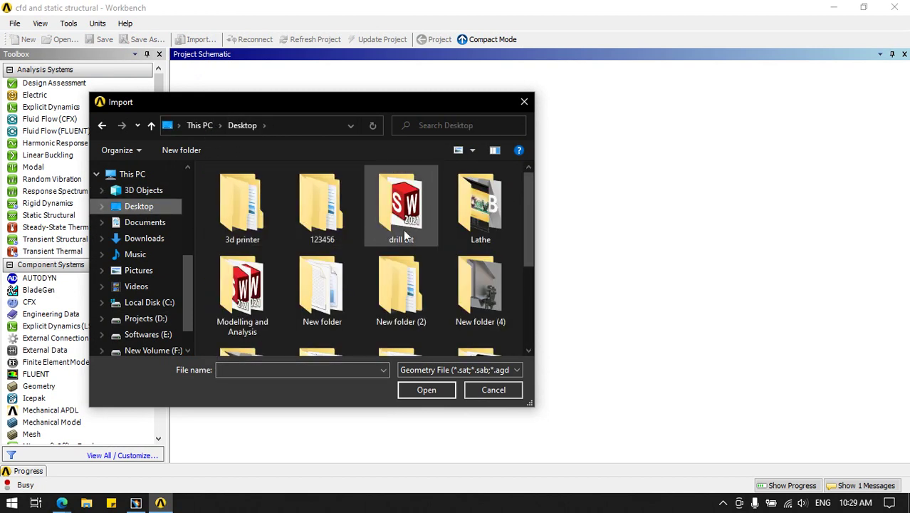
{"action": "scroll", "coordinate": [404, 232], "scroll_direction": "down", "scroll_amount": 4}
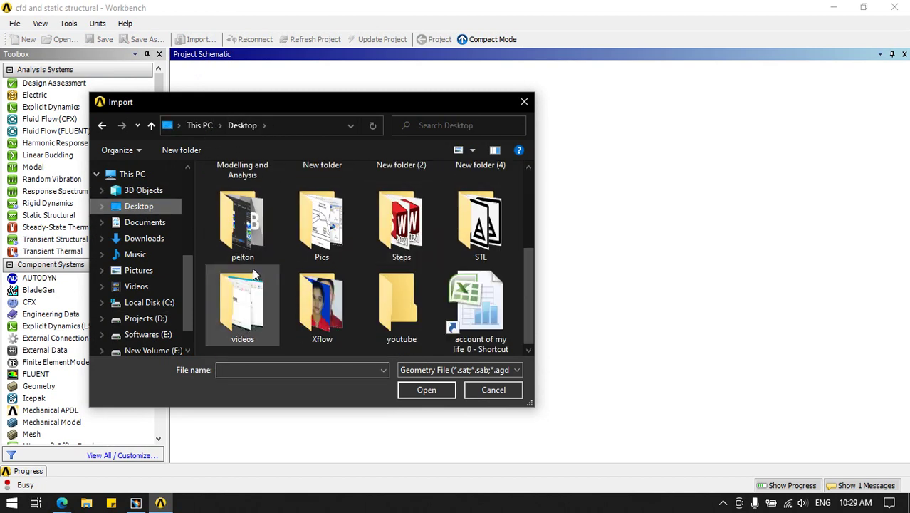
{"action": "double_click", "coordinate": [242, 222]}
{"action": "left_click", "coordinate": [237, 216]}
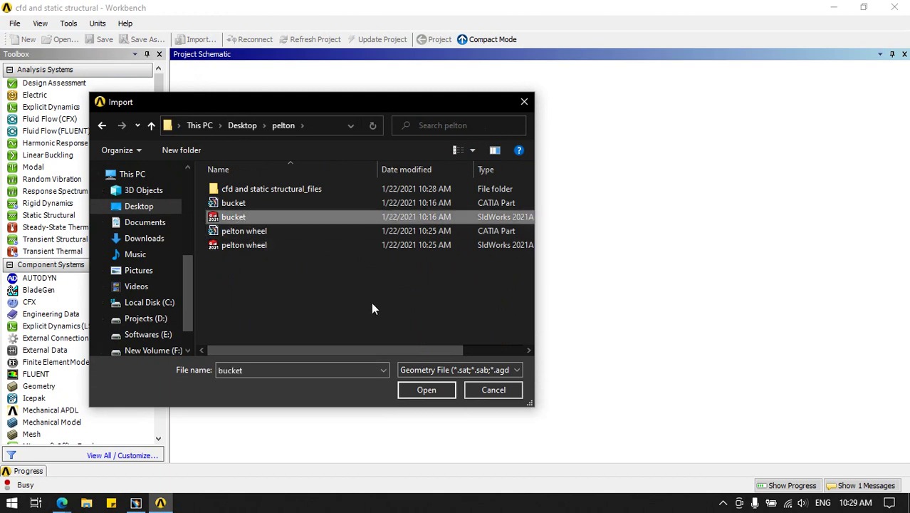
{"action": "left_click", "coordinate": [419, 387]}
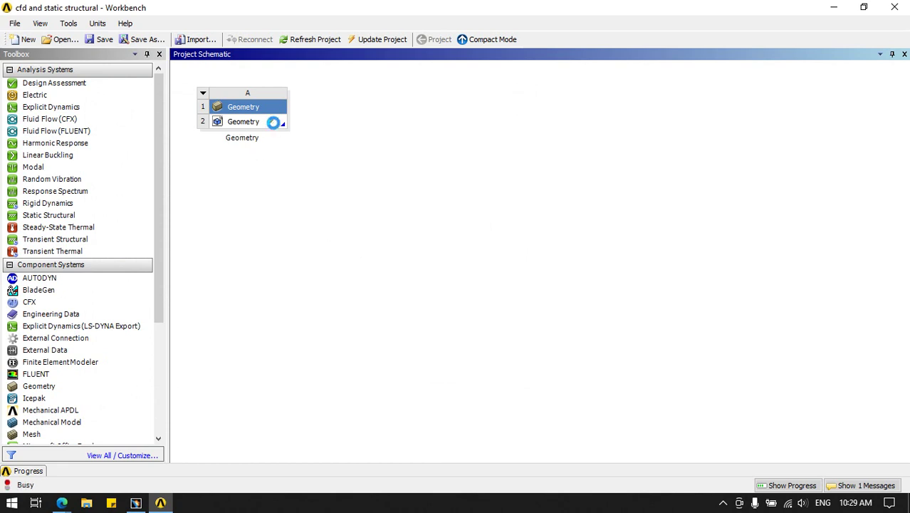
{"action": "left_click", "coordinate": [283, 126]}
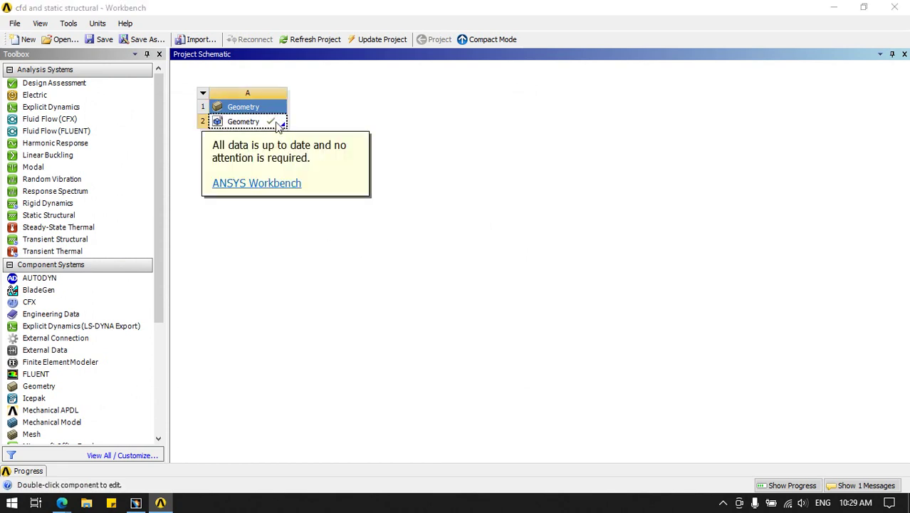
{"action": "double_click", "coordinate": [274, 126]}
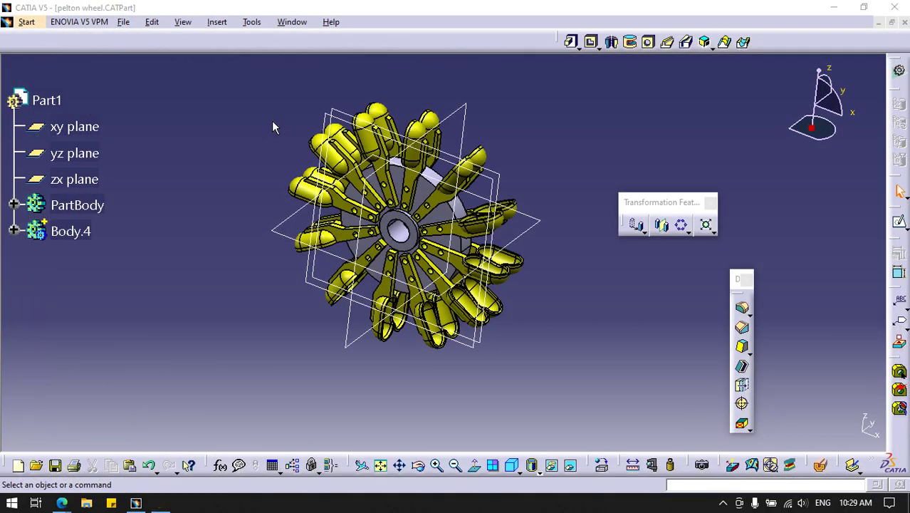
Launch ANSYS Workbench 14.0 again from the installed programs
{"action": "left_click", "coordinate": [11, 502]}
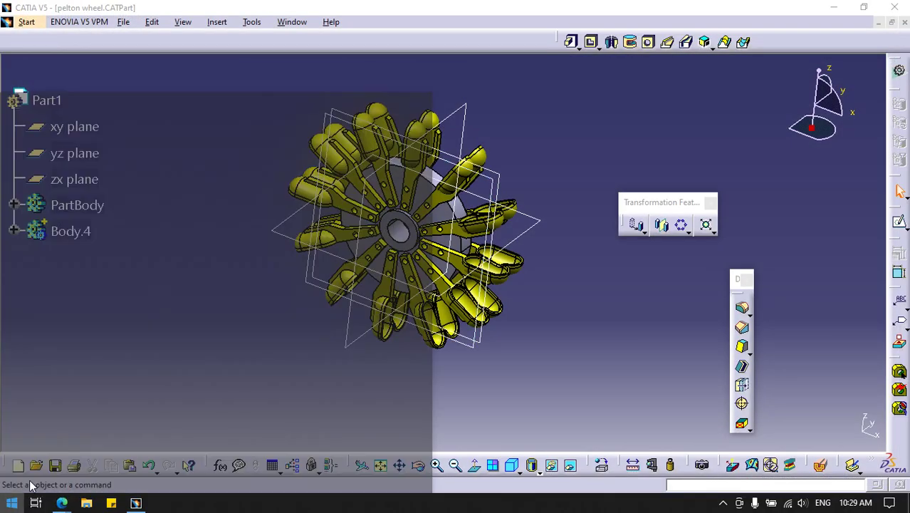
{"action": "left_click", "coordinate": [109, 324]}
{"action": "scroll", "coordinate": [119, 307], "scroll_direction": "down", "scroll_amount": 10}
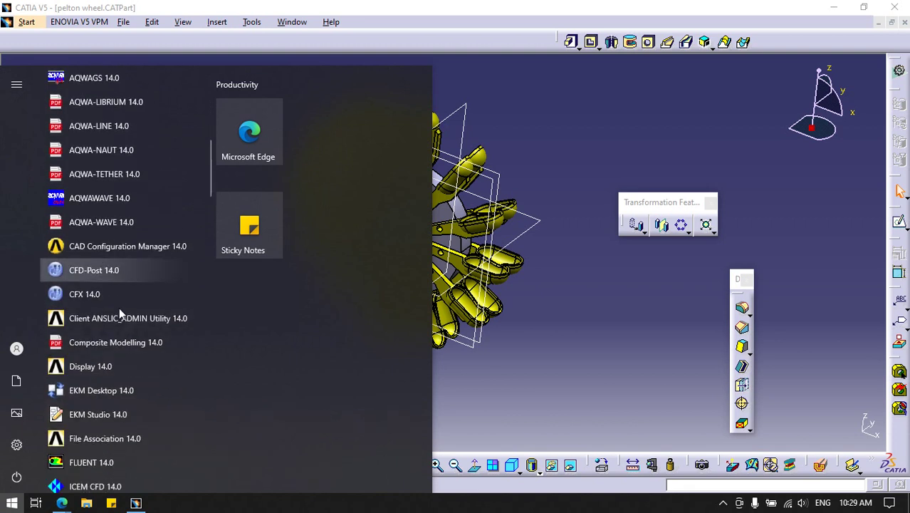
{"action": "left_click", "coordinate": [101, 261]}
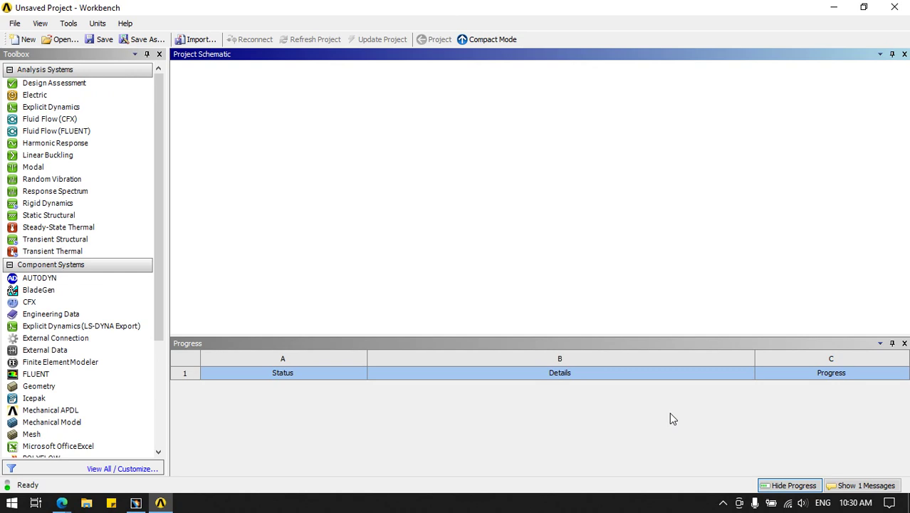
Save the project over the existing "cfd and static structural" file in the Desktop pelton folder
{"action": "left_click", "coordinate": [100, 40]}
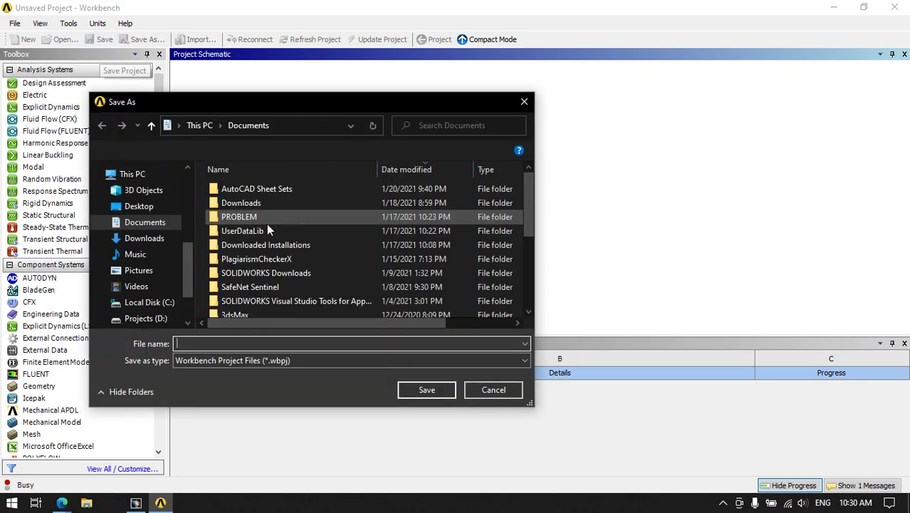
{"action": "left_click", "coordinate": [138, 205]}
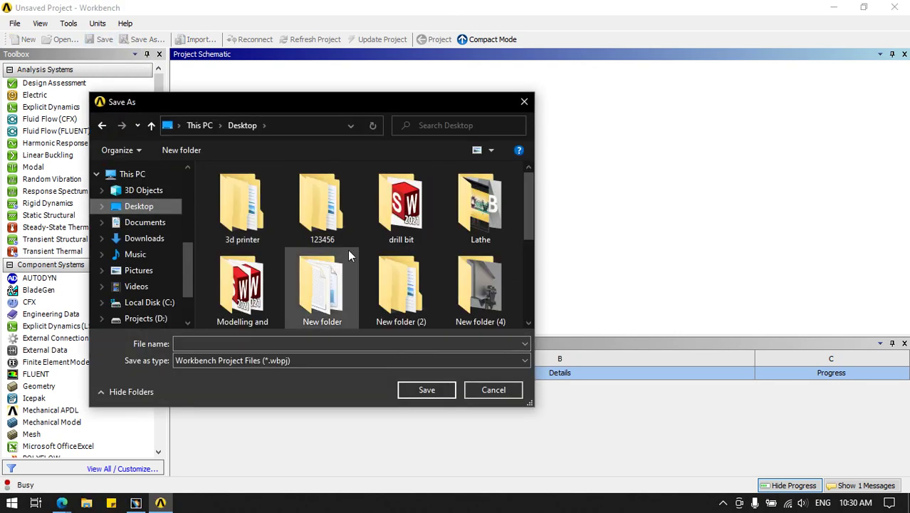
{"action": "scroll", "coordinate": [364, 252], "scroll_direction": "down", "scroll_amount": 2}
{"action": "left_click", "coordinate": [251, 289]}
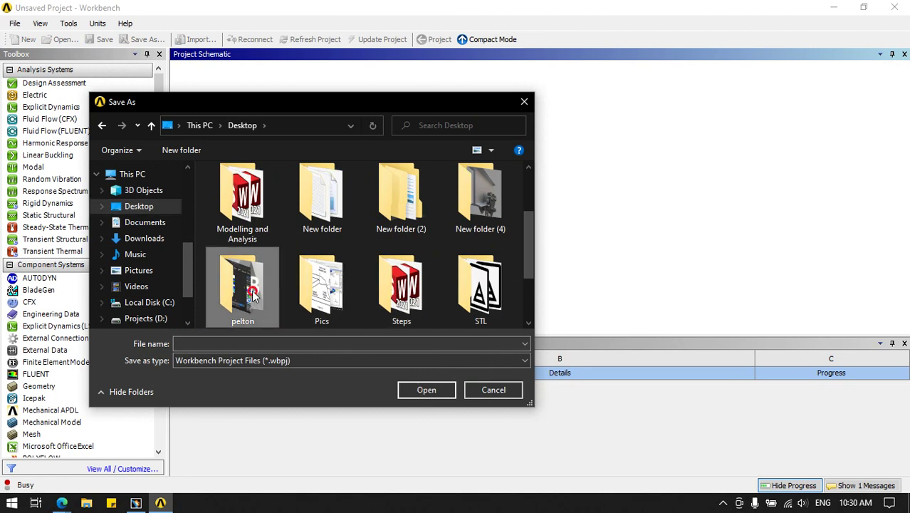
{"action": "double_click", "coordinate": [252, 290]}
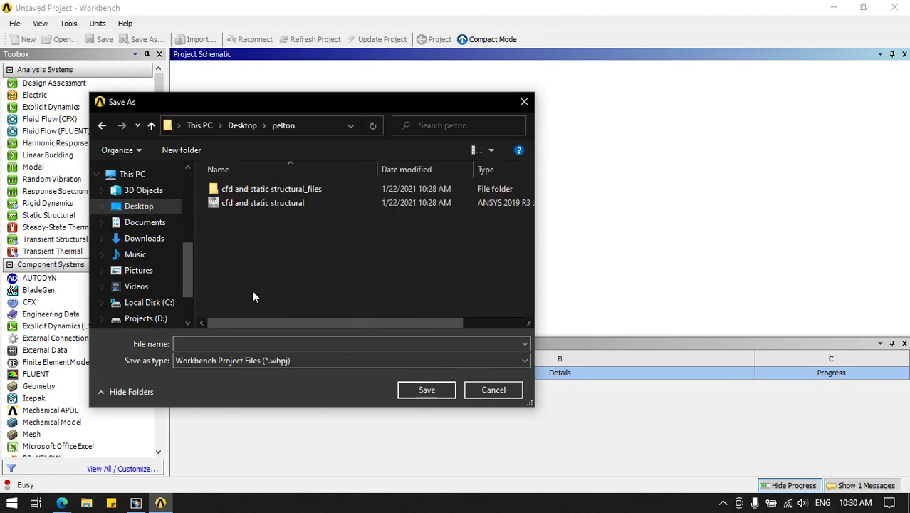
{"action": "left_click", "coordinate": [292, 205]}
{"action": "left_click", "coordinate": [424, 391]}
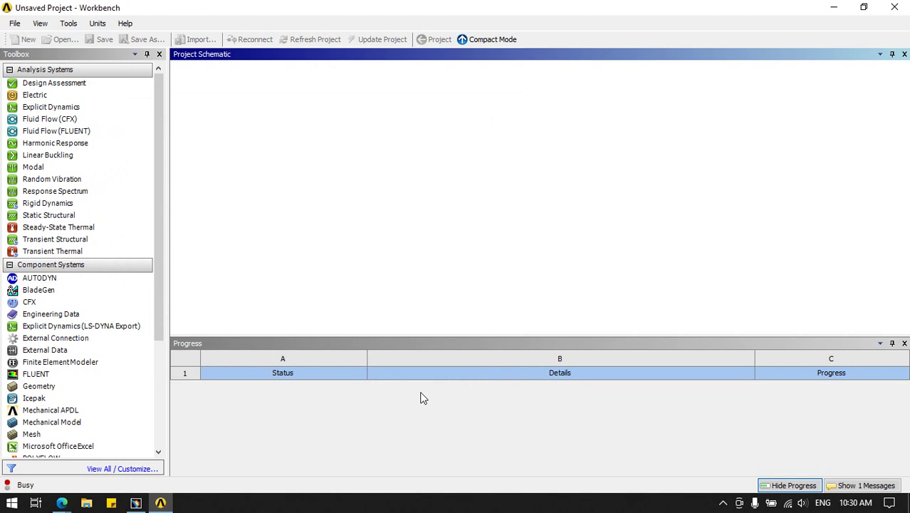
{"action": "left_click", "coordinate": [480, 273]}
{"action": "left_click", "coordinate": [481, 296]}
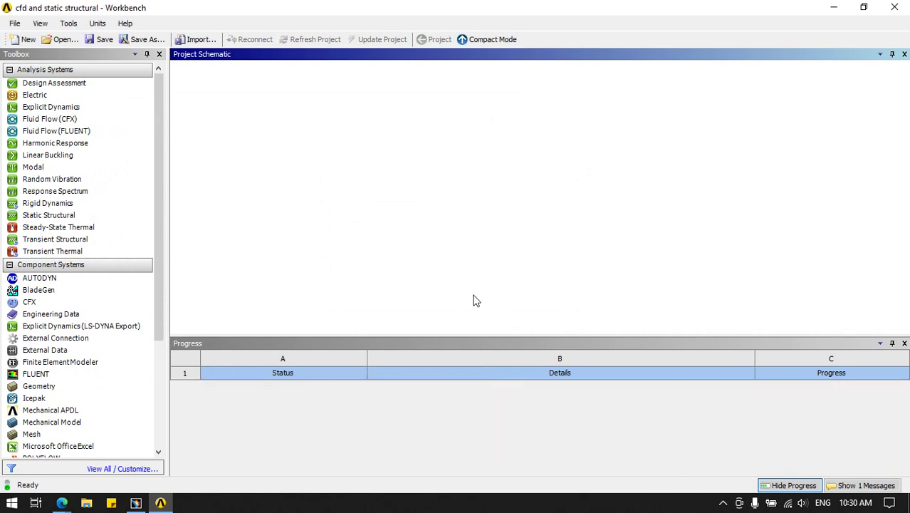
Import the bucket STEP file from the Desktop pelton folder as a Geometry system
{"action": "left_click", "coordinate": [194, 41]}
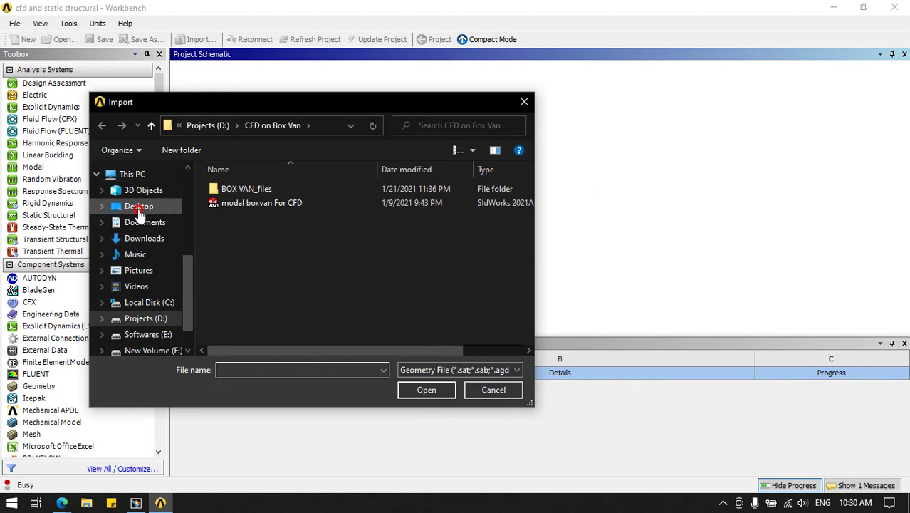
{"action": "left_click", "coordinate": [138, 206]}
{"action": "scroll", "coordinate": [318, 276], "scroll_direction": "down", "scroll_amount": 1}
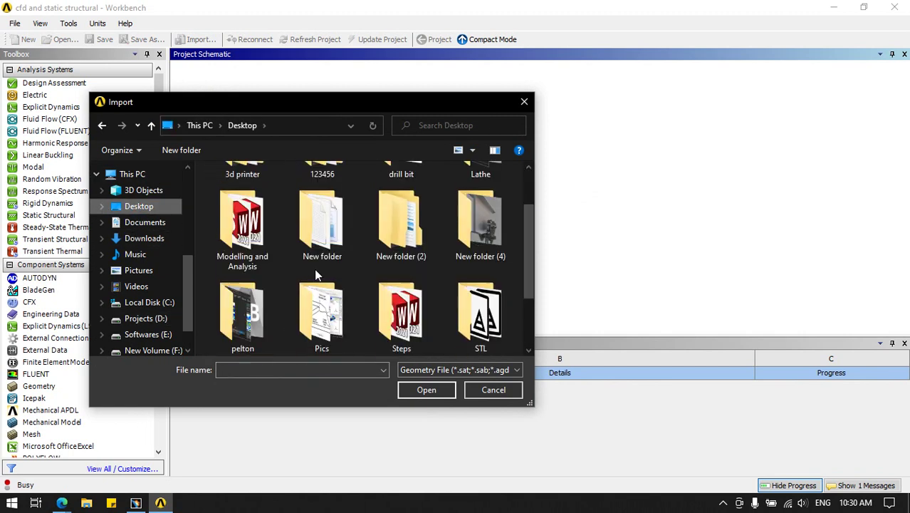
{"action": "double_click", "coordinate": [258, 312]}
{"action": "left_click", "coordinate": [240, 216]}
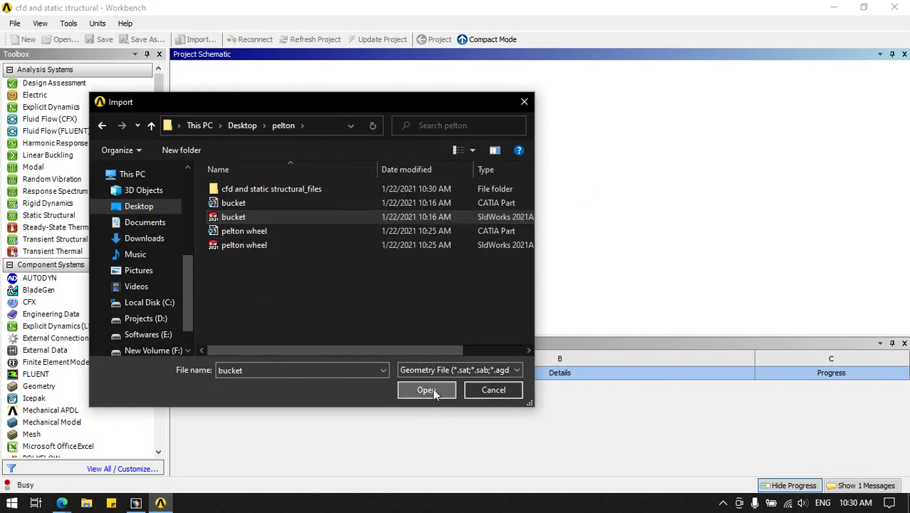
{"action": "left_click", "coordinate": [432, 388]}
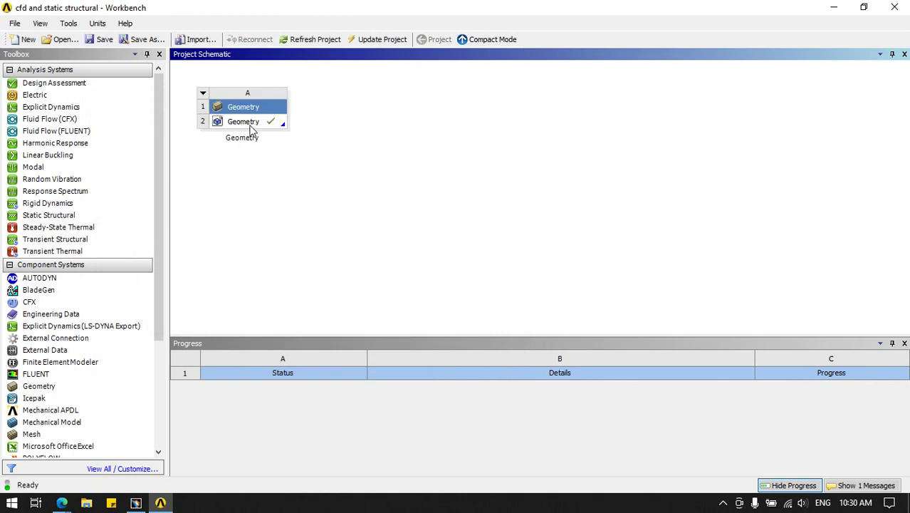
Open the Geometry cell in DesignModeler with millimeter as the length unit and generate the imported bucket
{"action": "double_click", "coordinate": [251, 125]}
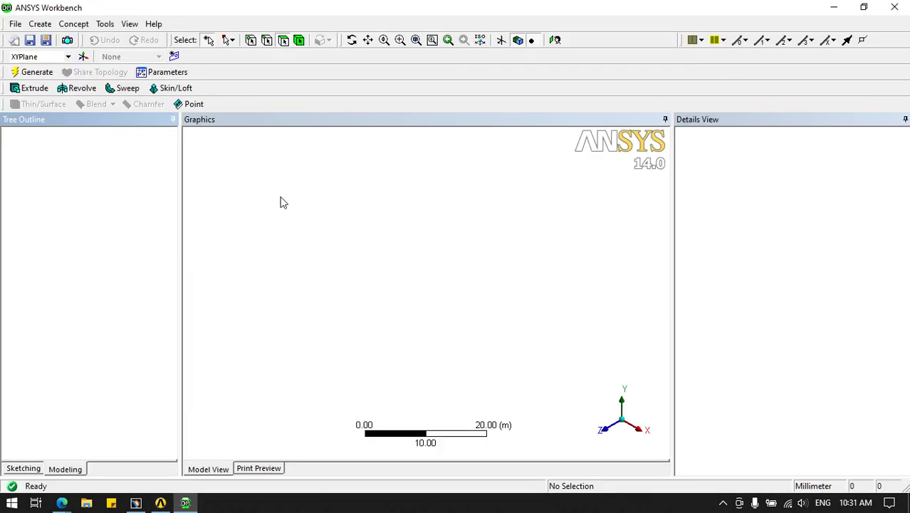
{"action": "left_click", "coordinate": [397, 225]}
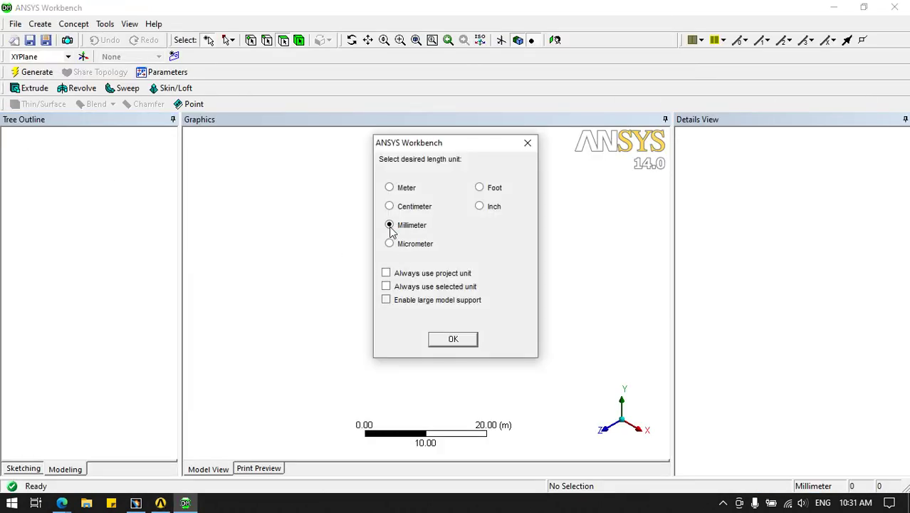
{"action": "left_click", "coordinate": [445, 340]}
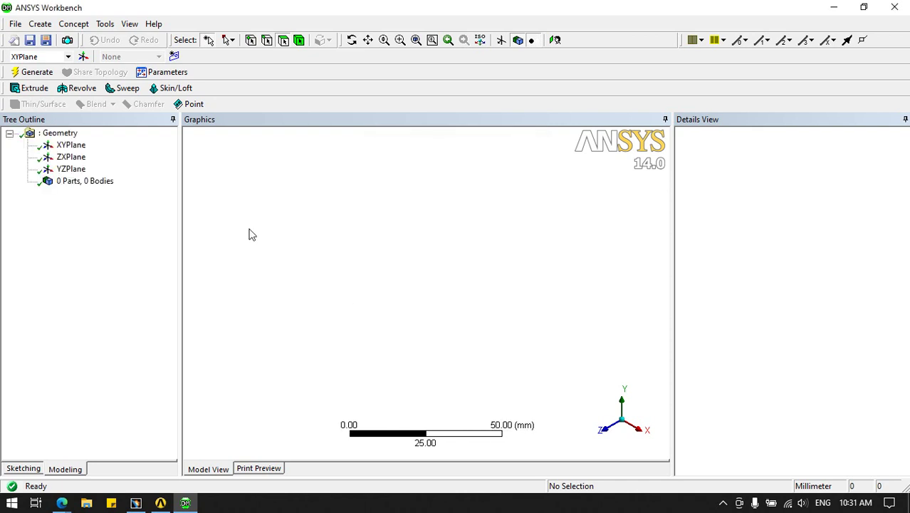
{"action": "left_click", "coordinate": [22, 73]}
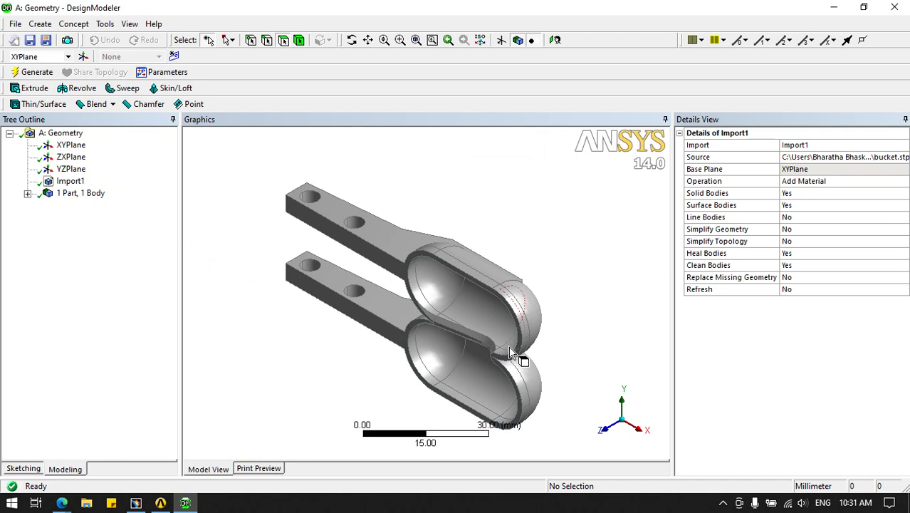
Create a new sketch on the ZXPlane of the bucket geometry
{"action": "scroll", "coordinate": [498, 361], "scroll_direction": "down", "scroll_amount": 3}
{"action": "middle_click_drag", "start_coordinate": [425, 349], "coordinate": [579, 421]}
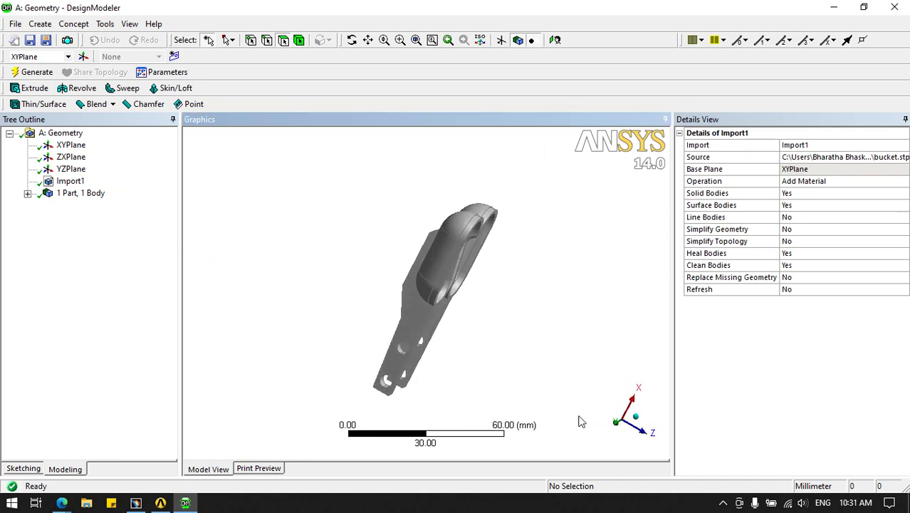
{"action": "left_click", "coordinate": [605, 425]}
{"action": "scroll", "coordinate": [324, 234], "scroll_direction": "down", "scroll_amount": 3}
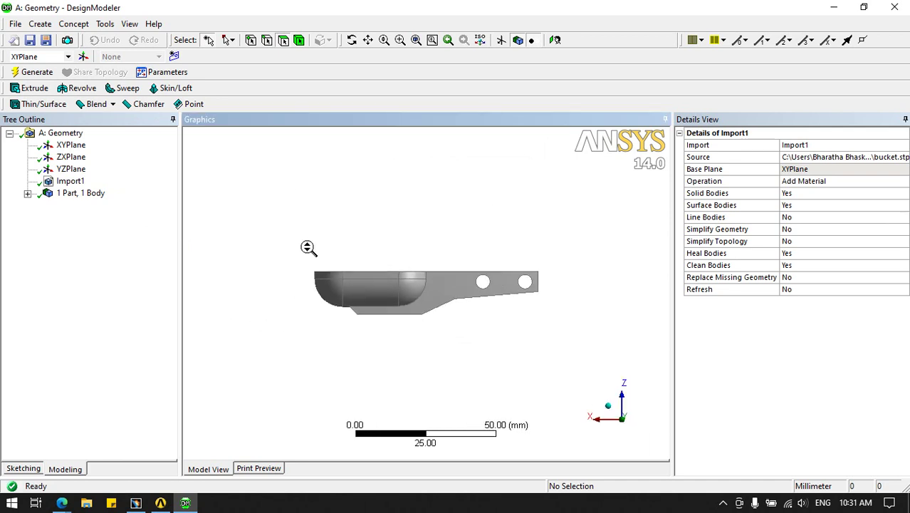
{"action": "left_click", "coordinate": [71, 145]}
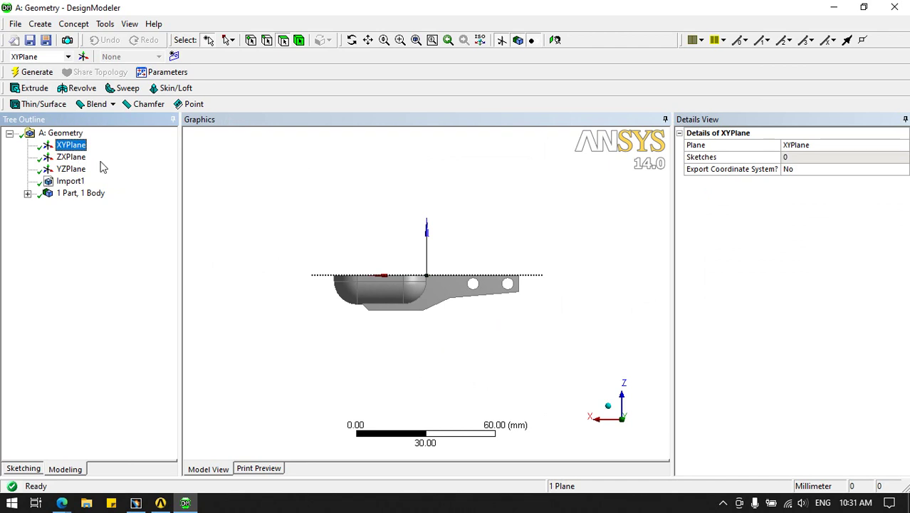
{"action": "left_click", "coordinate": [71, 156]}
{"action": "left_click", "coordinate": [73, 170]}
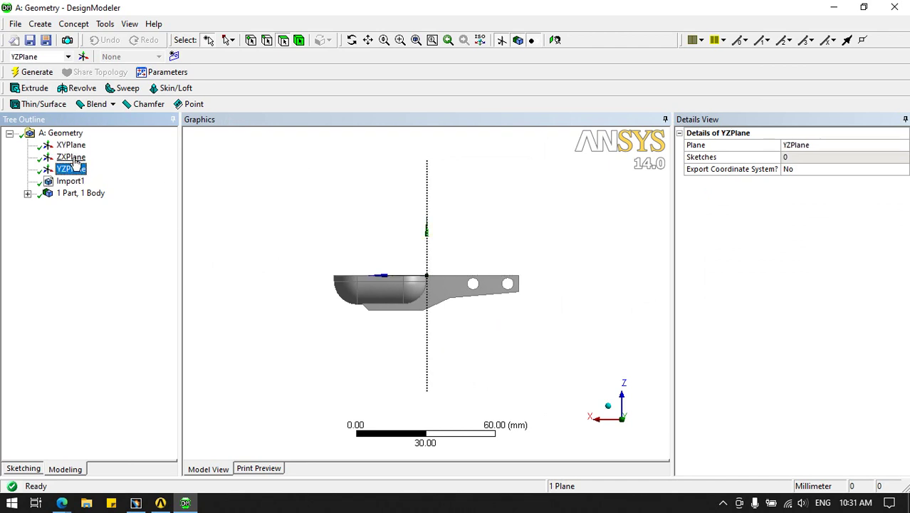
{"action": "left_click", "coordinate": [71, 157]}
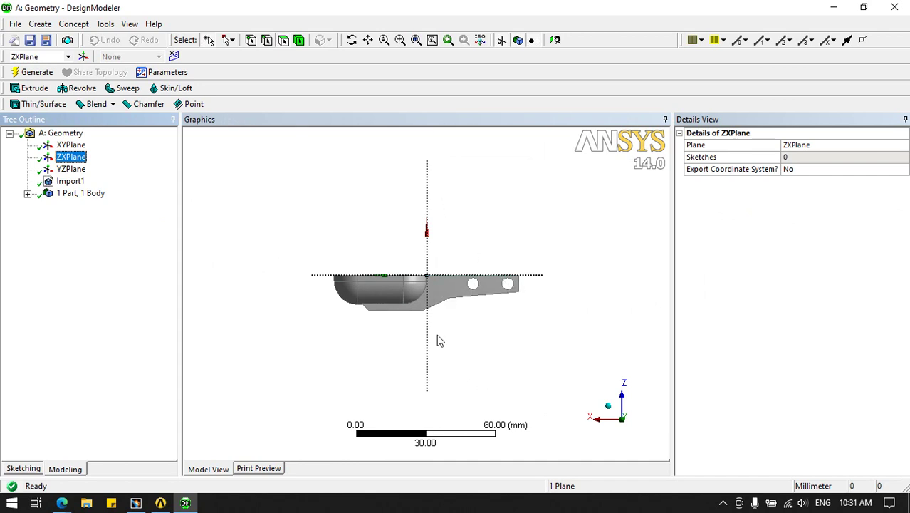
{"action": "left_click", "coordinate": [68, 146]}
{"action": "left_click", "coordinate": [69, 159]}
{"action": "left_click", "coordinate": [174, 56]}
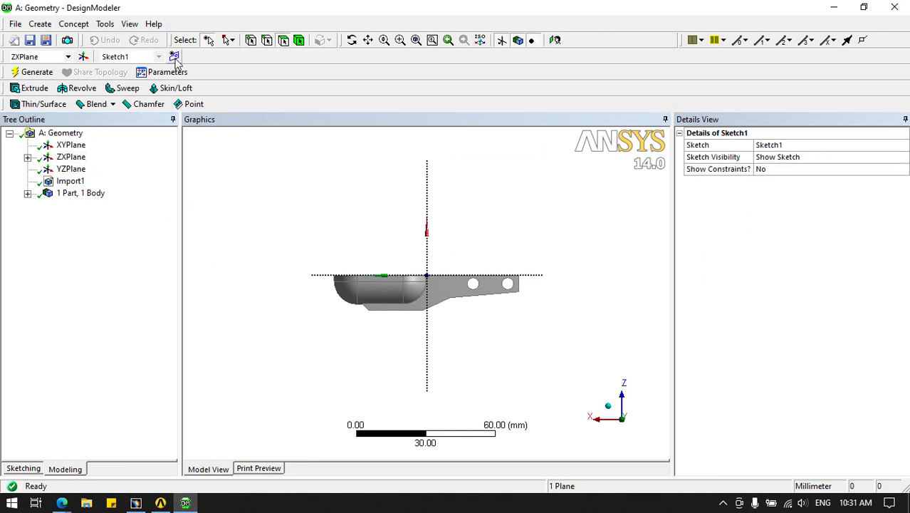
Sketch a rectangle on the ZXPlane that encloses the whole bucket, including its arm
{"action": "left_click", "coordinate": [24, 469]}
{"action": "left_click", "coordinate": [36, 210]}
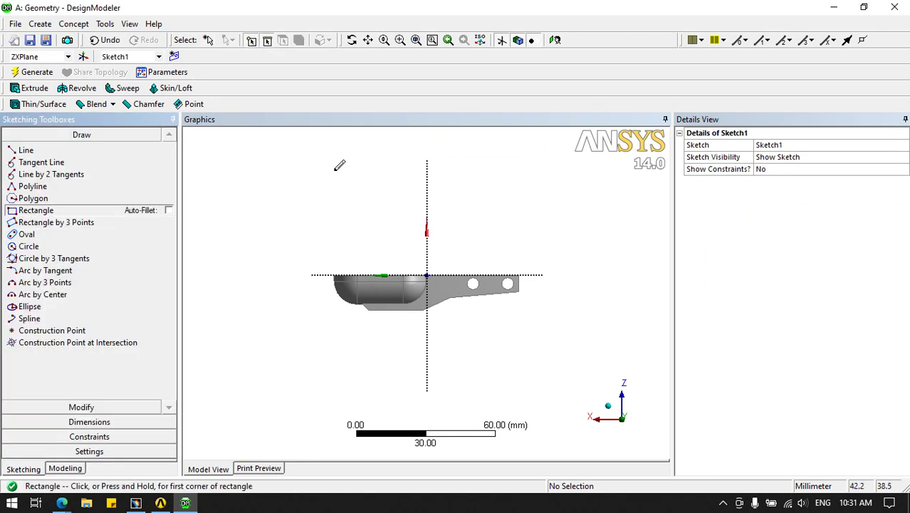
{"action": "left_click_drag", "start_coordinate": [330, 143], "coordinate": [525, 381]}
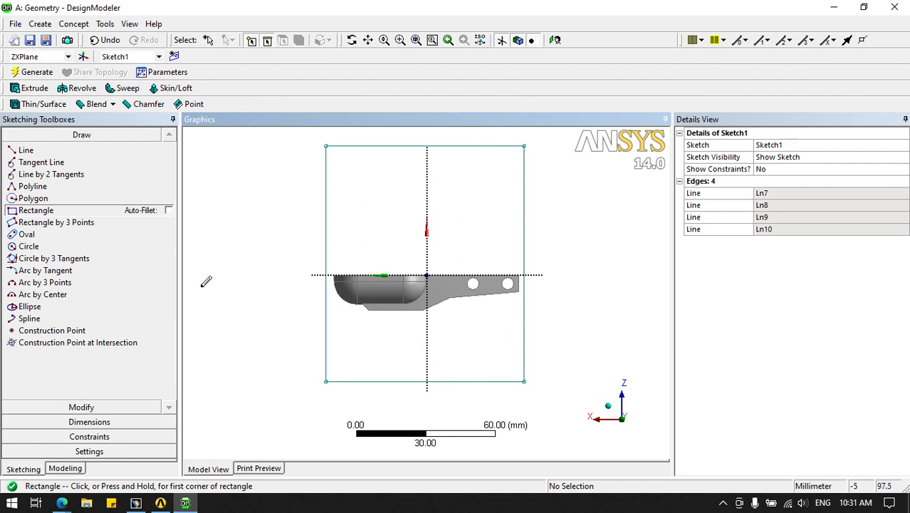
Extrude the rectangle sketch 30 mm with the direction Both - Symmetric and generate the block around the bucket
{"action": "left_click", "coordinate": [31, 89]}
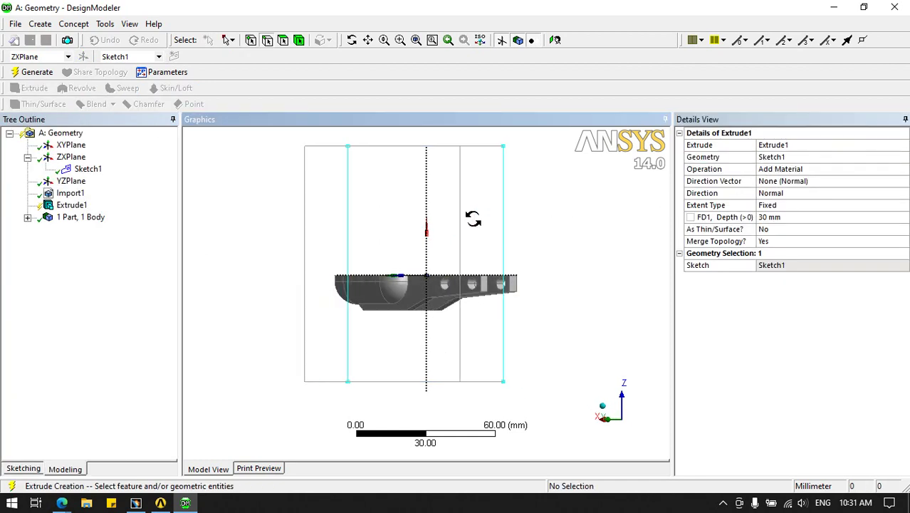
{"action": "middle_click_drag", "start_coordinate": [472, 218], "coordinate": [433, 260]}
{"action": "middle_click_drag", "start_coordinate": [422, 262], "coordinate": [429, 286]}
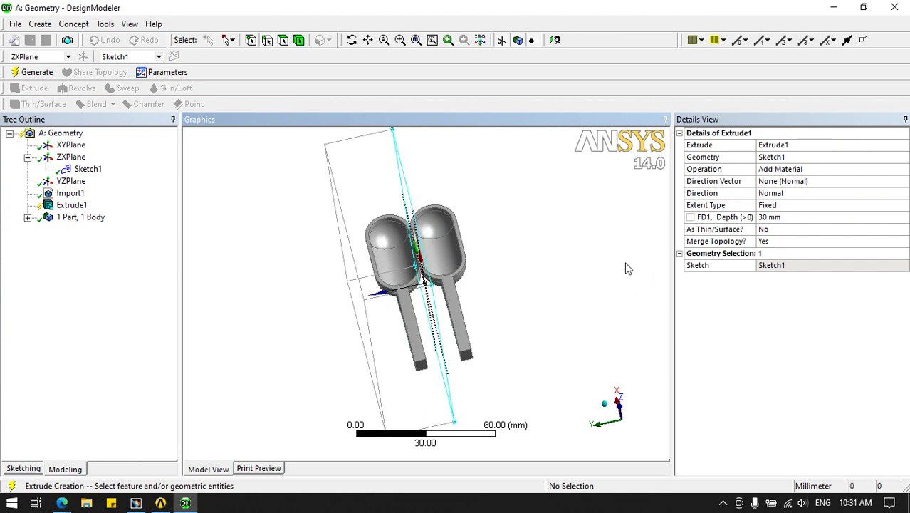
{"action": "left_click", "coordinate": [791, 195]}
{"action": "left_click", "coordinate": [836, 184]}
{"action": "left_click", "coordinate": [866, 193]}
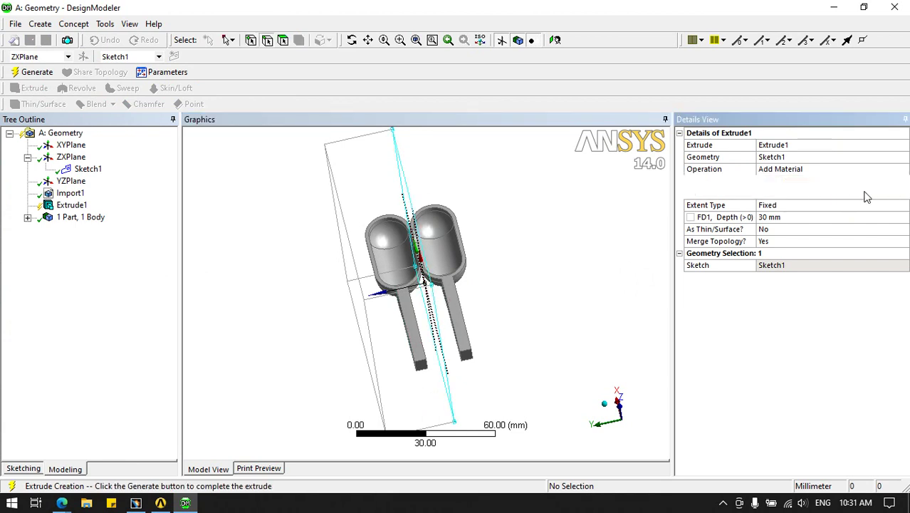
{"action": "left_click", "coordinate": [903, 194]}
{"action": "left_click", "coordinate": [798, 222]}
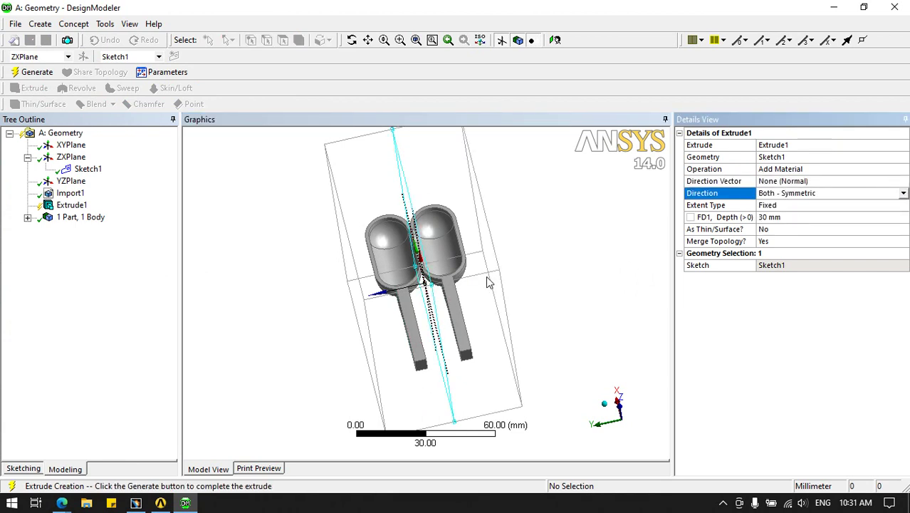
{"action": "middle_click_drag", "start_coordinate": [487, 282], "coordinate": [555, 245]}
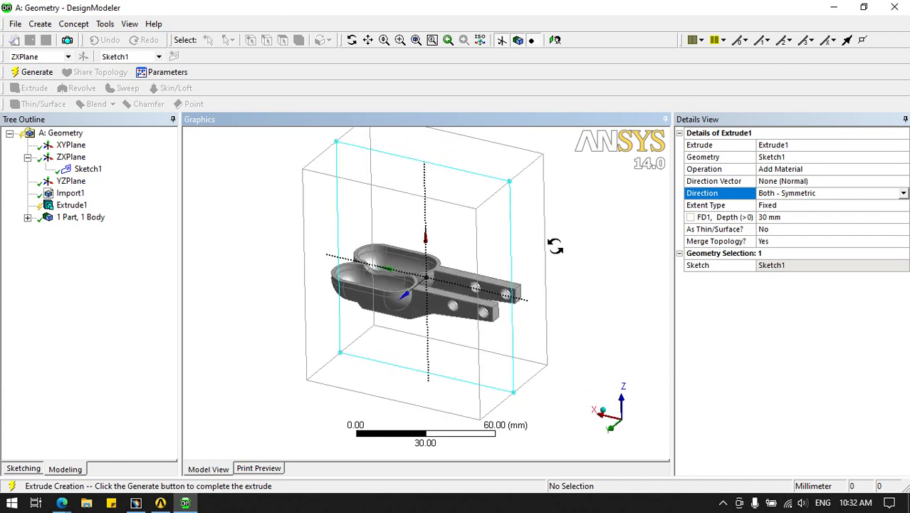
{"action": "middle_click_drag", "start_coordinate": [481, 297], "coordinate": [456, 288]}
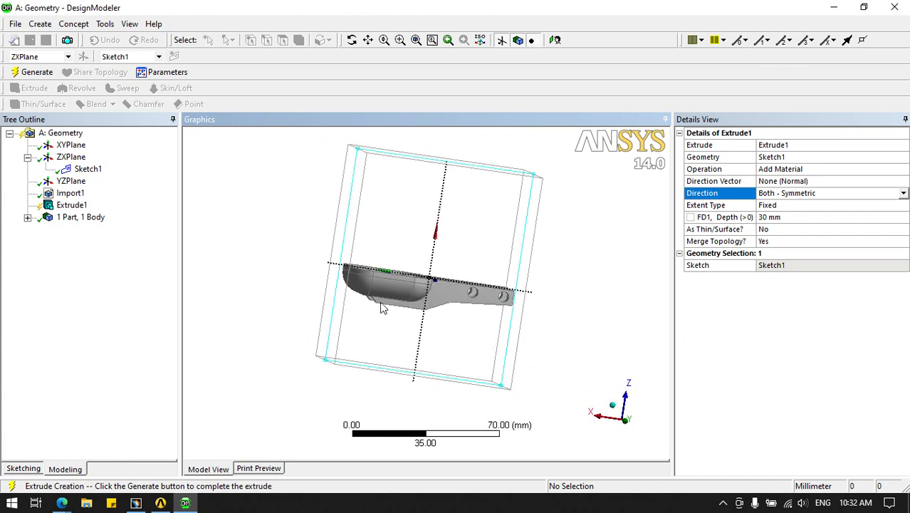
{"action": "middle_click_drag", "start_coordinate": [382, 308], "coordinate": [363, 317]}
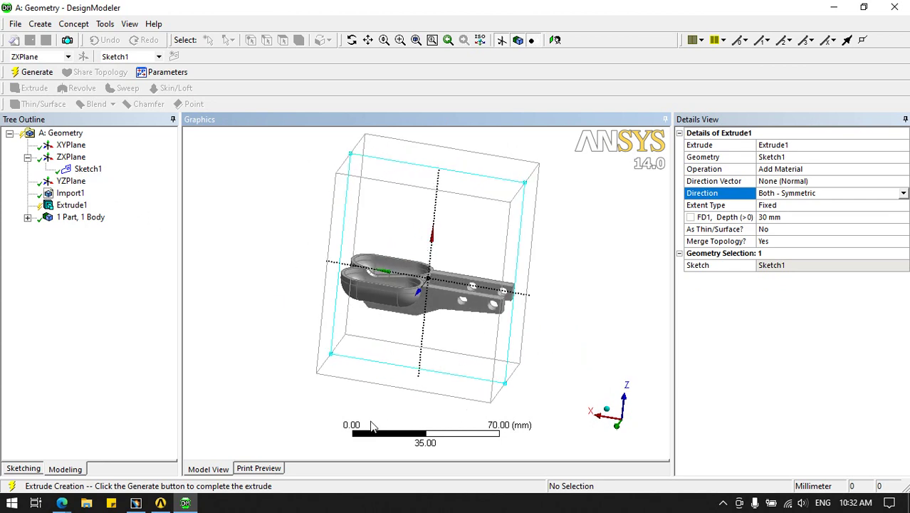
{"action": "left_click", "coordinate": [30, 470]}
{"action": "left_click", "coordinate": [548, 297]}
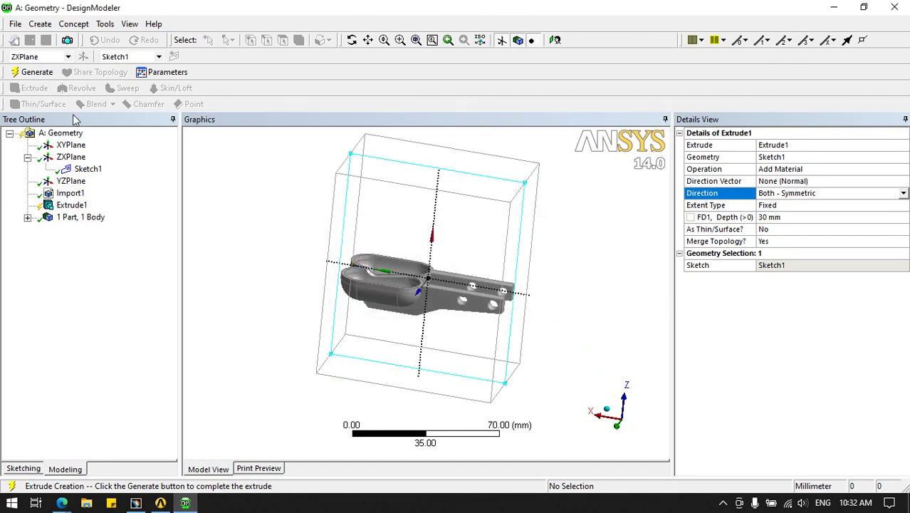
{"action": "left_click", "coordinate": [52, 74]}
In the rectangle sketch, make the vertical edge on the arm side coincident with the plane's vertical axis
{"action": "left_click", "coordinate": [23, 468]}
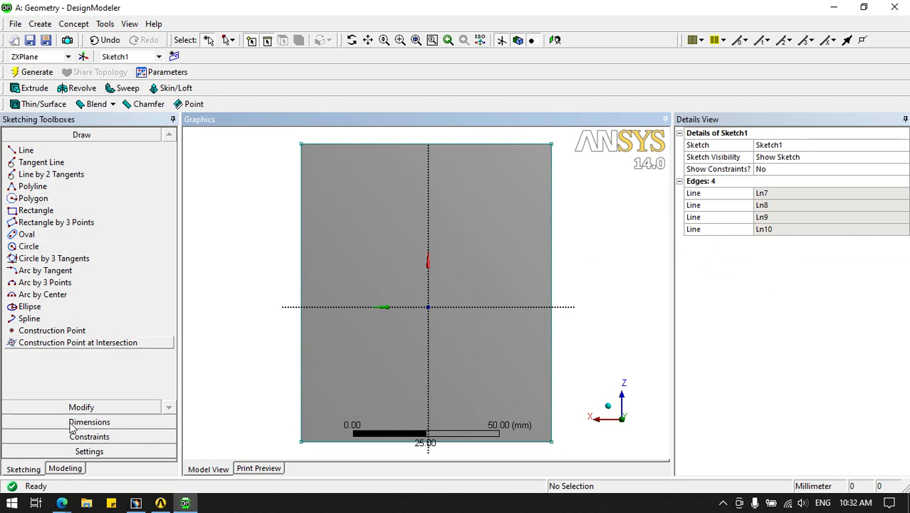
{"action": "left_click", "coordinate": [64, 468]}
{"action": "left_click", "coordinate": [79, 171]}
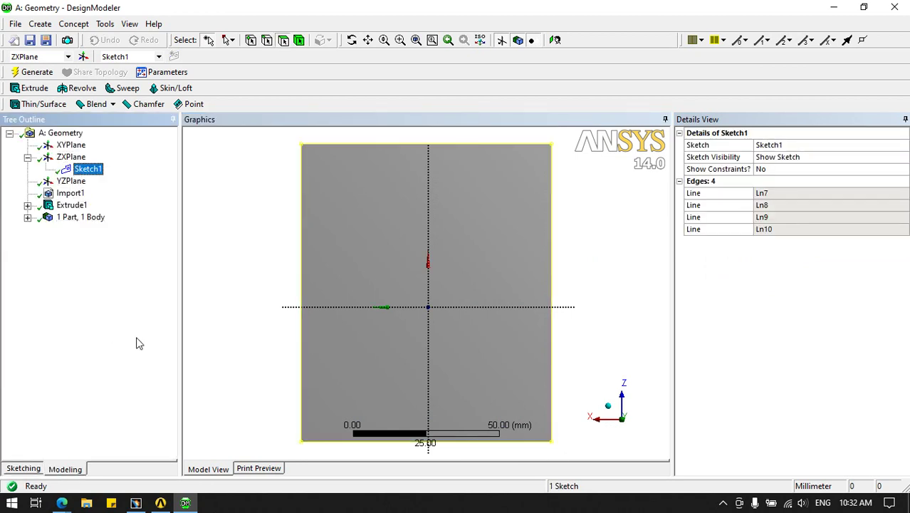
{"action": "left_click", "coordinate": [22, 468]}
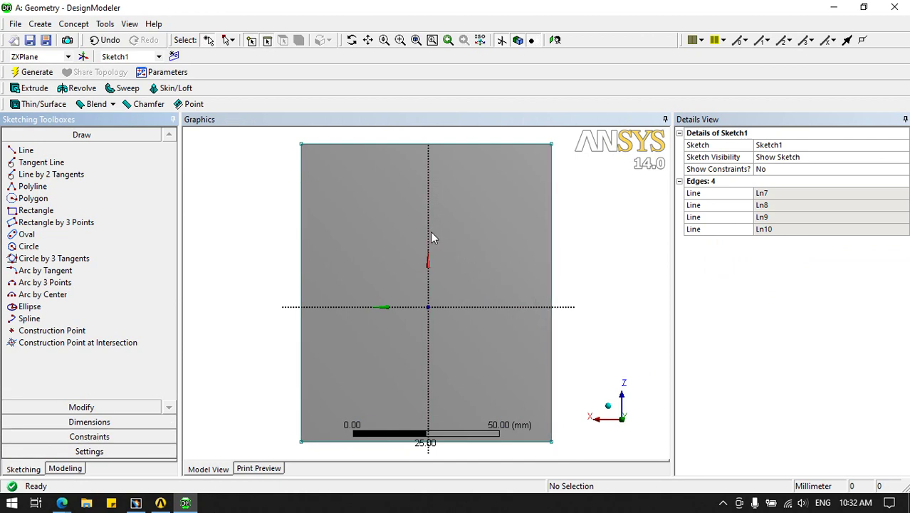
{"action": "left_click", "coordinate": [89, 436]}
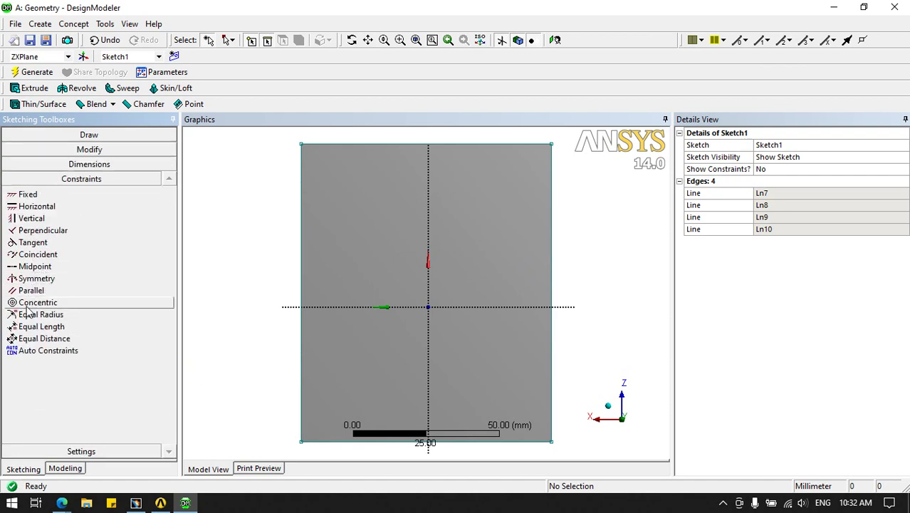
{"action": "left_click", "coordinate": [32, 254]}
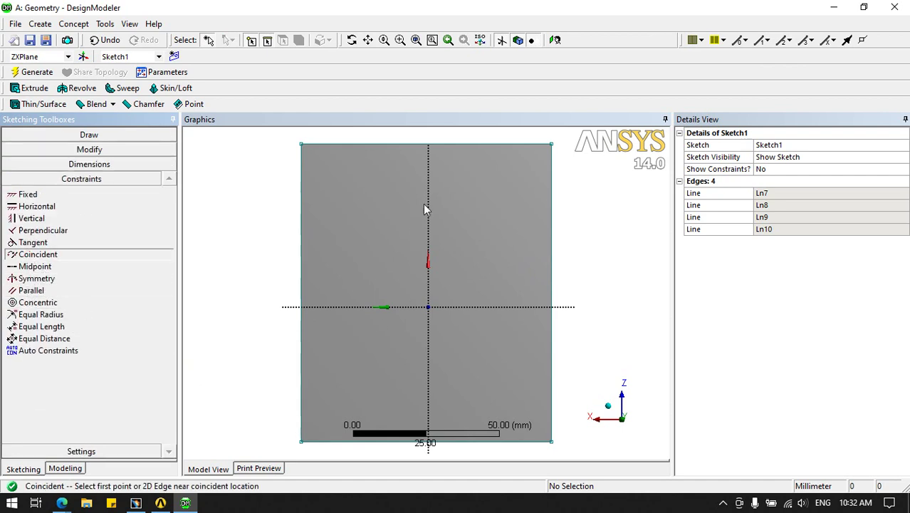
{"action": "left_click", "coordinate": [550, 239]}
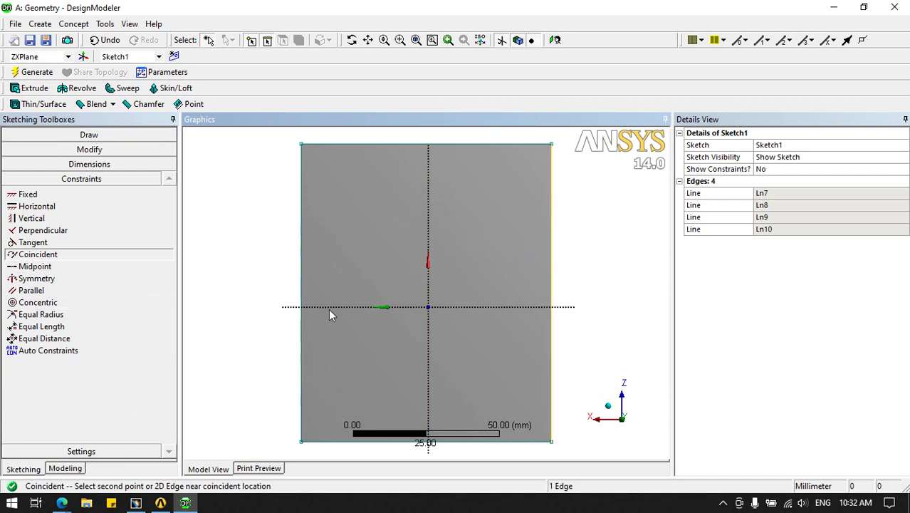
{"action": "left_click", "coordinate": [429, 216]}
{"action": "scroll", "coordinate": [442, 240], "scroll_direction": "down", "scroll_amount": 3}
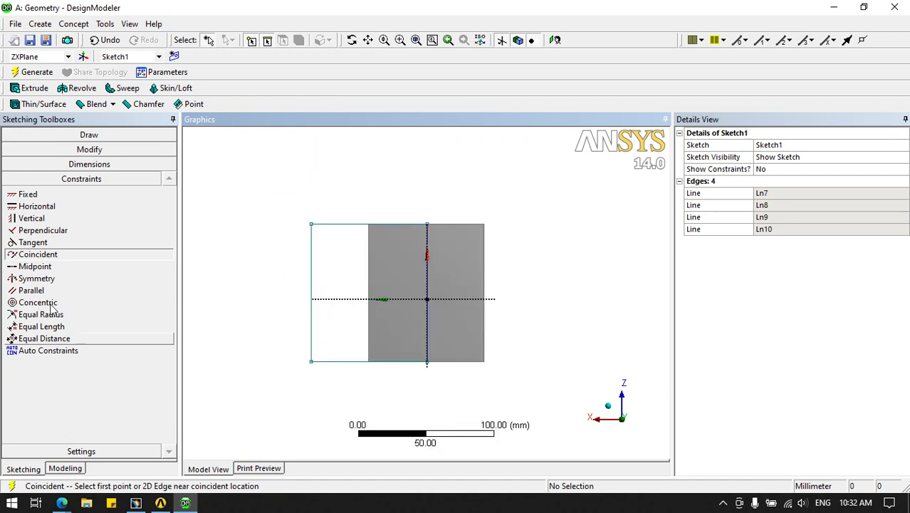
Dimension the distance between the rectangle's two vertical edges, set it to 50 mm and regenerate the block
{"action": "left_click", "coordinate": [81, 165]}
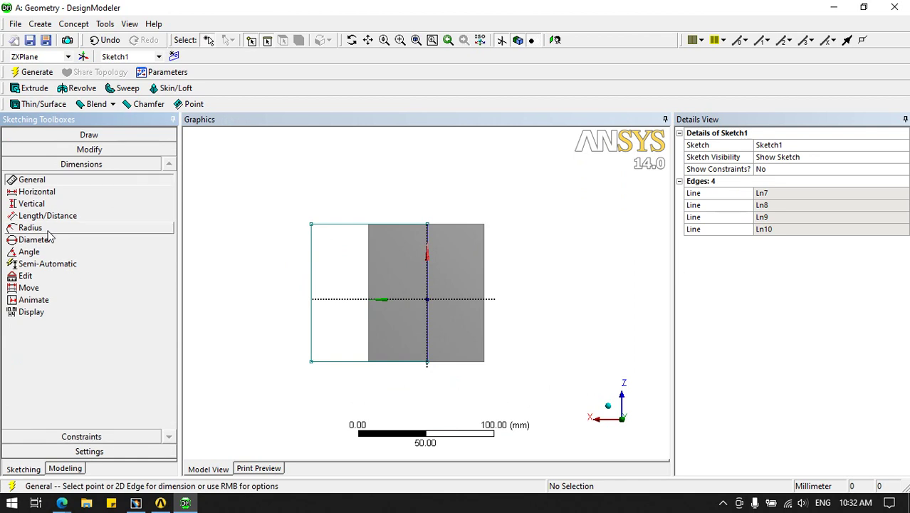
{"action": "left_click", "coordinate": [44, 215]}
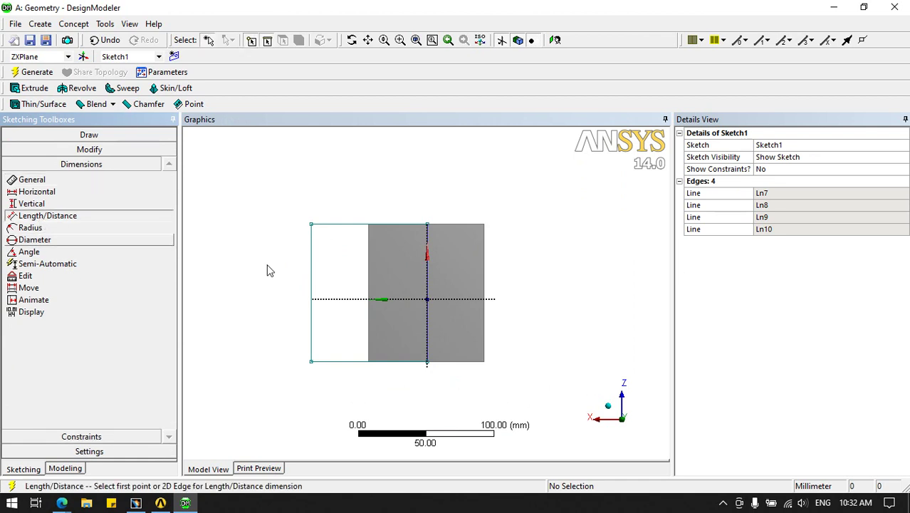
{"action": "left_click", "coordinate": [311, 255]}
{"action": "left_click", "coordinate": [428, 288]}
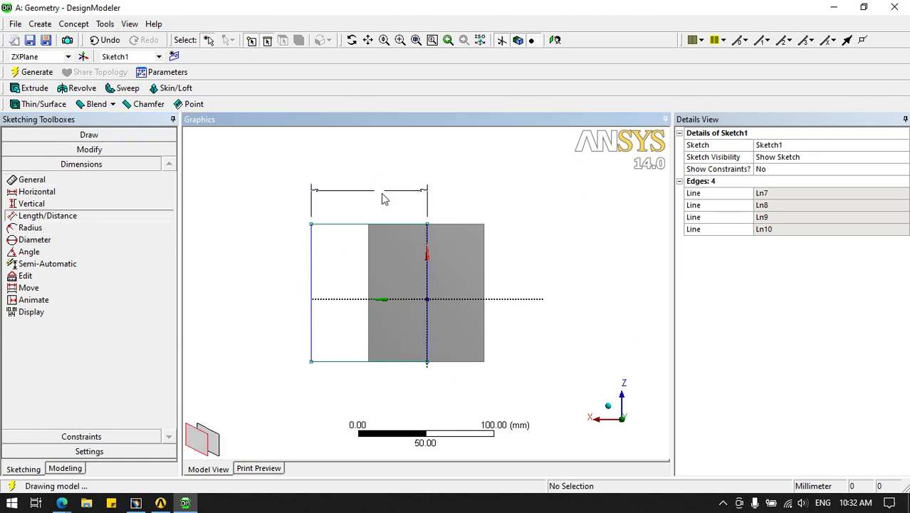
{"action": "left_click", "coordinate": [402, 192]}
{"action": "left_click", "coordinate": [780, 197]}
{"action": "type", "text": "50"}
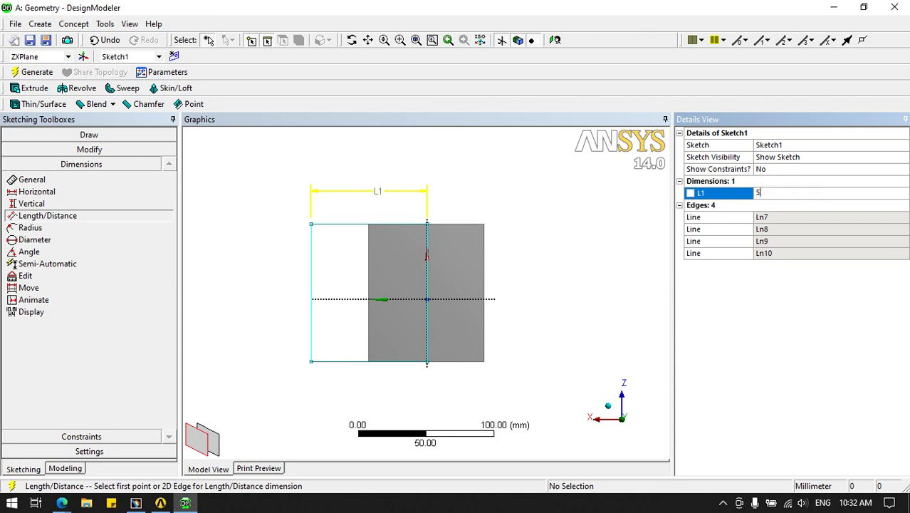
{"action": "key", "text": "Return"}
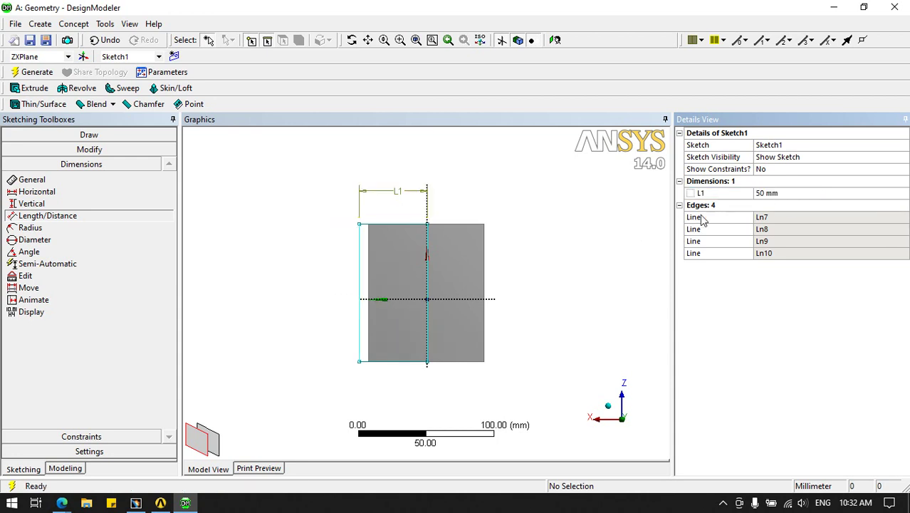
{"action": "left_click", "coordinate": [799, 192]}
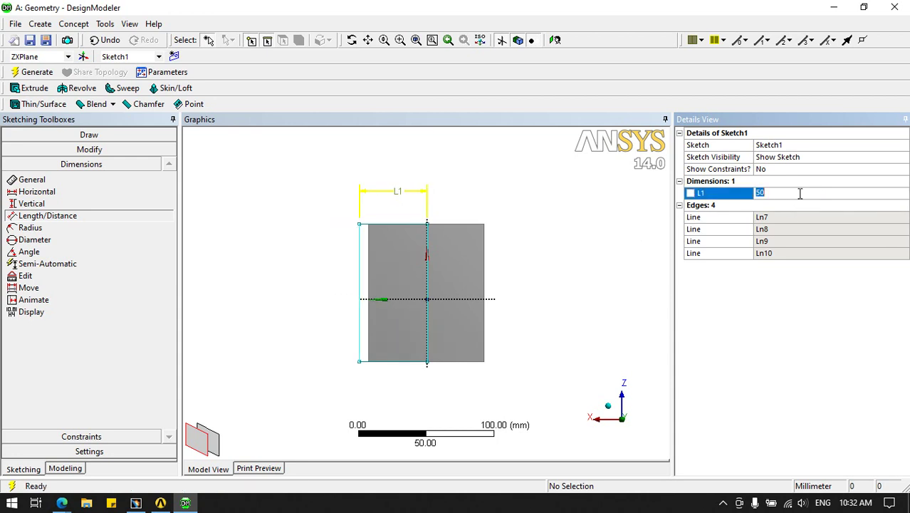
{"action": "left_click", "coordinate": [739, 197]}
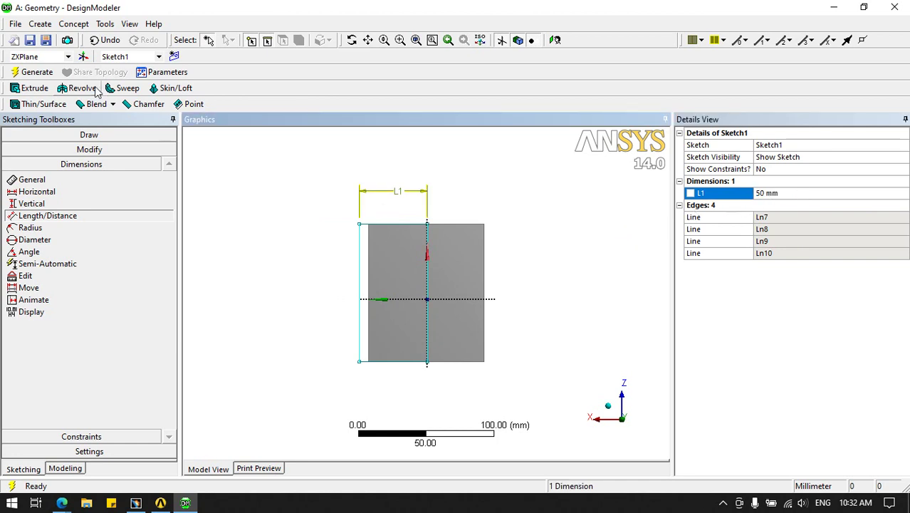
{"action": "left_click", "coordinate": [29, 72]}
{"action": "mouse_move", "coordinate": [436, 284]}
{"action": "left_mouse_down"}
{"action": "mouse_move", "coordinate": [371, 311]}
{"action": "mouse_move", "coordinate": [390, 314]}
{"action": "left_mouse_up"}
{"action": "scroll", "coordinate": [390, 316], "scroll_direction": "up", "scroll_amount": 2}
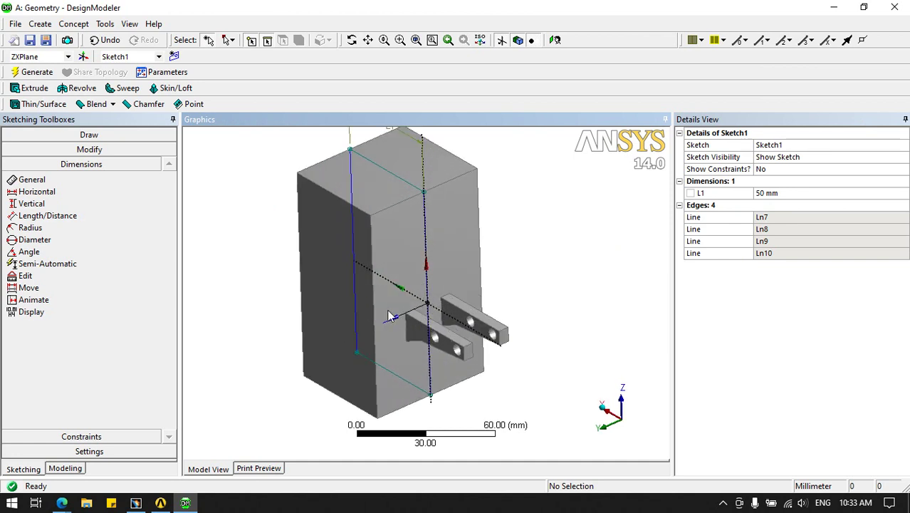
Change the block extrusion's operation to Add Frozen
{"action": "left_click", "coordinate": [68, 469]}
{"action": "left_click", "coordinate": [71, 205]}
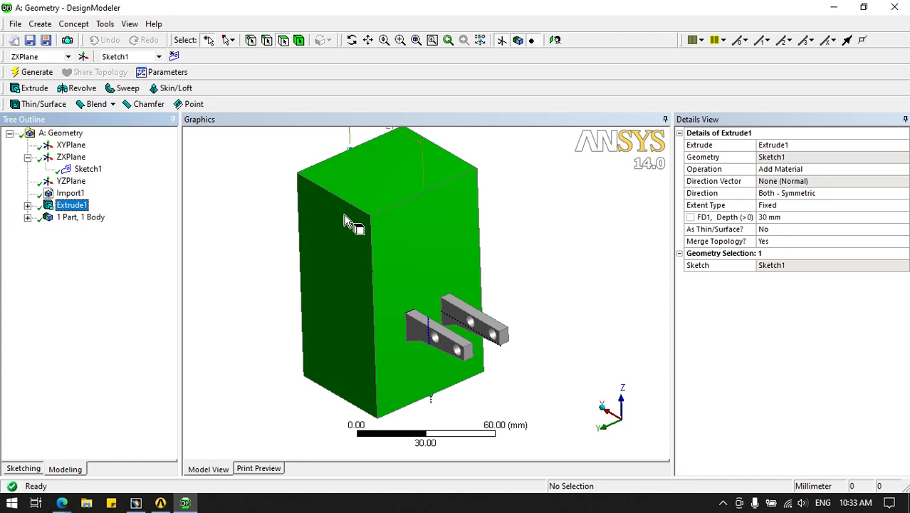
{"action": "left_click", "coordinate": [860, 171]}
{"action": "left_click", "coordinate": [903, 171]}
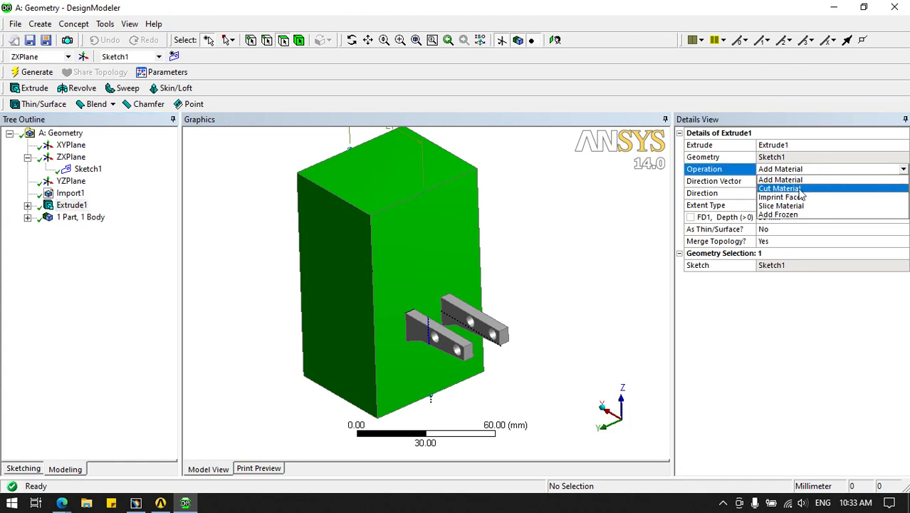
{"action": "left_click", "coordinate": [717, 213]}
{"action": "left_click", "coordinate": [588, 238]}
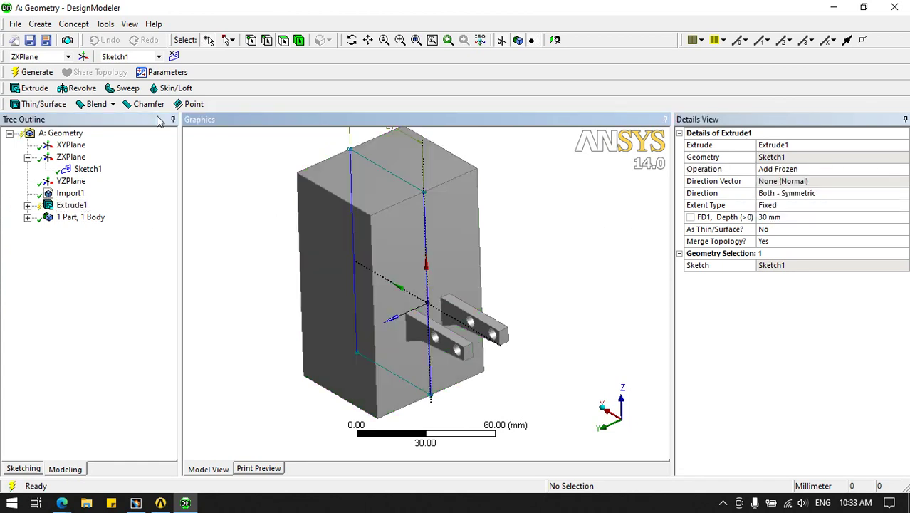
{"action": "left_click", "coordinate": [32, 88]}
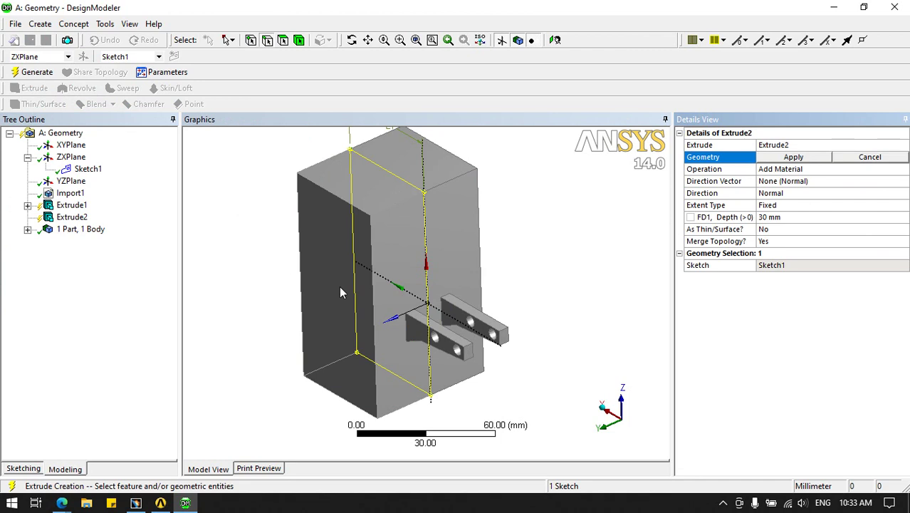
{"action": "right_click", "coordinate": [75, 216]}
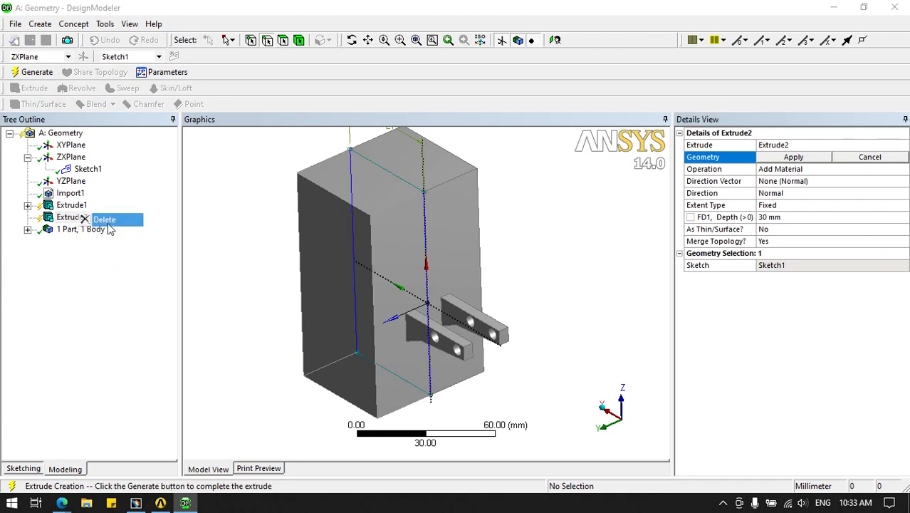
{"action": "left_click", "coordinate": [104, 219]}
{"action": "left_click", "coordinate": [411, 297]}
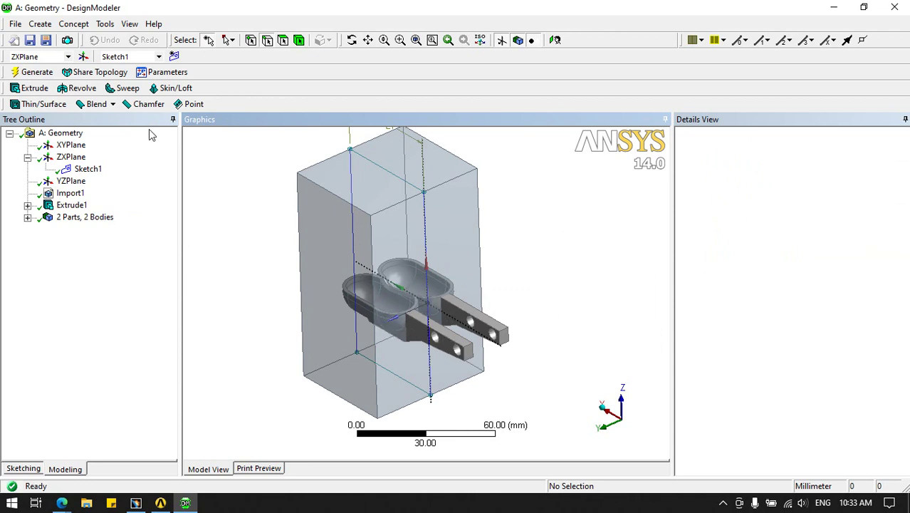
Create a Boolean Subtract with the enclosure block as target body and the bucket as tool body, and generate it
{"action": "left_click", "coordinate": [39, 24]}
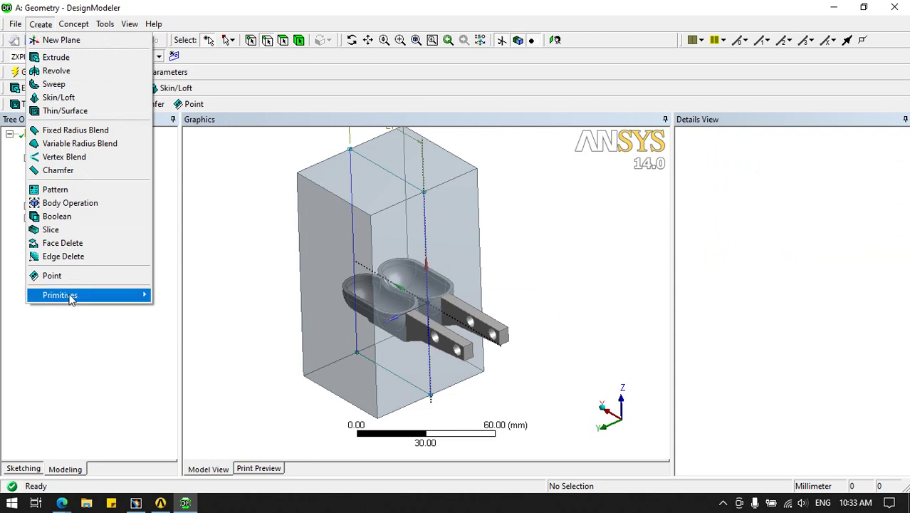
{"action": "mouse_move", "coordinate": [71, 299]}
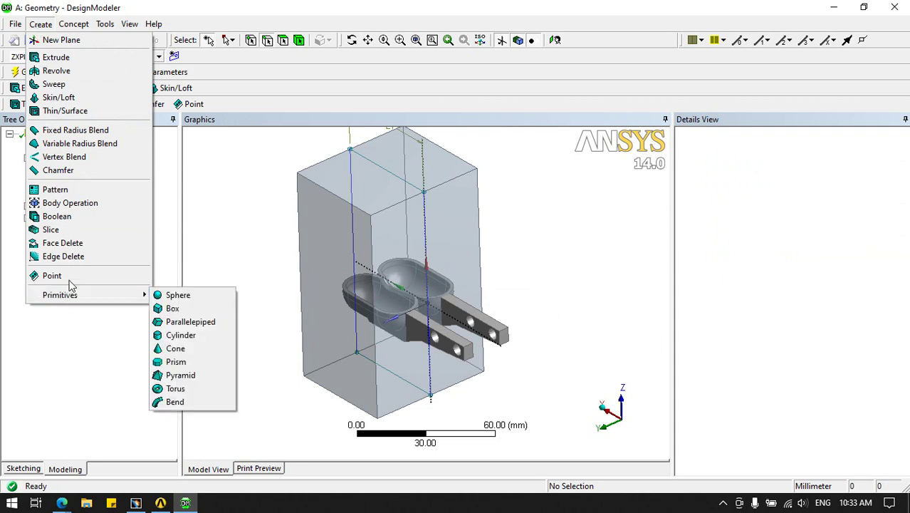
{"action": "left_click", "coordinate": [56, 216]}
{"action": "left_click", "coordinate": [763, 156]}
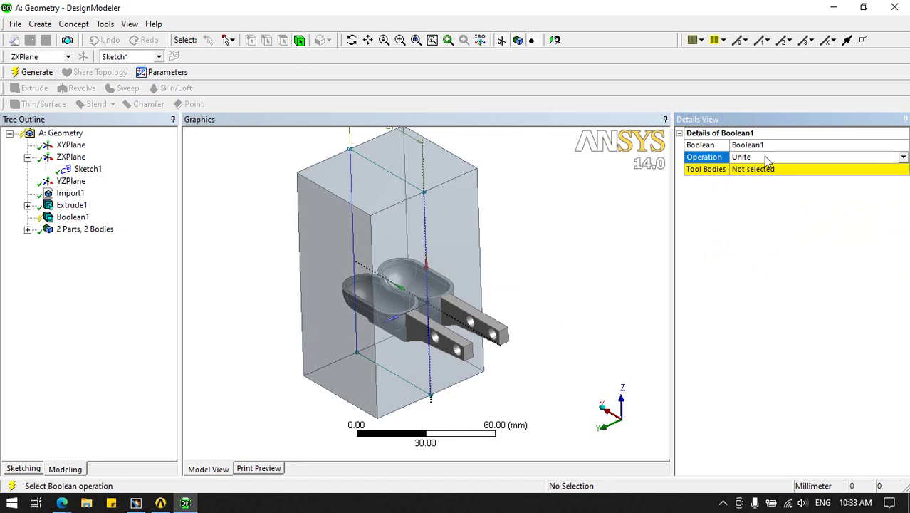
{"action": "left_click", "coordinate": [783, 178]}
{"action": "left_click", "coordinate": [787, 169]}
{"action": "left_click", "coordinate": [472, 210]}
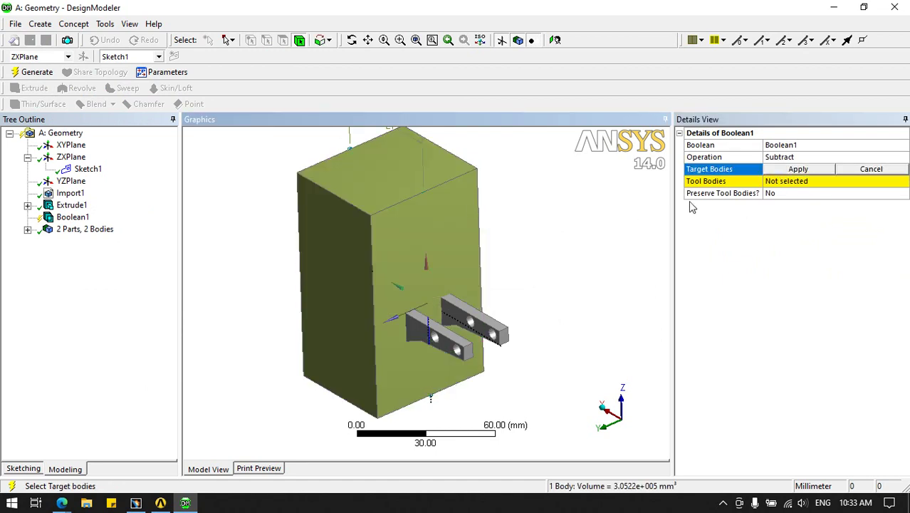
{"action": "left_click", "coordinate": [792, 169]}
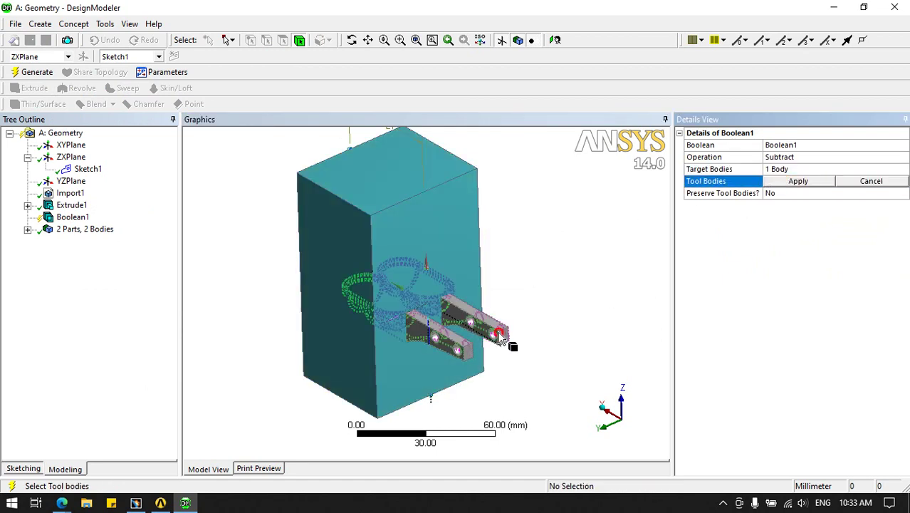
{"action": "left_click", "coordinate": [504, 333]}
{"action": "left_click", "coordinate": [782, 184]}
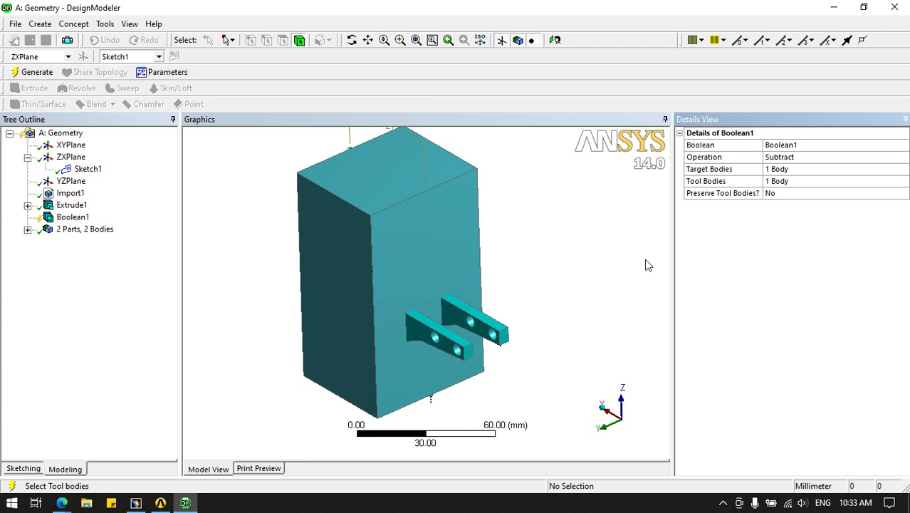
{"action": "left_click", "coordinate": [32, 71]}
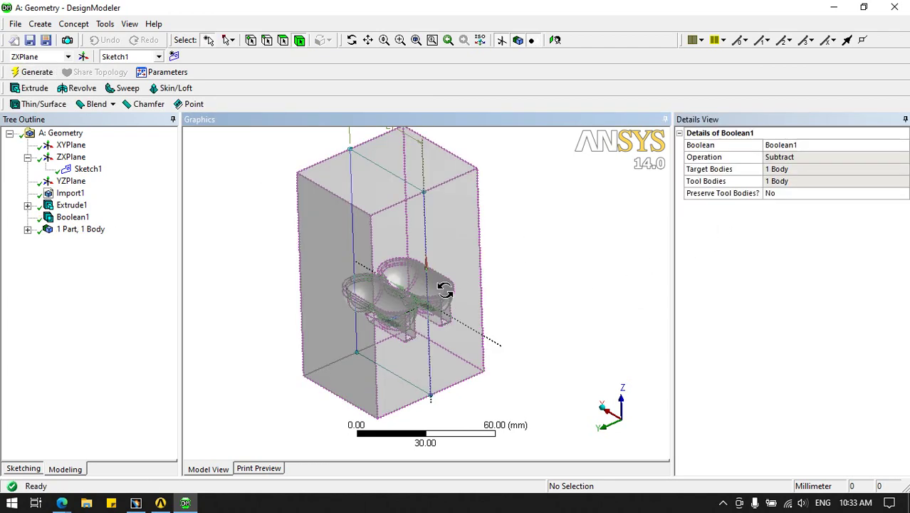
Create a named selection "inlet" on the enclosure's end face on the positive Z side and generate it
{"action": "mouse_move", "coordinate": [530, 242]}
{"action": "middle_mouse_down"}
{"action": "mouse_move", "coordinate": [450, 242]}
{"action": "mouse_move", "coordinate": [410, 210]}
{"action": "mouse_move", "coordinate": [479, 212]}
{"action": "mouse_move", "coordinate": [553, 264]}
{"action": "mouse_move", "coordinate": [565, 292]}
{"action": "mouse_move", "coordinate": [540, 241]}
{"action": "mouse_move", "coordinate": [559, 258]}
{"action": "mouse_move", "coordinate": [585, 237]}
{"action": "mouse_move", "coordinate": [589, 284]}
{"action": "mouse_move", "coordinate": [590, 248]}
{"action": "mouse_move", "coordinate": [567, 242]}
{"action": "mouse_move", "coordinate": [613, 252]}
{"action": "mouse_move", "coordinate": [547, 242]}
{"action": "middle_mouse_up"}
{"action": "left_click", "coordinate": [28, 157]}
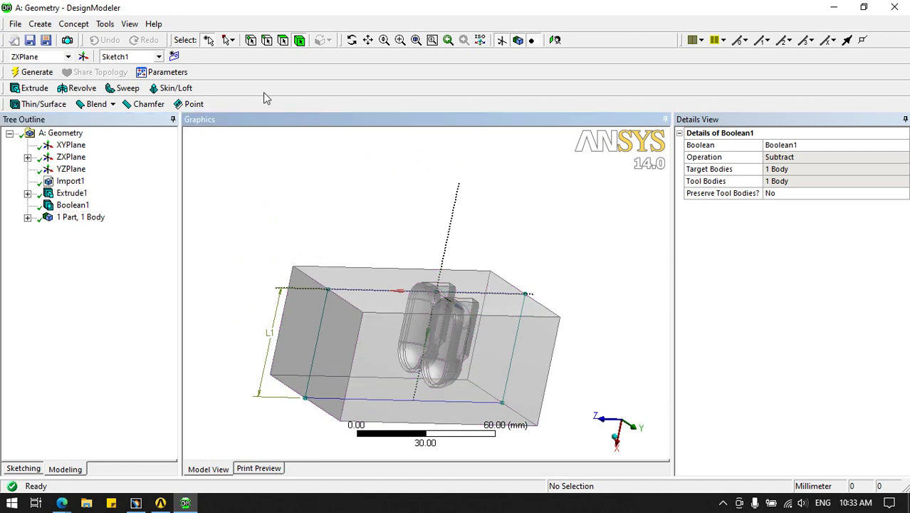
{"action": "left_click", "coordinate": [282, 41]}
{"action": "left_click", "coordinate": [342, 329]}
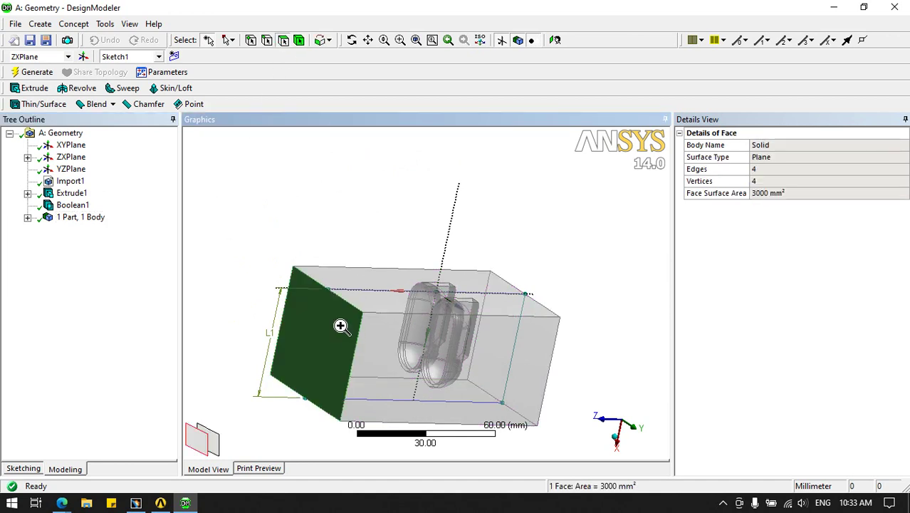
{"action": "right_click", "coordinate": [342, 330]}
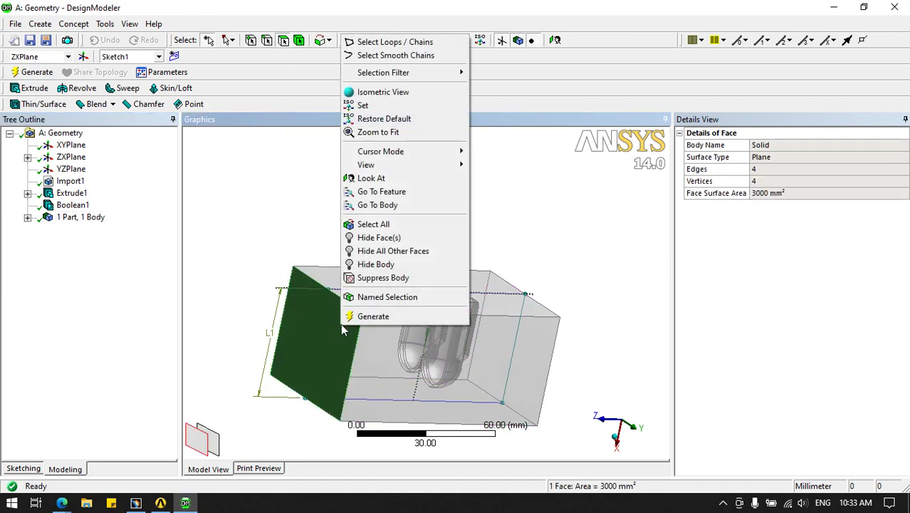
{"action": "left_click", "coordinate": [371, 299]}
{"action": "left_click", "coordinate": [789, 158]}
{"action": "left_click", "coordinate": [791, 146]}
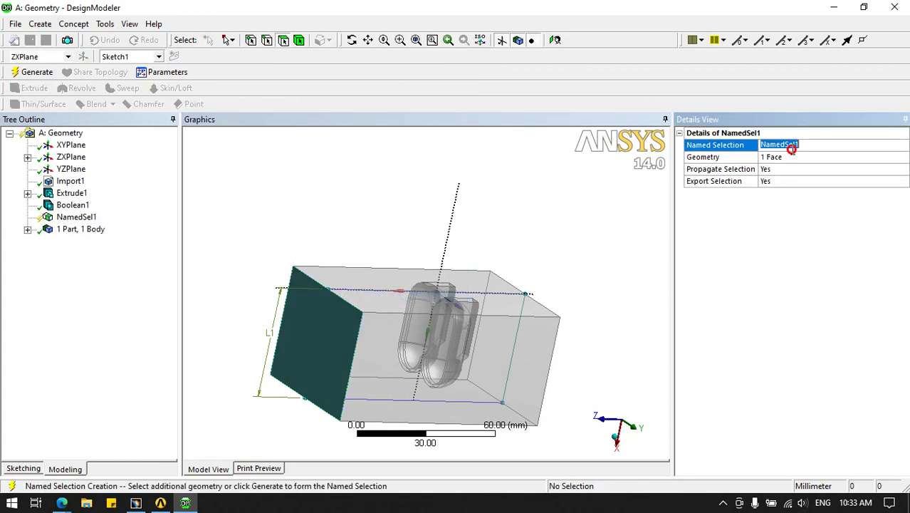
{"action": "type", "text": "inlet"}
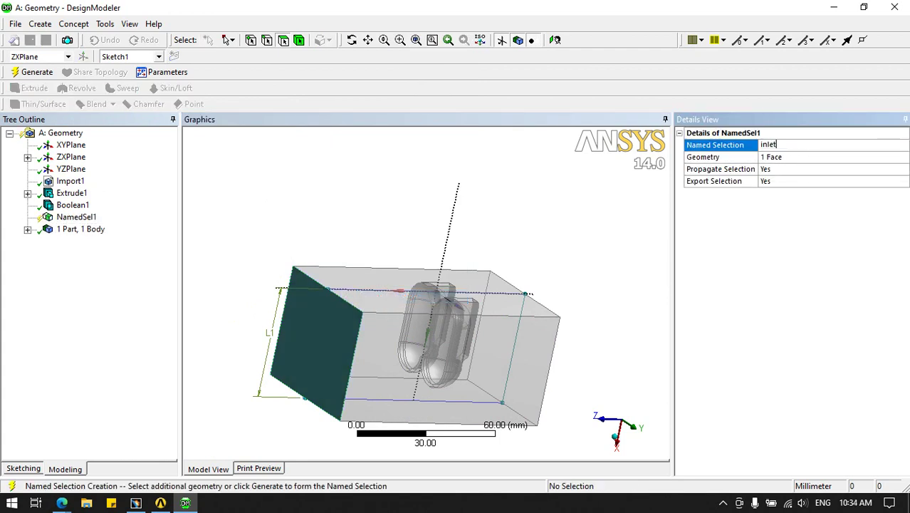
{"action": "key", "text": "Return"}
{"action": "left_click", "coordinate": [47, 74]}
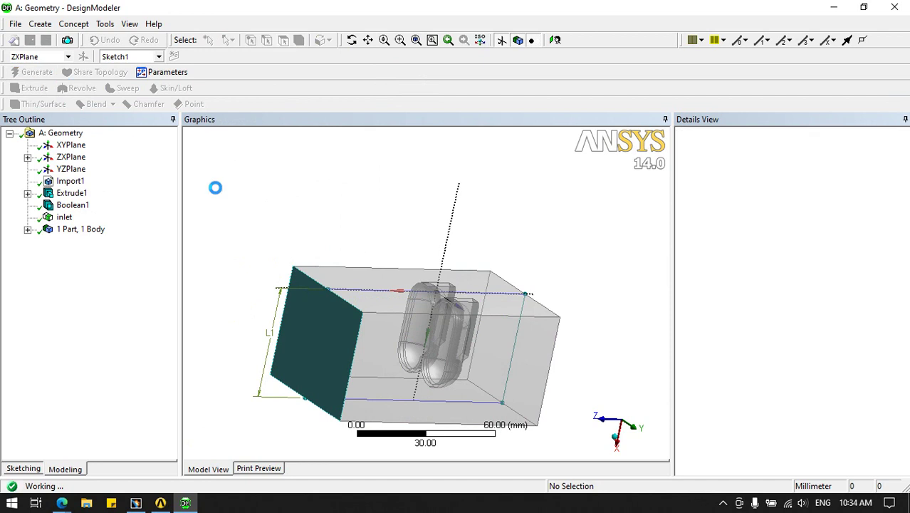
Create a named selection "oulet" on the enclosure's end face on the negative Z side and generate it
{"action": "middle_click_drag", "start_coordinate": [502, 255], "coordinate": [434, 263]}
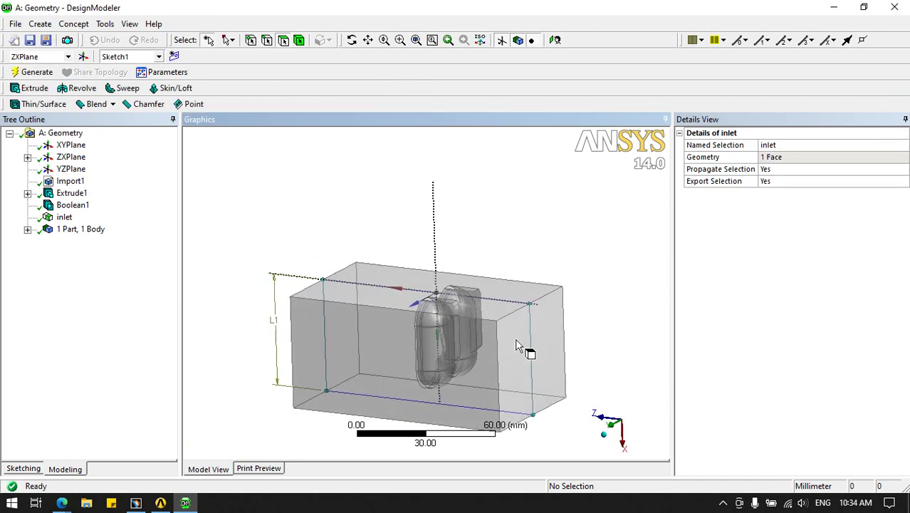
{"action": "left_click", "coordinate": [545, 340]}
{"action": "right_click", "coordinate": [545, 339]}
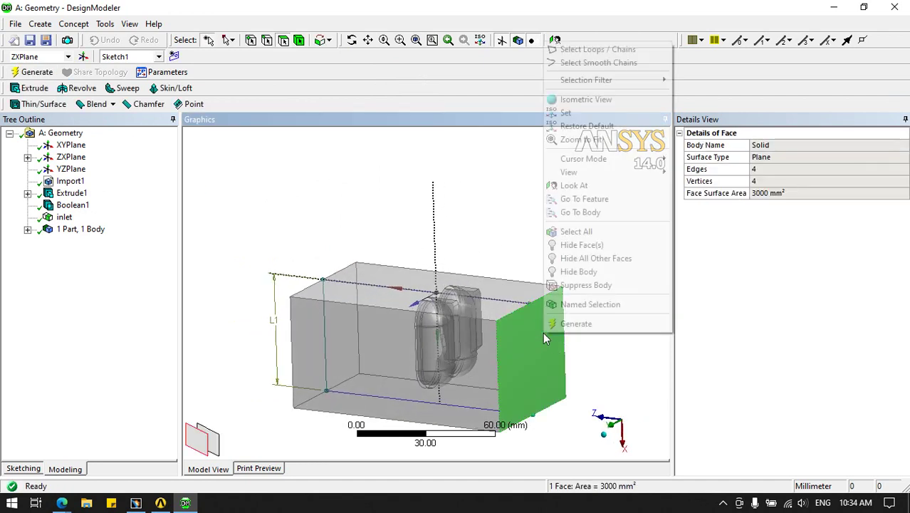
{"action": "left_click", "coordinate": [577, 304]}
{"action": "left_click", "coordinate": [787, 156]}
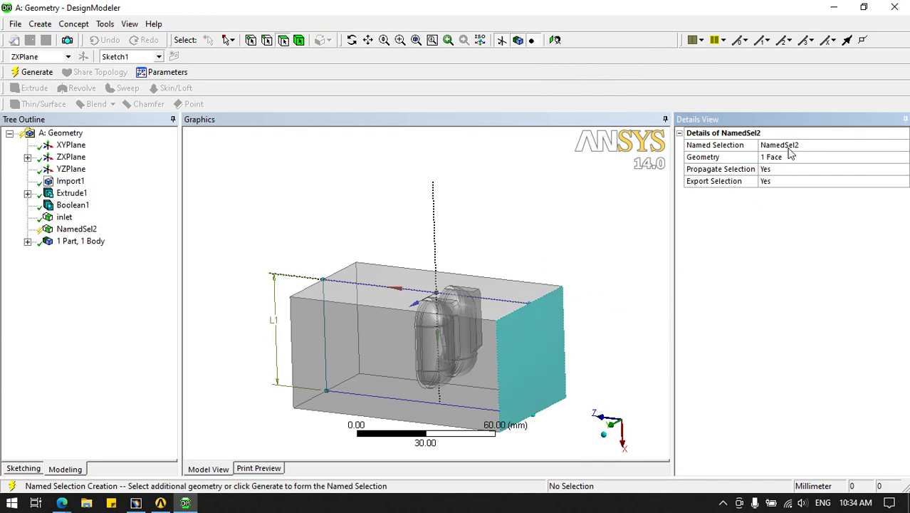
{"action": "left_click", "coordinate": [788, 146]}
{"action": "type", "text": "oulet"}
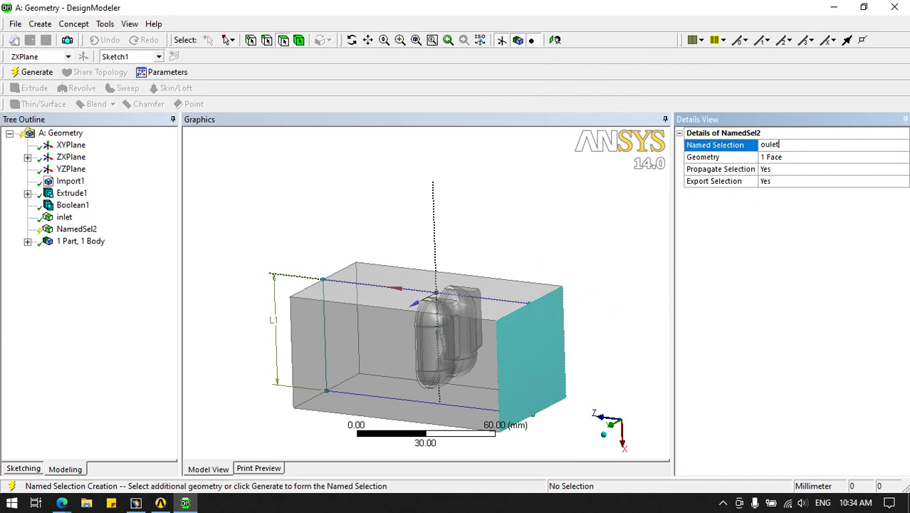
{"action": "key", "text": "Return"}
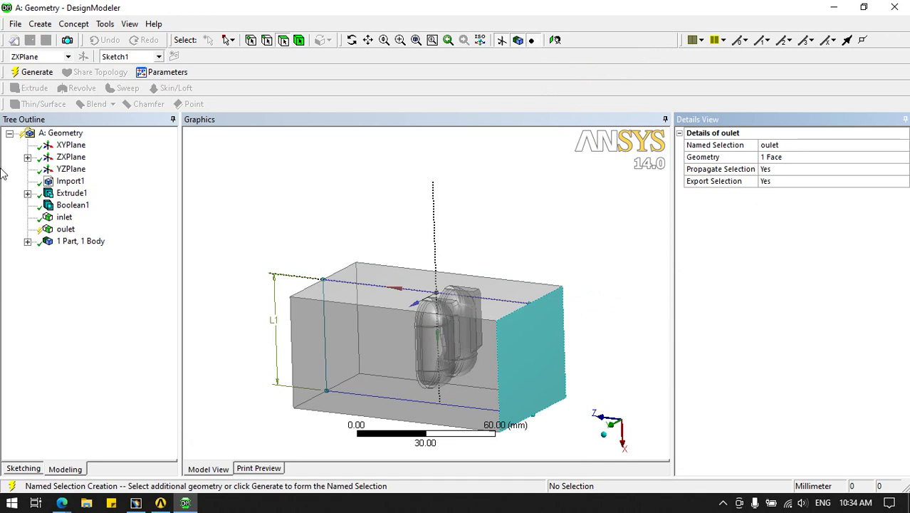
{"action": "left_click", "coordinate": [32, 72]}
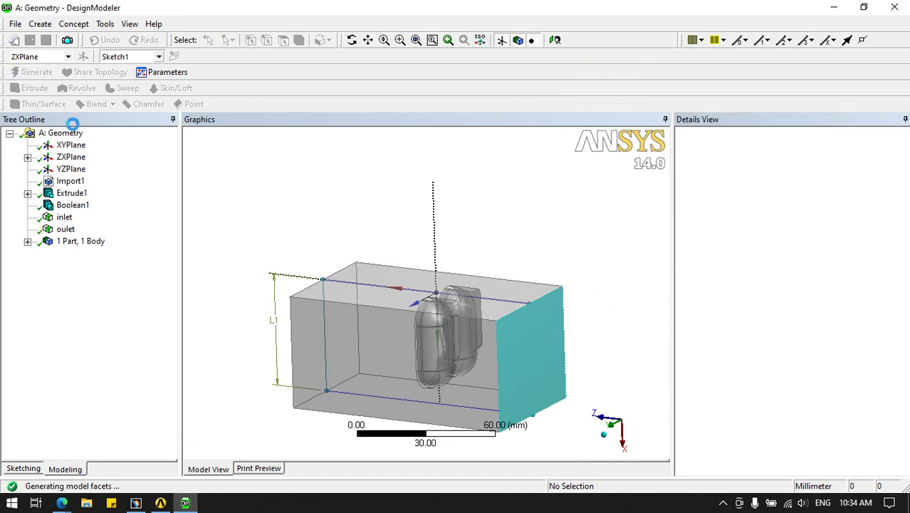
Select all six outer faces of the enclosure block and hide them to expose the bucket cavity
{"action": "left_click", "coordinate": [332, 353]}
{"action": "left_click", "coordinate": [399, 292], "text": "ctrl"}
{"action": "left_click", "coordinate": [534, 367], "text": "ctrl"}
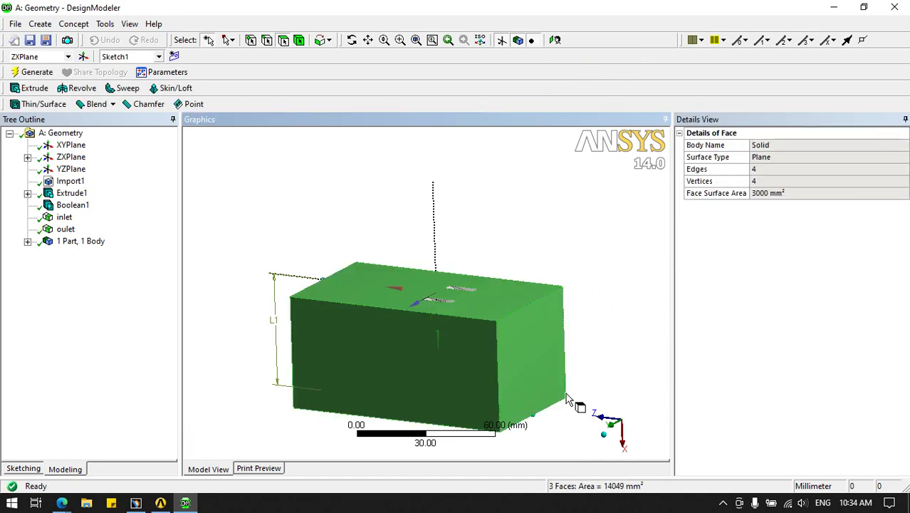
{"action": "middle_click_drag", "start_coordinate": [568, 401], "coordinate": [396, 393]}
{"action": "left_click", "coordinate": [464, 376], "text": "ctrl"}
{"action": "middle_click_drag", "start_coordinate": [534, 368], "coordinate": [485, 373]}
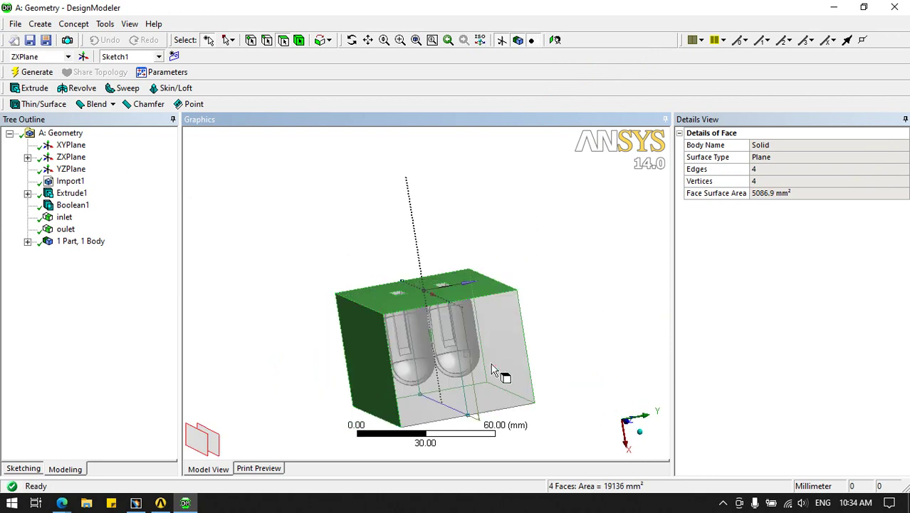
{"action": "left_click", "coordinate": [496, 368], "text": "ctrl"}
{"action": "middle_click_drag", "start_coordinate": [535, 402], "coordinate": [520, 350]}
{"action": "left_click", "coordinate": [502, 346], "text": "ctrl"}
{"action": "right_click", "coordinate": [499, 343]}
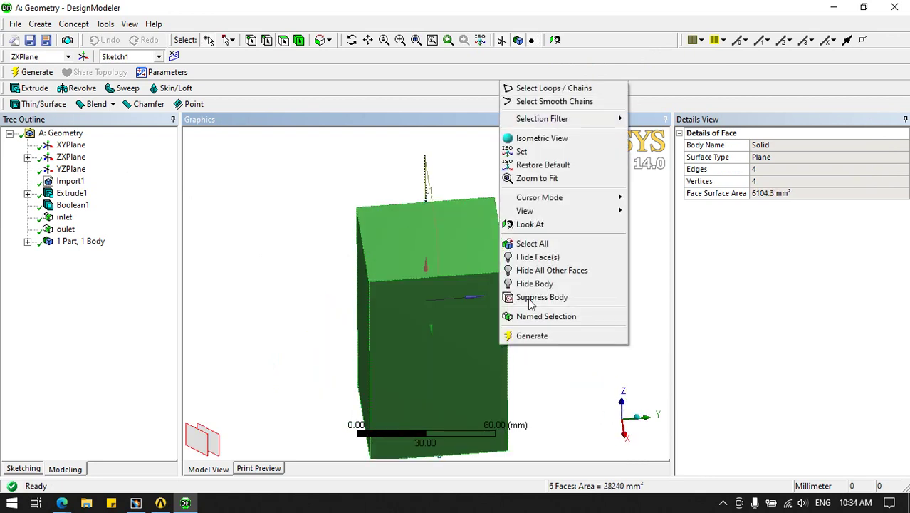
{"action": "left_click", "coordinate": [536, 257]}
Select all the remaining bucket faces, create a named selection "bucket" from them and generate it
{"action": "middle_click_drag", "start_coordinate": [496, 278], "coordinate": [549, 291]}
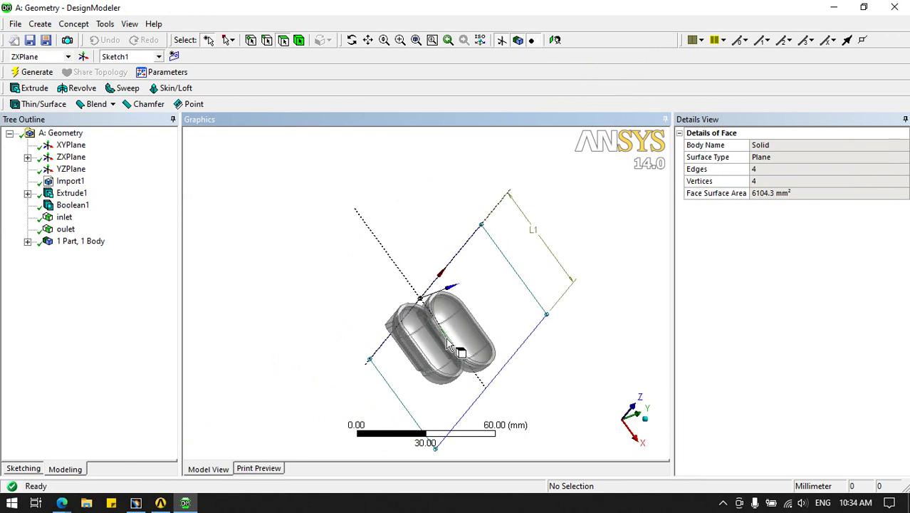
{"action": "right_click", "coordinate": [311, 257]}
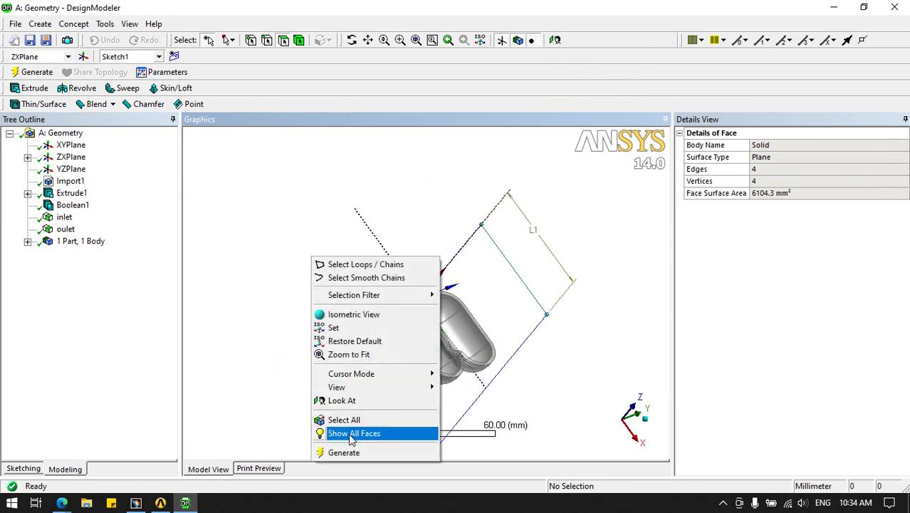
{"action": "left_click", "coordinate": [345, 419]}
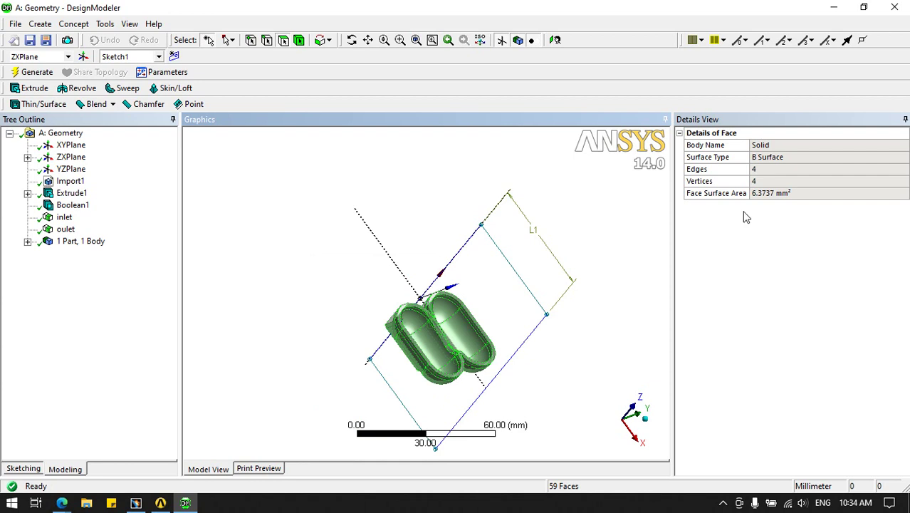
{"action": "right_click", "coordinate": [442, 322]}
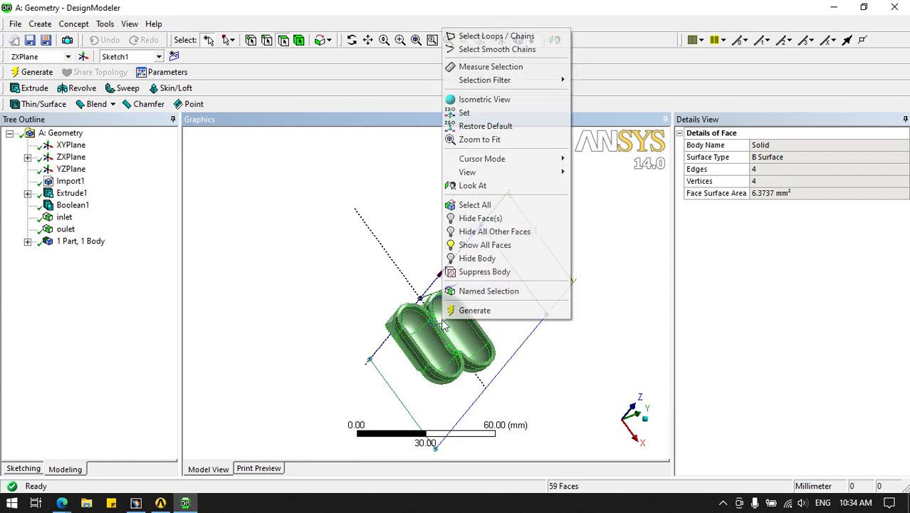
{"action": "left_click", "coordinate": [478, 291]}
{"action": "left_click", "coordinate": [796, 157]}
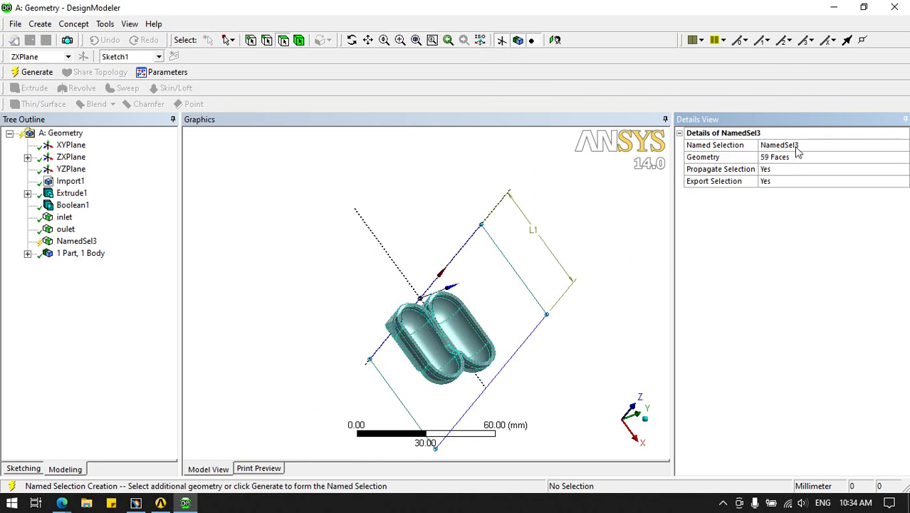
{"action": "left_click", "coordinate": [797, 144]}
{"action": "type", "text": "bucket"}
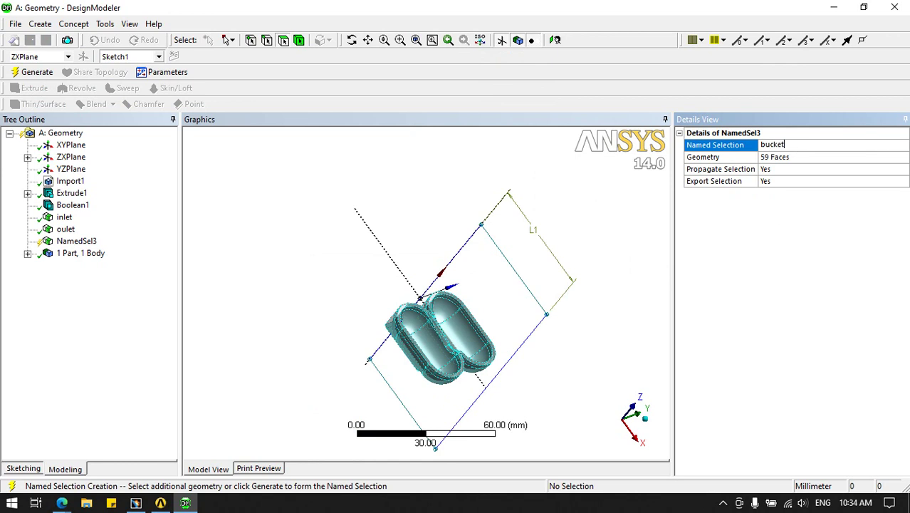
{"action": "key", "text": "Return"}
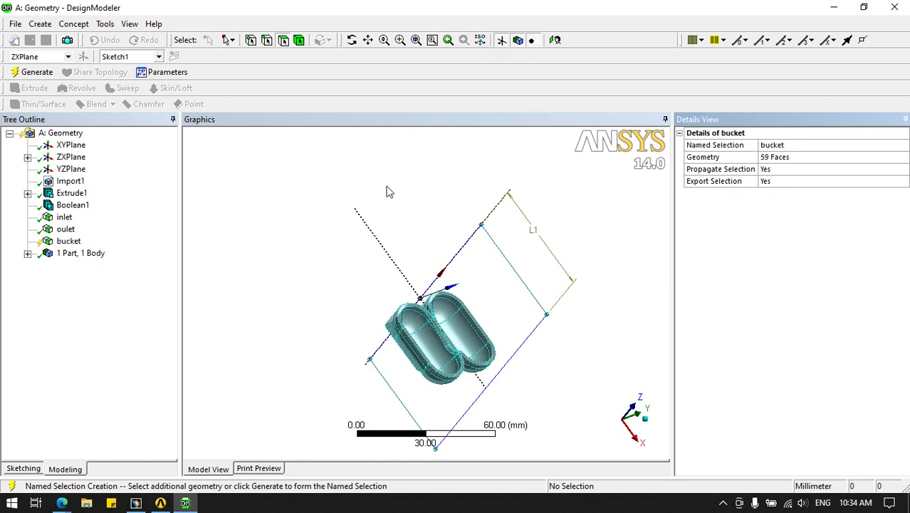
{"action": "left_click", "coordinate": [22, 72]}
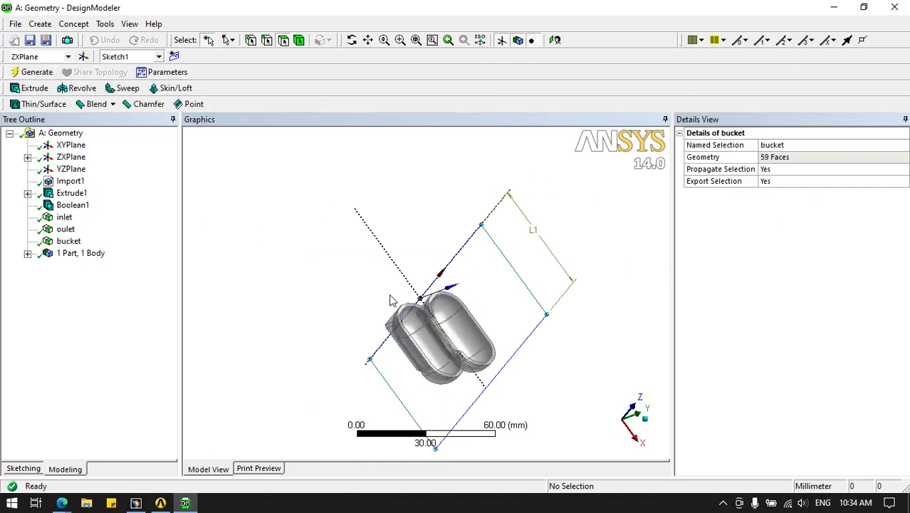
Show all the hidden faces of the enclosure again
{"action": "right_click", "coordinate": [353, 228]}
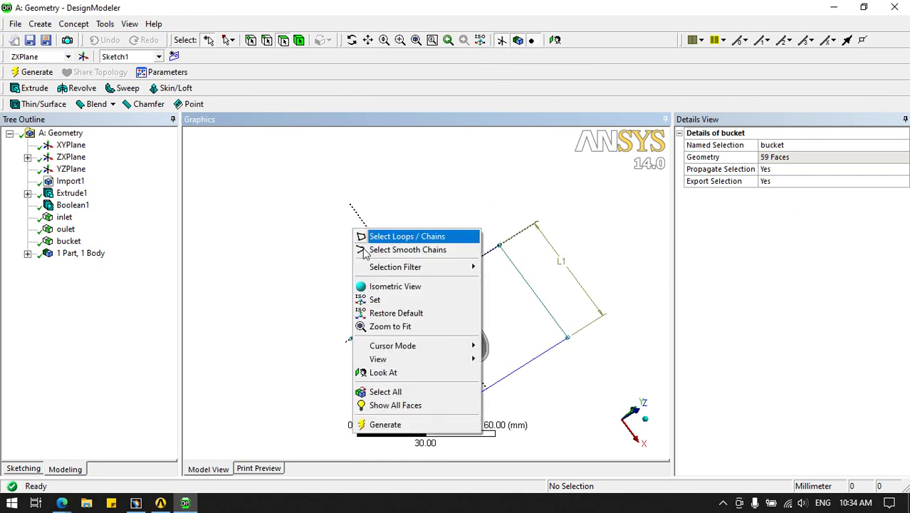
{"action": "left_click", "coordinate": [380, 405]}
{"action": "middle_click_drag", "start_coordinate": [382, 366], "coordinate": [457, 286]}
Highlight the inlet and oulet named selections in turn and examine the bucket cavity inside the enclosure
{"action": "left_click", "coordinate": [65, 216]}
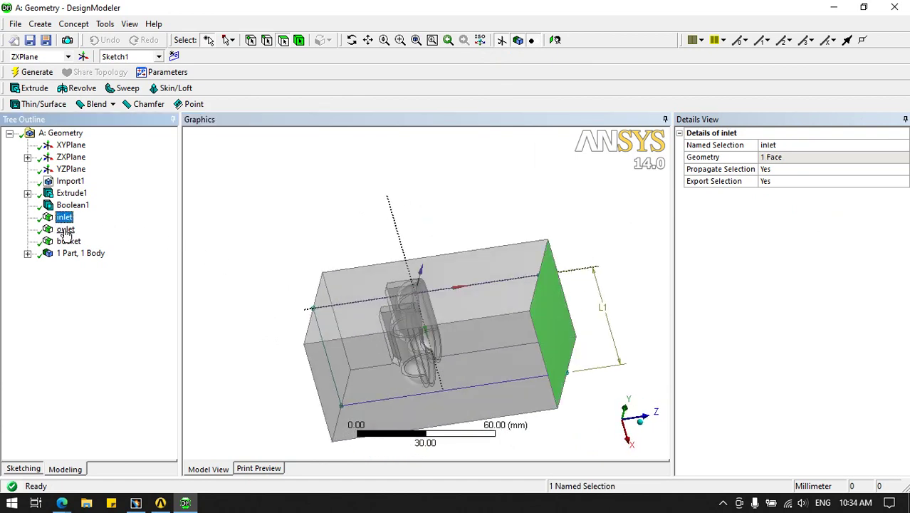
{"action": "left_click", "coordinate": [66, 229]}
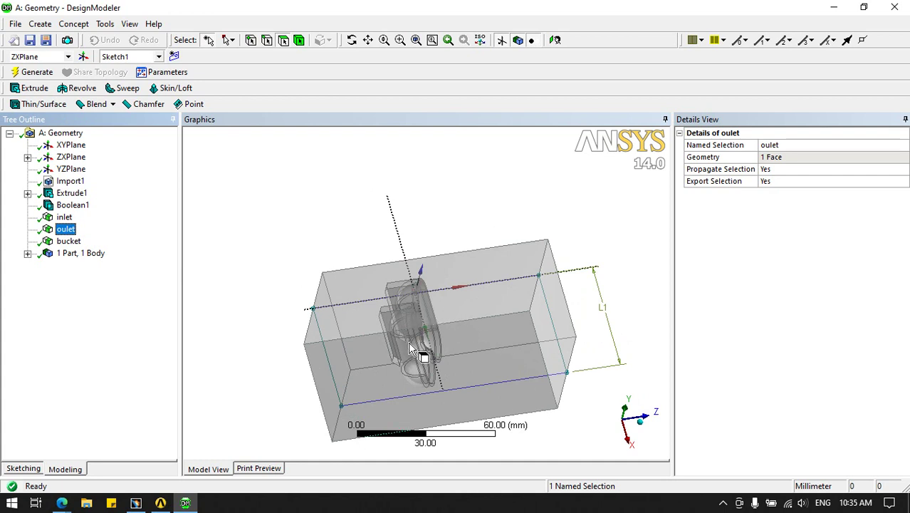
{"action": "middle_click_drag", "start_coordinate": [411, 349], "coordinate": [433, 357]}
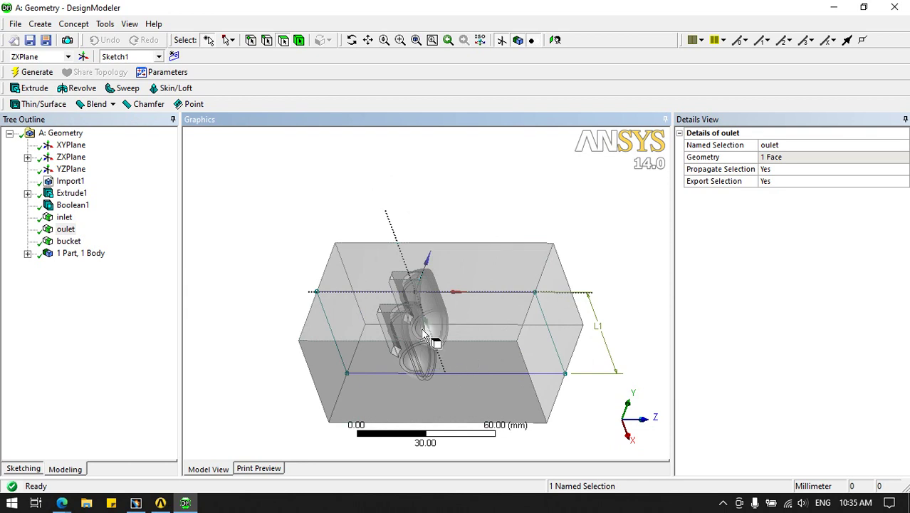
{"action": "scroll", "coordinate": [421, 327], "scroll_direction": "up", "scroll_amount": 2}
{"action": "middle_click_drag", "start_coordinate": [421, 327], "coordinate": [439, 331]}
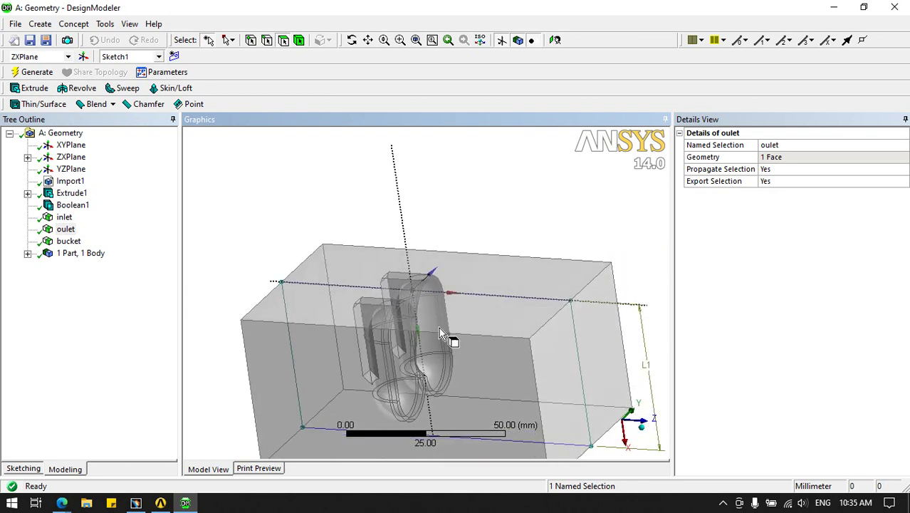
Close the geometry editor and return to the Workbench project schematic
{"action": "scroll", "coordinate": [441, 329], "scroll_direction": "down", "scroll_amount": 3}
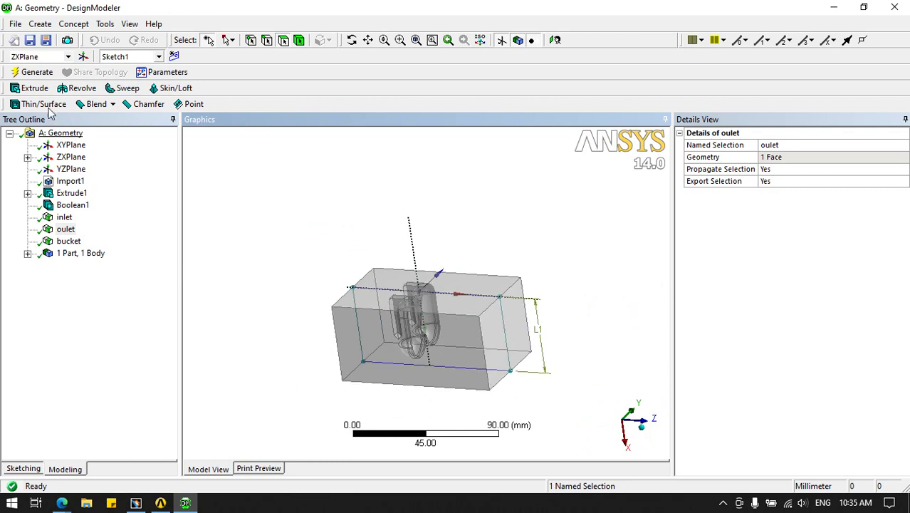
{"action": "left_click", "coordinate": [15, 24]}
{"action": "left_click", "coordinate": [71, 260]}
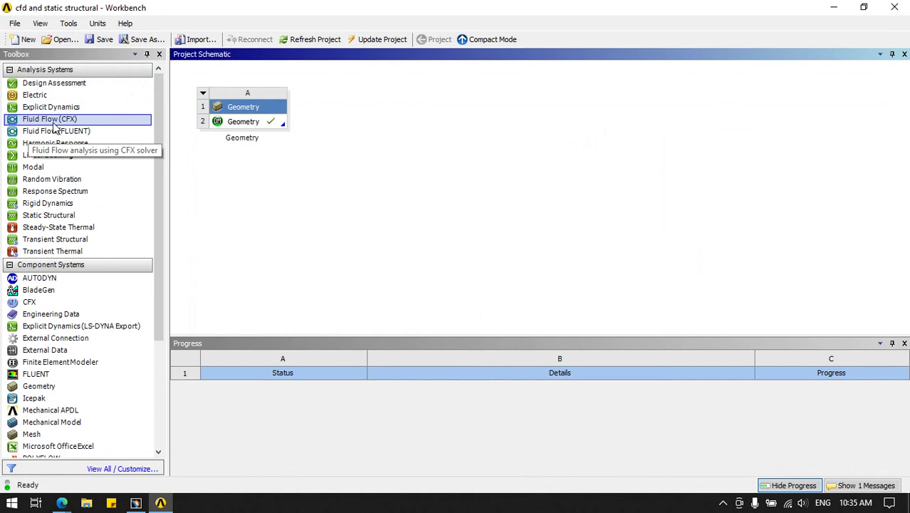
Add a Fluid Flow (CFX) system that shares the existing geometry and open its mesh for editing
{"action": "left_click_drag", "start_coordinate": [48, 121], "coordinate": [249, 126]}
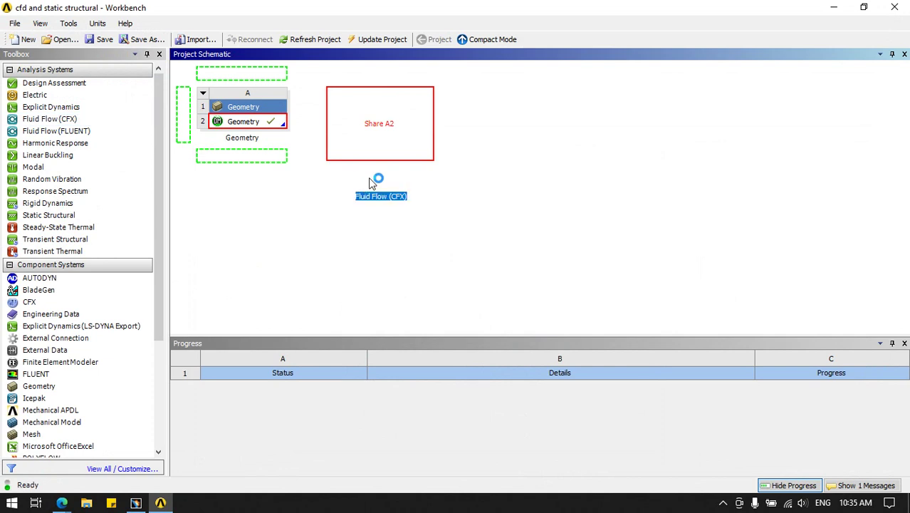
{"action": "left_click", "coordinate": [464, 170]}
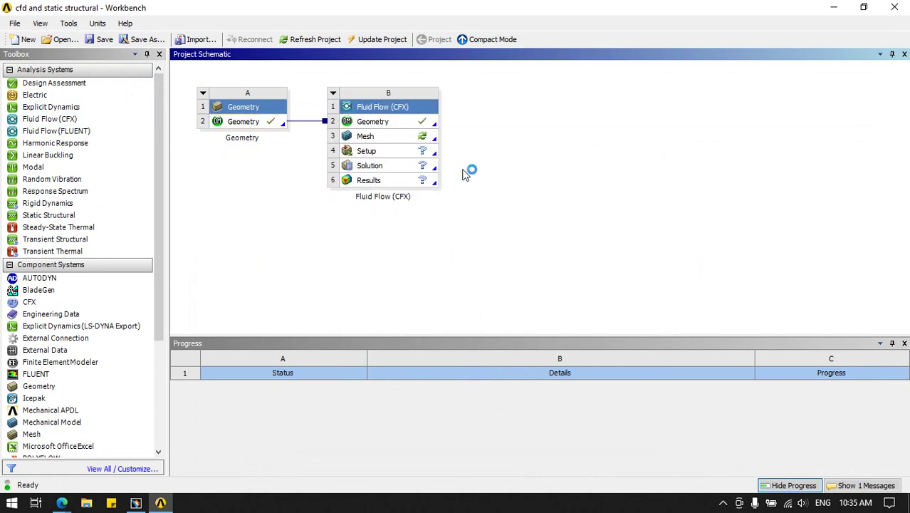
{"action": "double_click", "coordinate": [395, 139]}
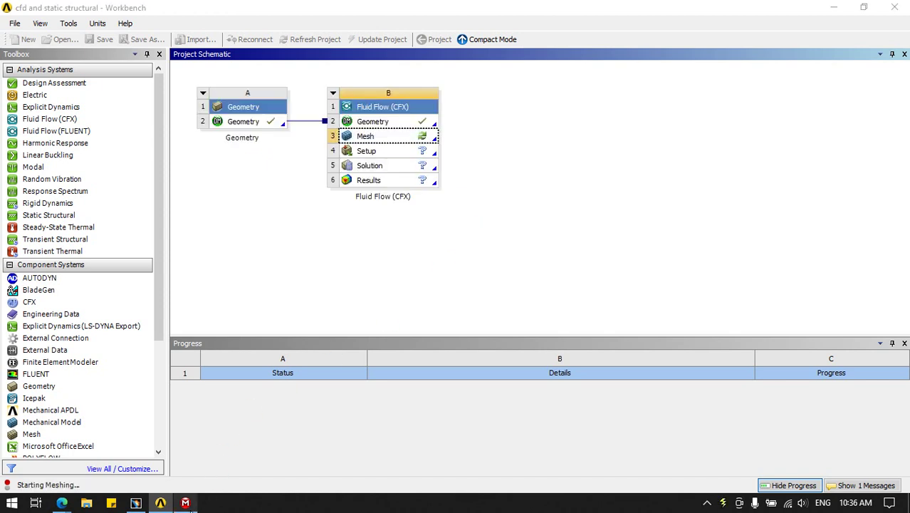
{"action": "left_click", "coordinate": [186, 503]}
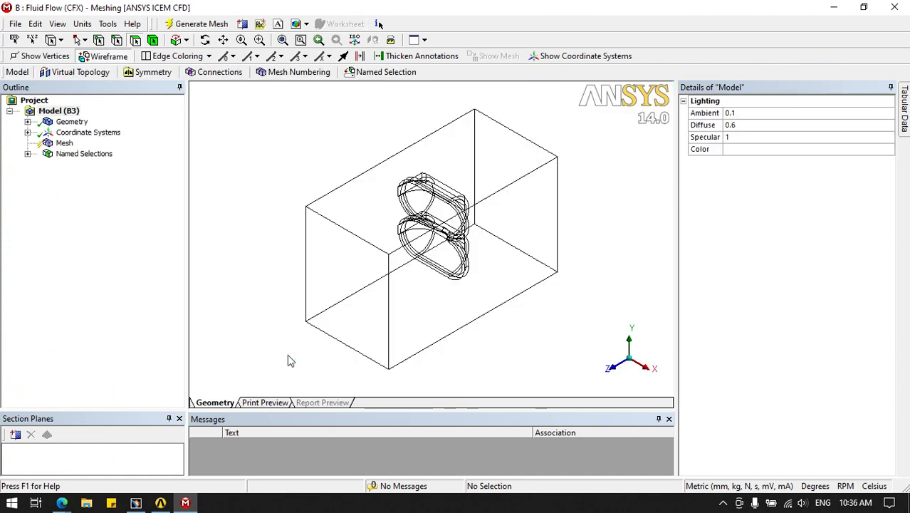
Set the mesh's physics preference to Mechanical and its relevance center to Fine
{"action": "left_click", "coordinate": [65, 143]}
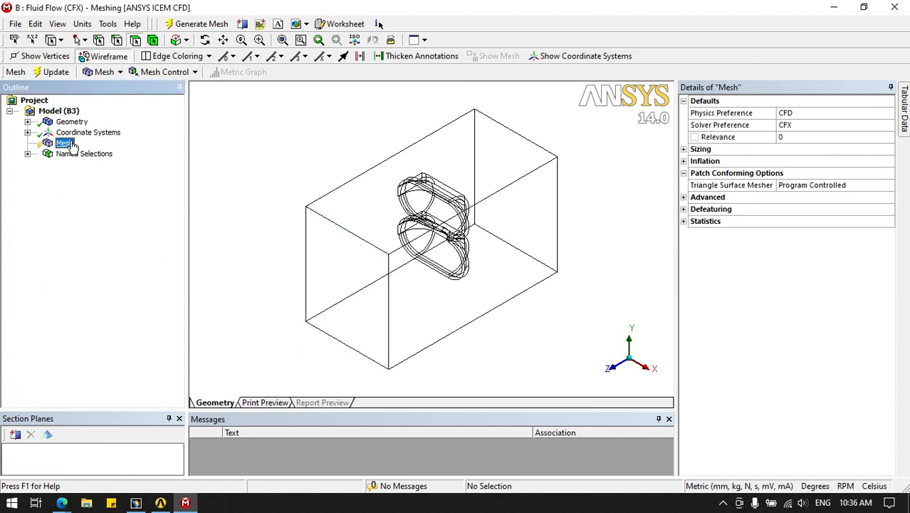
{"action": "left_click", "coordinate": [684, 149]}
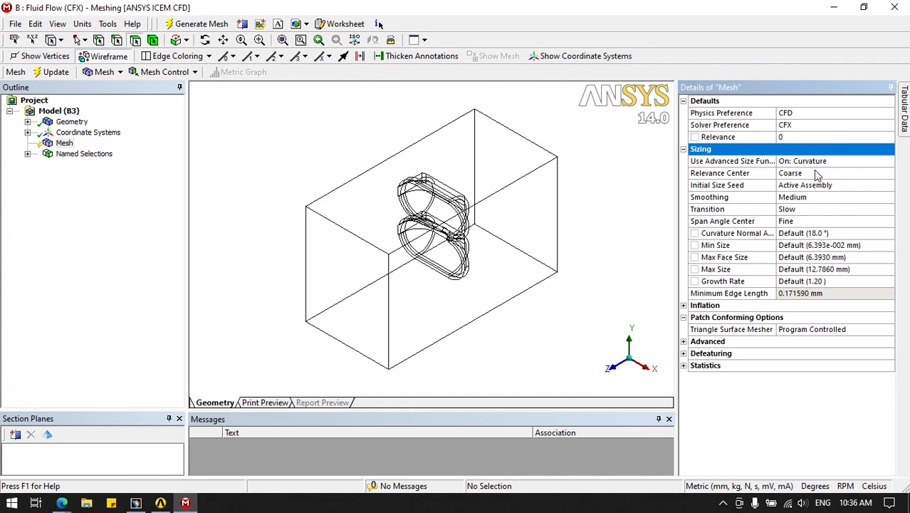
{"action": "left_click", "coordinate": [881, 162]}
{"action": "left_click", "coordinate": [880, 116]}
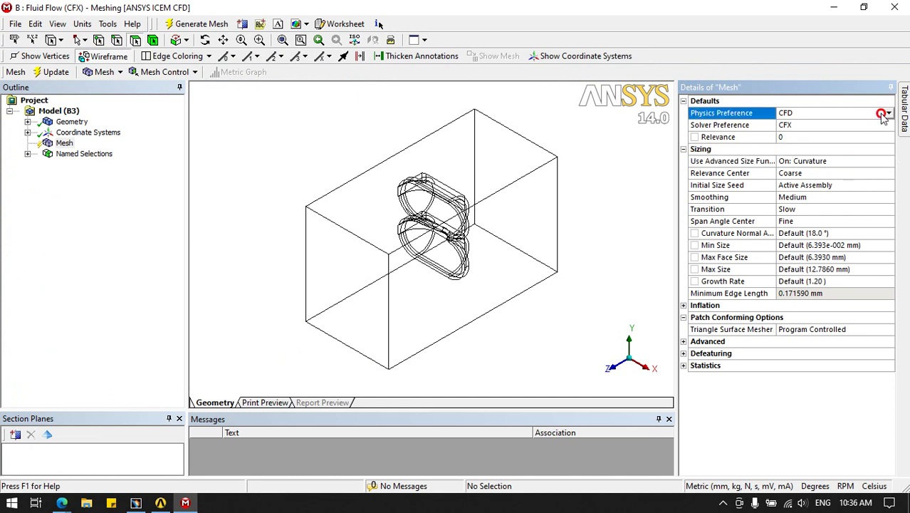
{"action": "left_click", "coordinate": [888, 114]}
{"action": "left_click", "coordinate": [811, 124]}
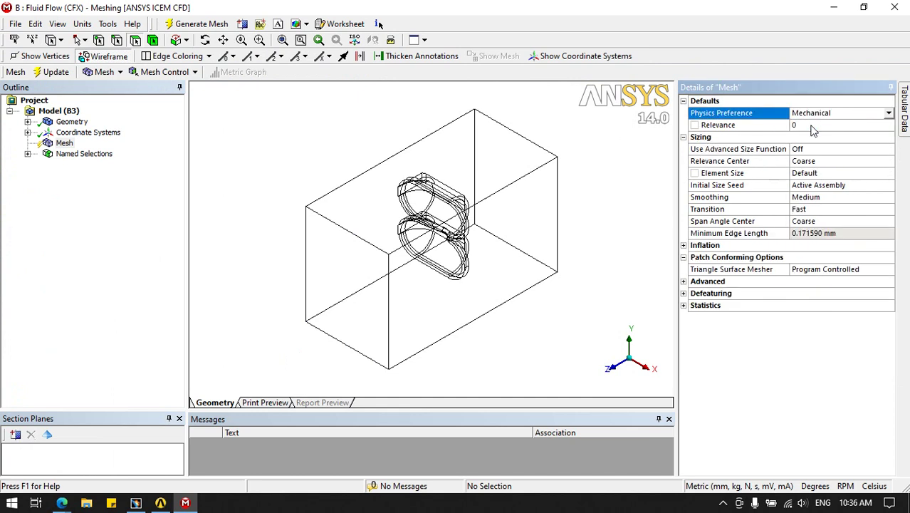
{"action": "left_click", "coordinate": [810, 164]}
{"action": "left_click", "coordinate": [887, 163]}
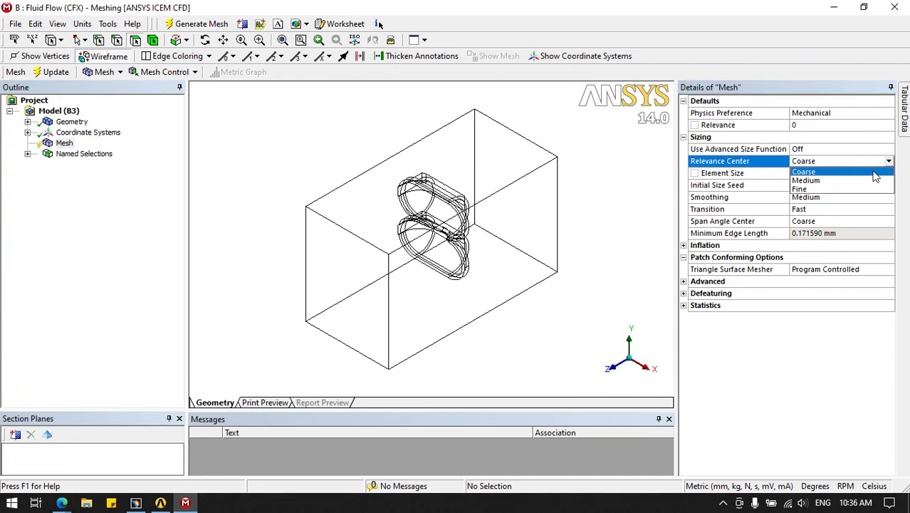
{"action": "left_click", "coordinate": [806, 190]}
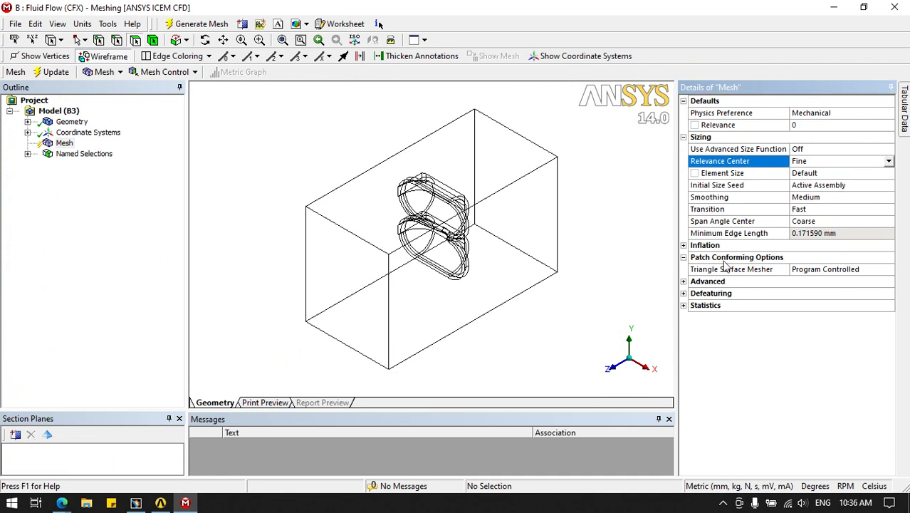
Set the advanced mesh options to CFD shape checking and Dropped element midside nodes, and generate the mesh
{"action": "left_click", "coordinate": [684, 281]}
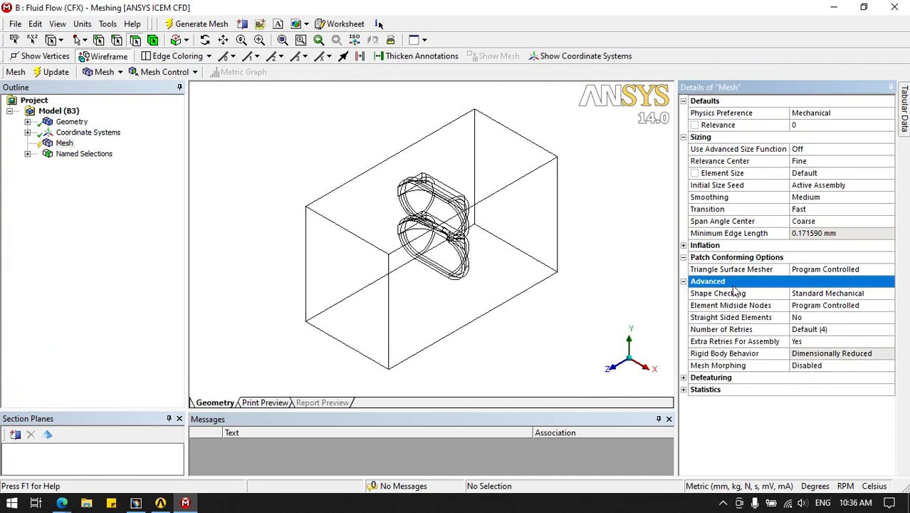
{"action": "left_click", "coordinate": [815, 293]}
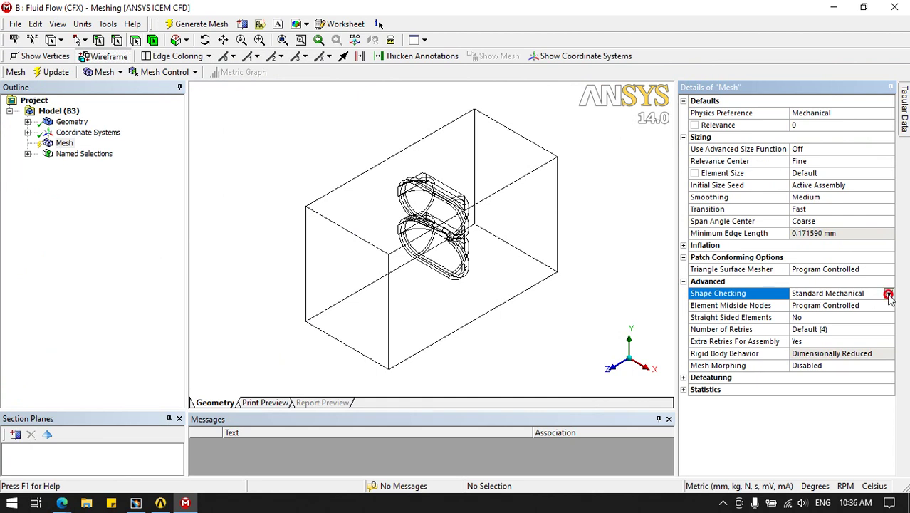
{"action": "left_click", "coordinate": [888, 294]}
{"action": "left_click", "coordinate": [809, 328]}
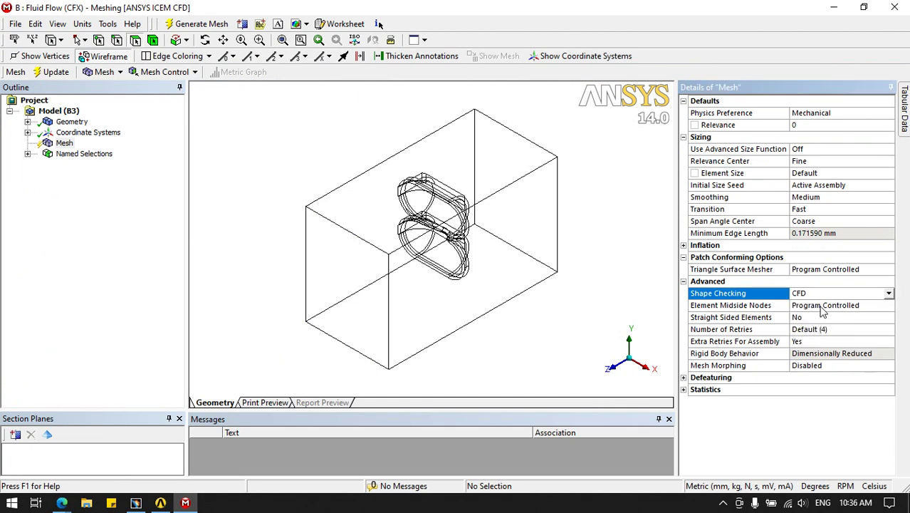
{"action": "left_click", "coordinate": [820, 306]}
{"action": "left_click", "coordinate": [889, 304]}
{"action": "left_click", "coordinate": [811, 325]}
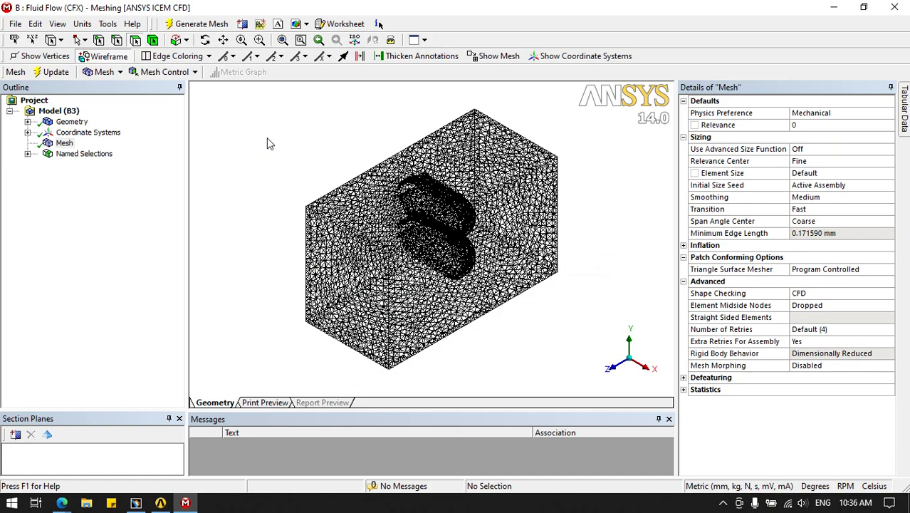
Update the mesh of the fluid block and close the meshing window
{"action": "scroll", "coordinate": [531, 285], "scroll_direction": "up", "scroll_amount": 3}
{"action": "middle_click_drag", "start_coordinate": [531, 284], "coordinate": [447, 142]}
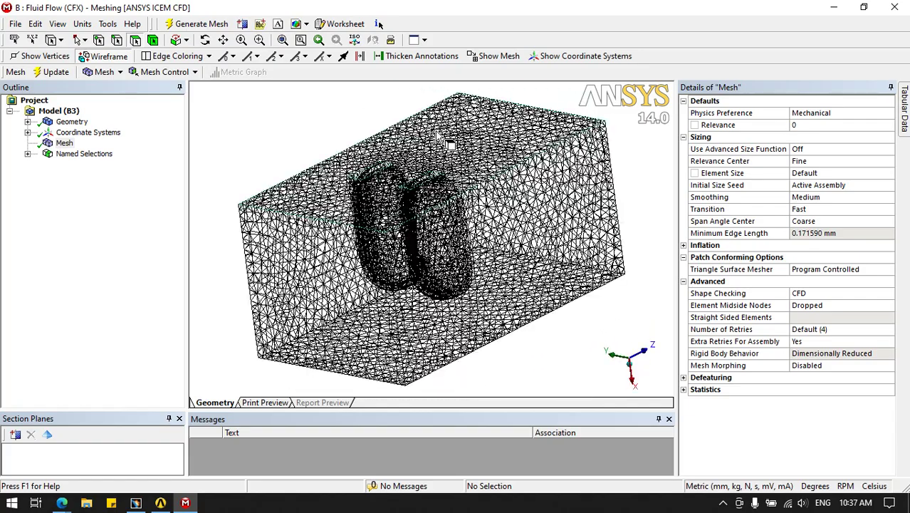
{"action": "middle_click_drag", "start_coordinate": [440, 192], "coordinate": [388, 232]}
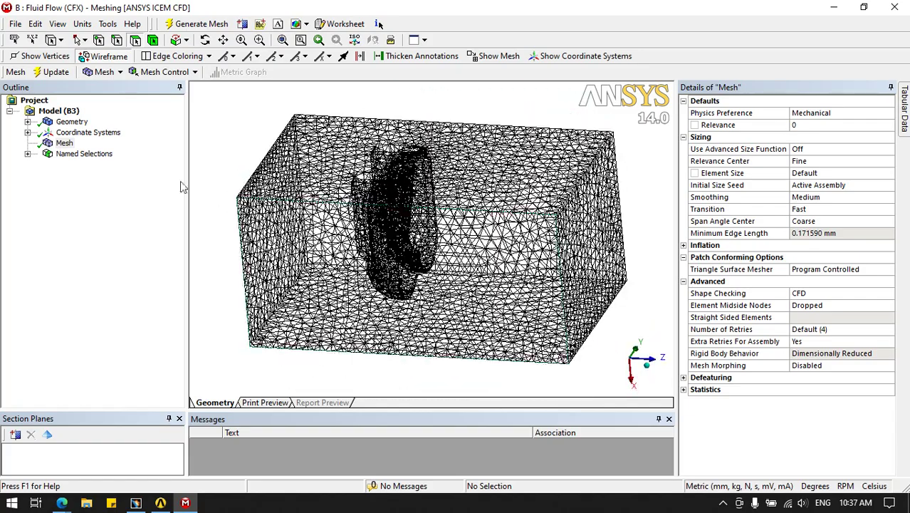
{"action": "left_click", "coordinate": [80, 153]}
{"action": "left_click", "coordinate": [64, 143]}
{"action": "left_click", "coordinate": [57, 76]}
{"action": "left_click", "coordinate": [894, 7]}
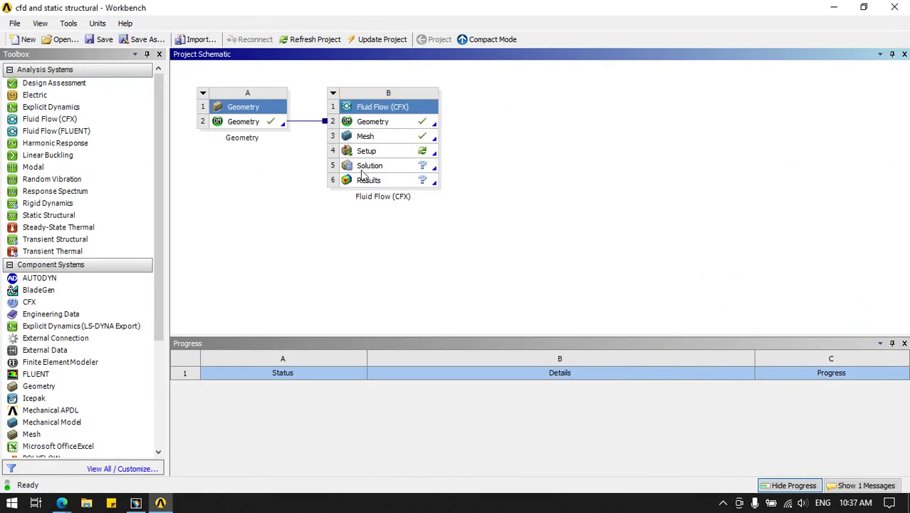
Open the setup of the Fluid Flow (CFX) system and insert a boundary named "inlet" in the Default Domain
{"action": "left_click", "coordinate": [370, 152]}
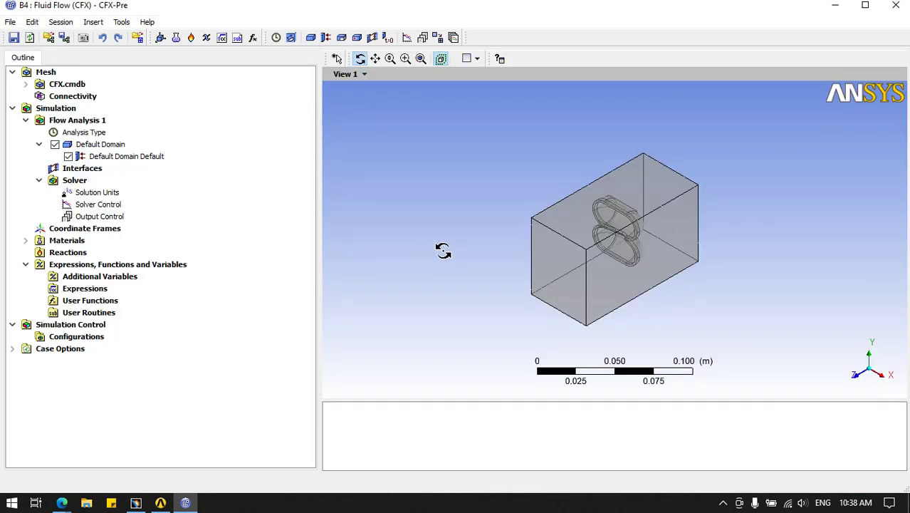
{"action": "scroll", "coordinate": [491, 256], "scroll_direction": "up", "scroll_amount": 2}
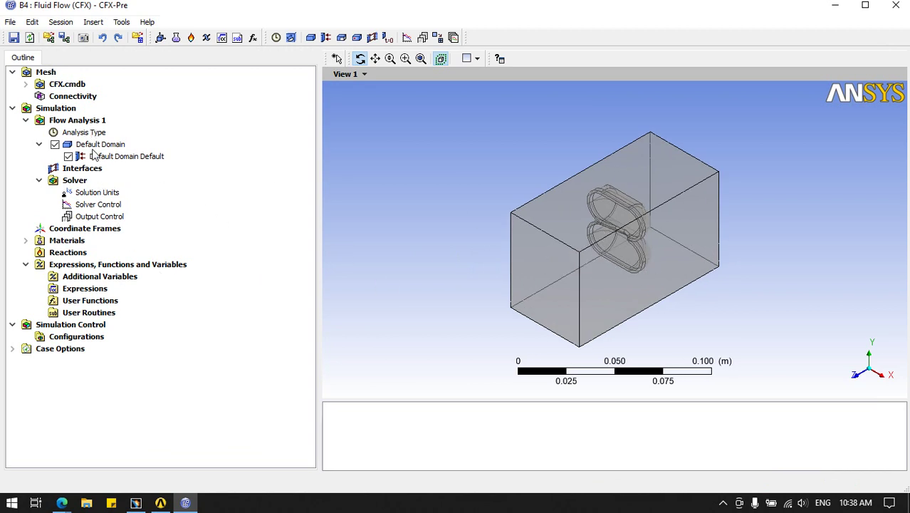
{"action": "right_click", "coordinate": [114, 146]}
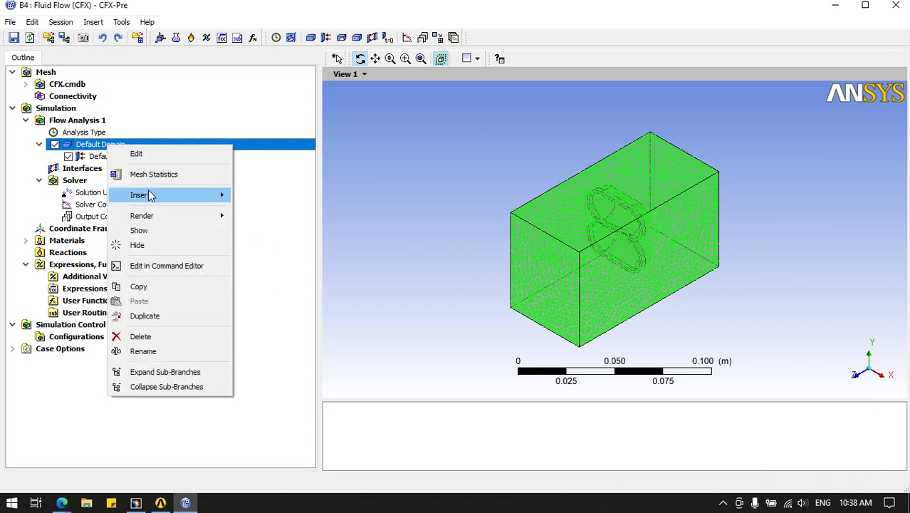
{"action": "mouse_move", "coordinate": [220, 205]}
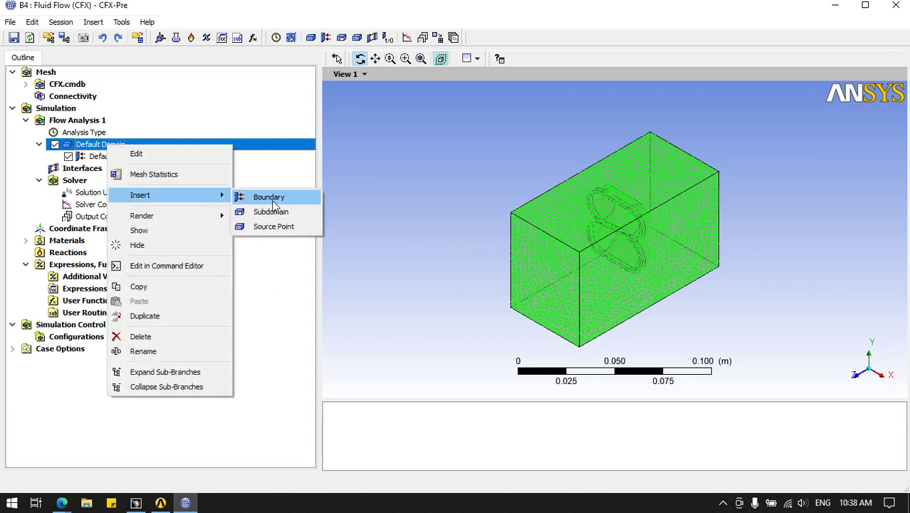
{"action": "left_click", "coordinate": [265, 197]}
{"action": "type", "text": "inlet"}
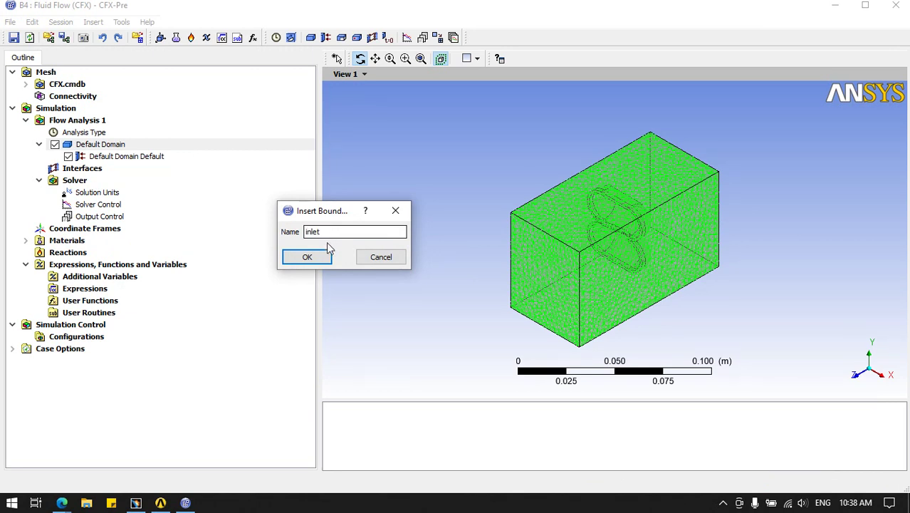
{"action": "left_click", "coordinate": [316, 255]}
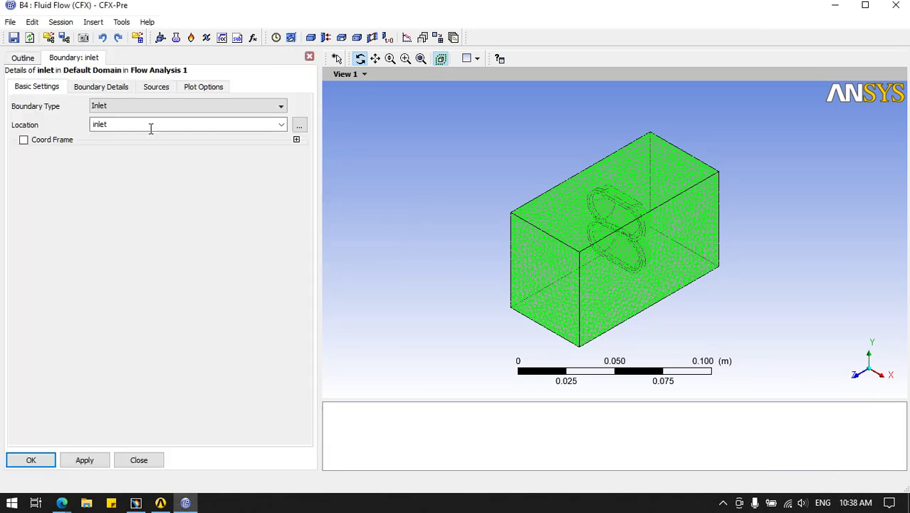
Set the inlet boundary's normal speed to 15 km hr^-1 and accept the boundary
{"action": "left_click", "coordinate": [105, 88]}
{"action": "left_click", "coordinate": [114, 171]}
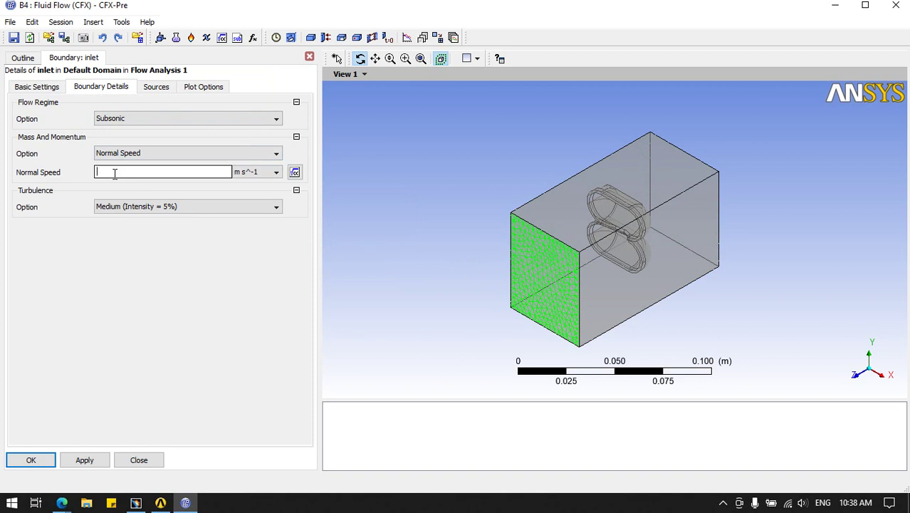
{"action": "type", "text": "15"}
{"action": "left_click", "coordinate": [103, 267]}
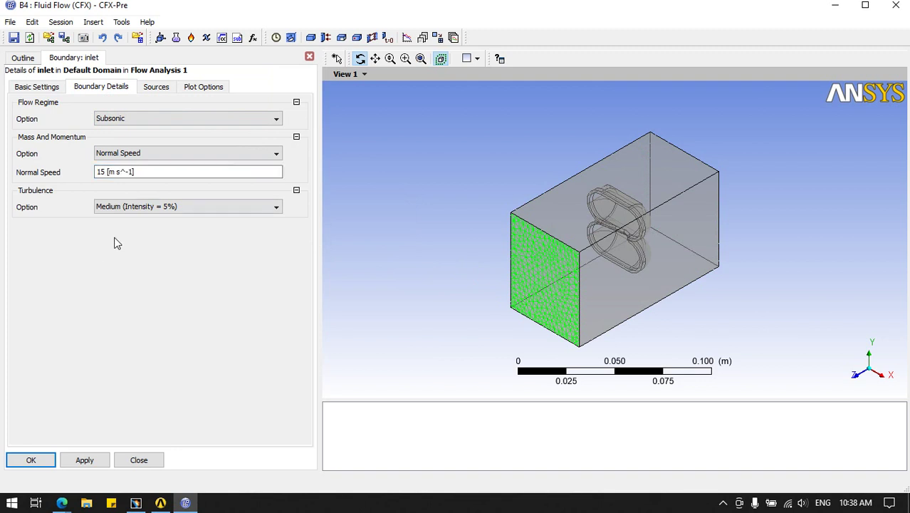
{"action": "left_click", "coordinate": [203, 176]}
{"action": "left_click", "coordinate": [267, 173]}
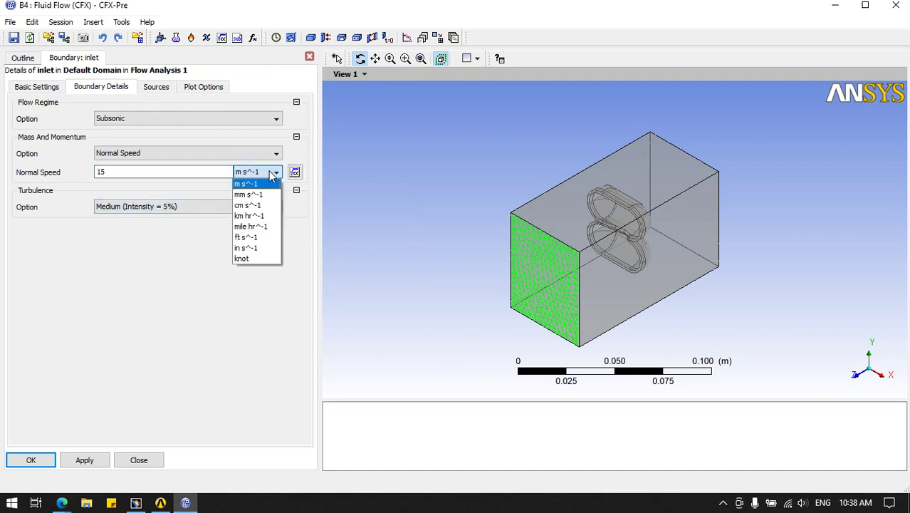
{"action": "left_click", "coordinate": [251, 217]}
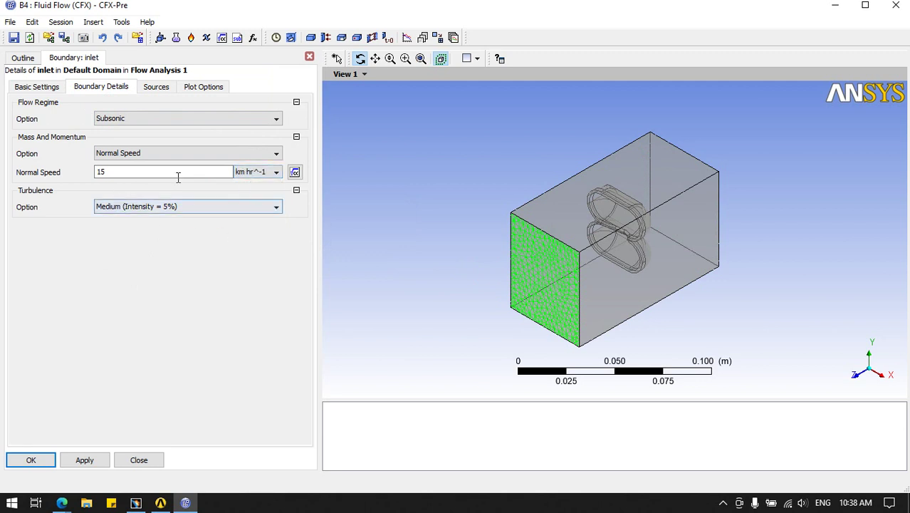
{"action": "left_click", "coordinate": [205, 173]}
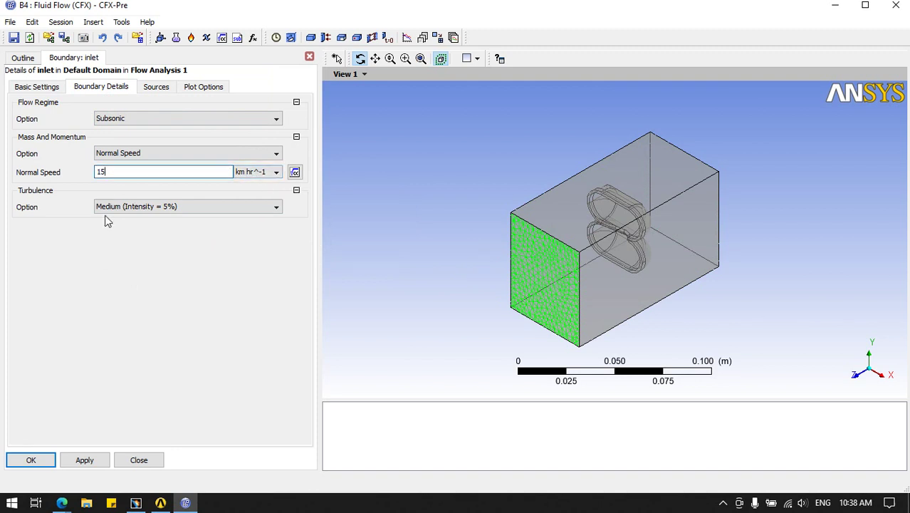
{"action": "left_click", "coordinate": [36, 462]}
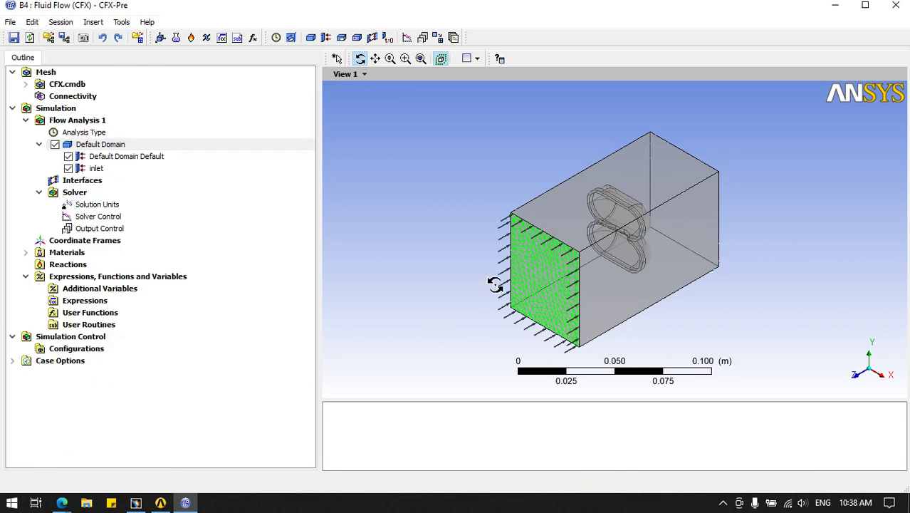
Insert a boundary named "outlet" in the Default Domain
{"action": "left_click", "coordinate": [104, 147]}
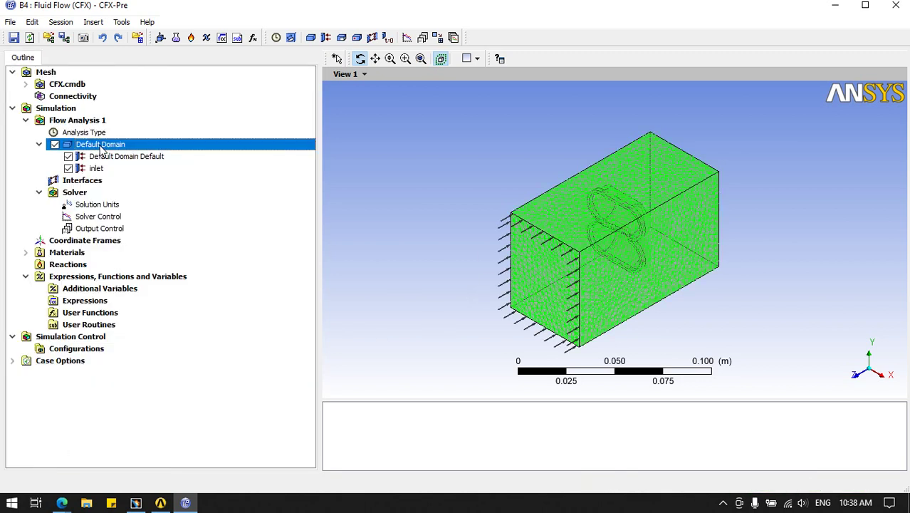
{"action": "right_click", "coordinate": [104, 147]}
{"action": "mouse_move", "coordinate": [164, 197]}
{"action": "left_click", "coordinate": [257, 197]}
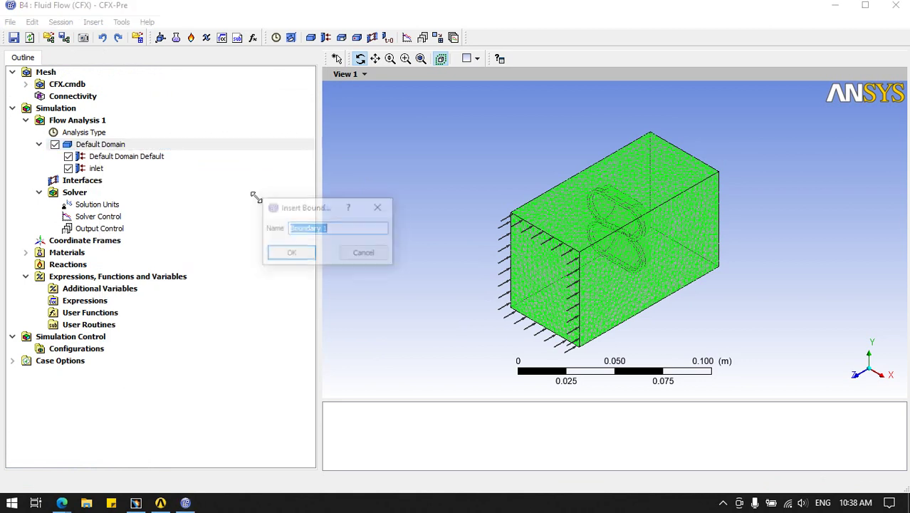
{"action": "type", "text": "out"}
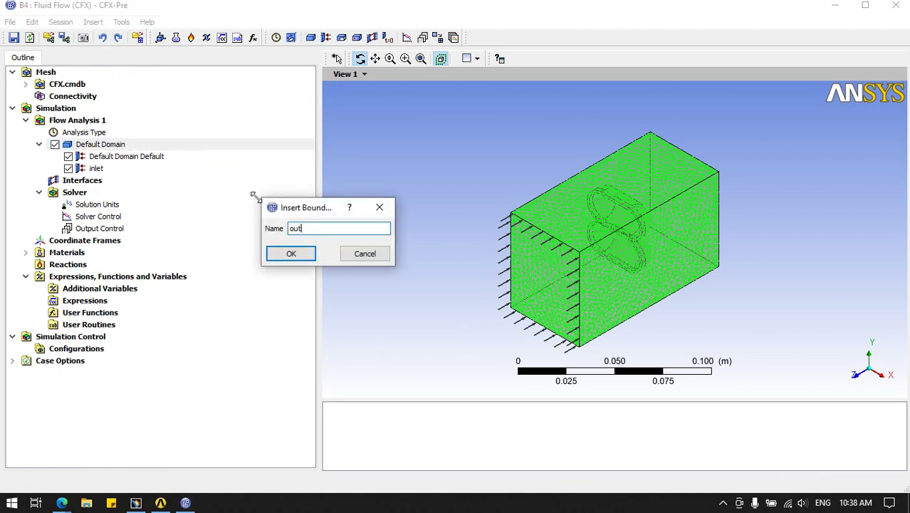
{"action": "type", "text": "let"}
{"action": "left_click", "coordinate": [288, 255]}
Assign the outlet boundary to the "oulet" location, keeping the Outlet boundary type
{"action": "left_click", "coordinate": [169, 127]}
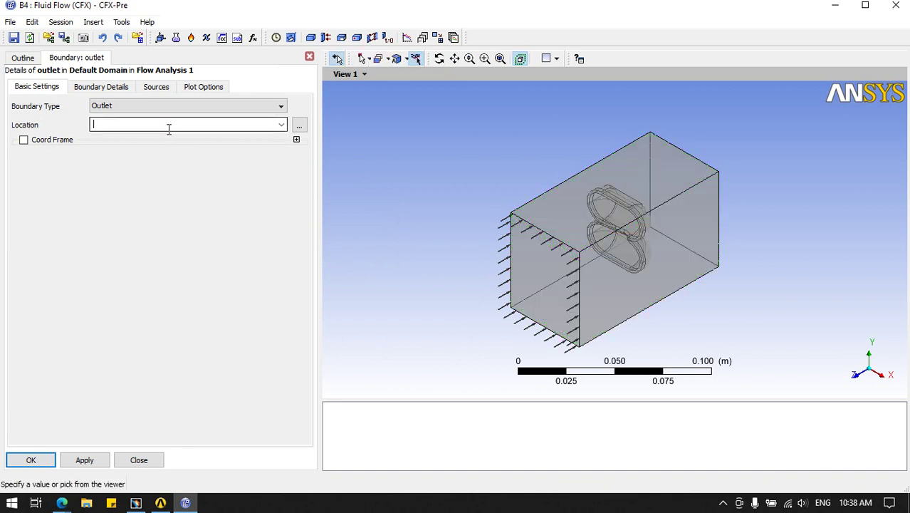
{"action": "left_click", "coordinate": [281, 125]}
{"action": "left_click", "coordinate": [112, 155]}
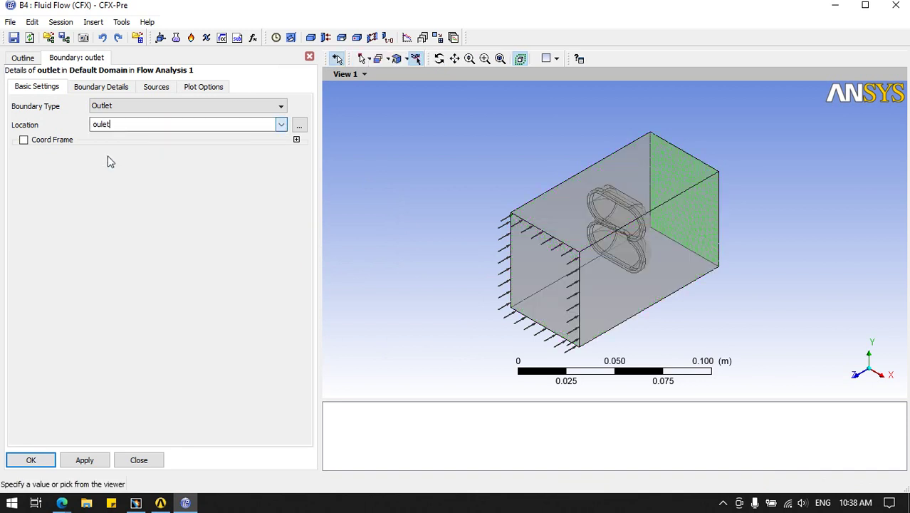
{"action": "left_click", "coordinate": [42, 464]}
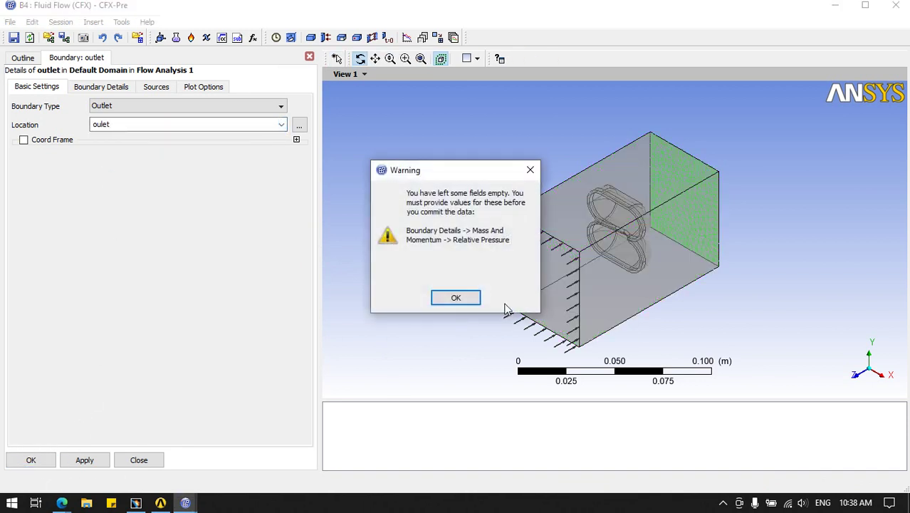
{"action": "left_click", "coordinate": [456, 297]}
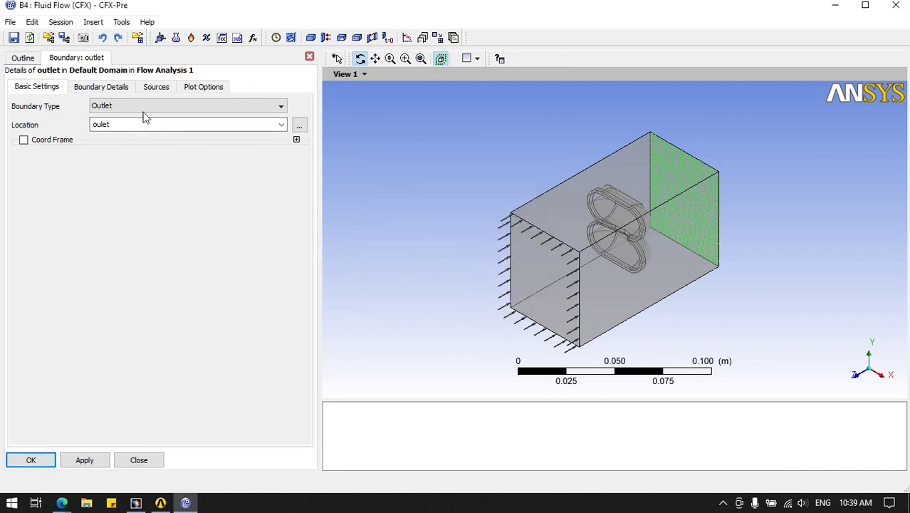
Set the outlet's mass and momentum option to Static Pressure with a relative pressure of 0 Pa, and accept the boundary
{"action": "left_click", "coordinate": [100, 87]}
{"action": "left_click", "coordinate": [116, 153]}
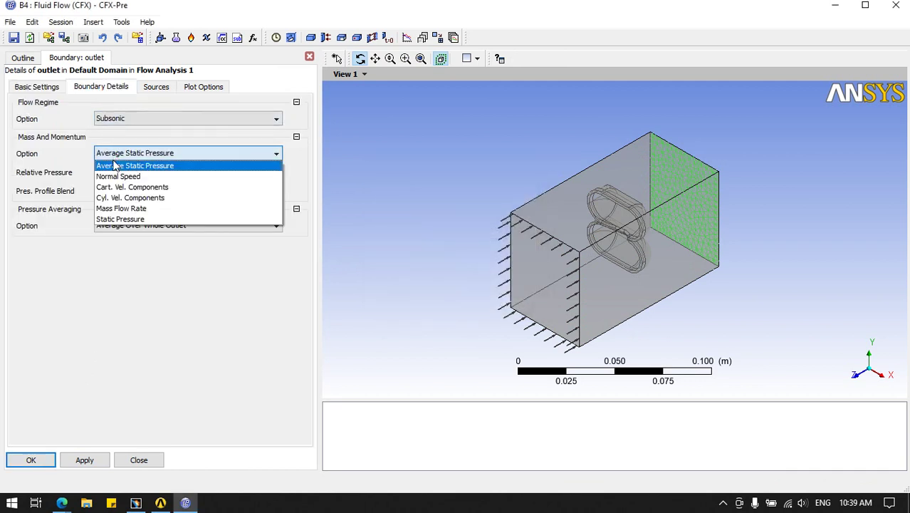
{"action": "left_click", "coordinate": [117, 219]}
{"action": "left_click", "coordinate": [118, 170]}
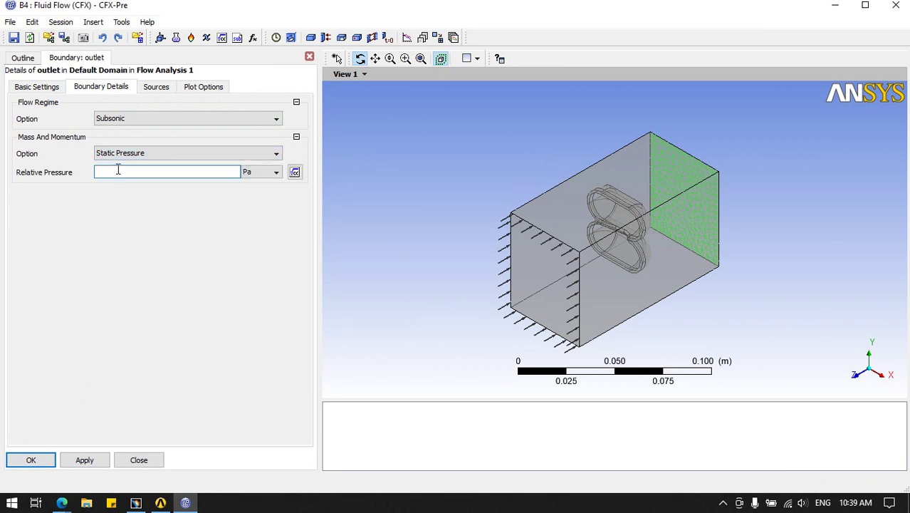
{"action": "type", "text": "0"}
{"action": "left_click", "coordinate": [30, 460]}
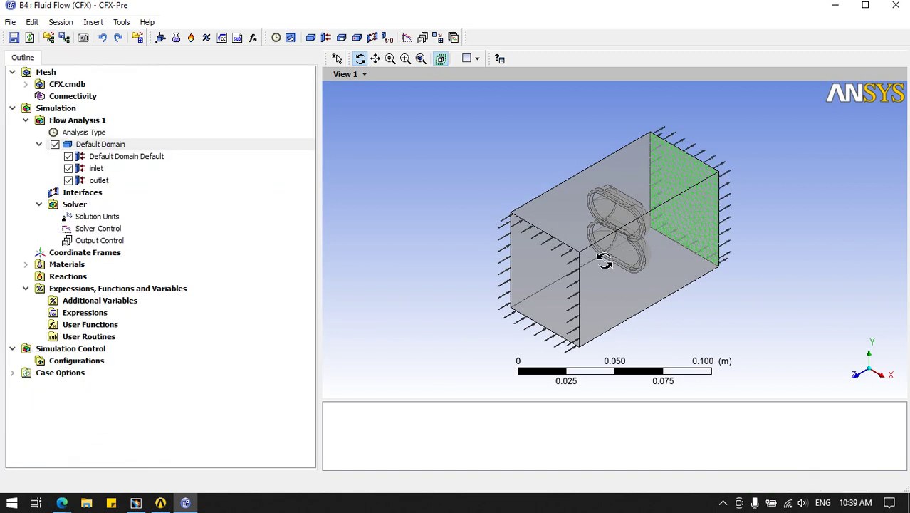
Add a Wall boundary named "bucket" to the Default Domain, located on the bucket region
{"action": "right_click", "coordinate": [87, 146]}
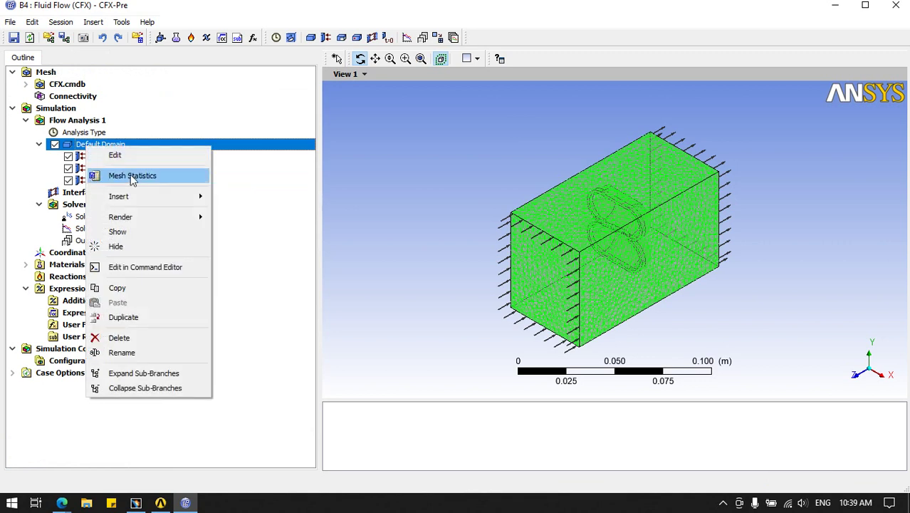
{"action": "mouse_move", "coordinate": [135, 200]}
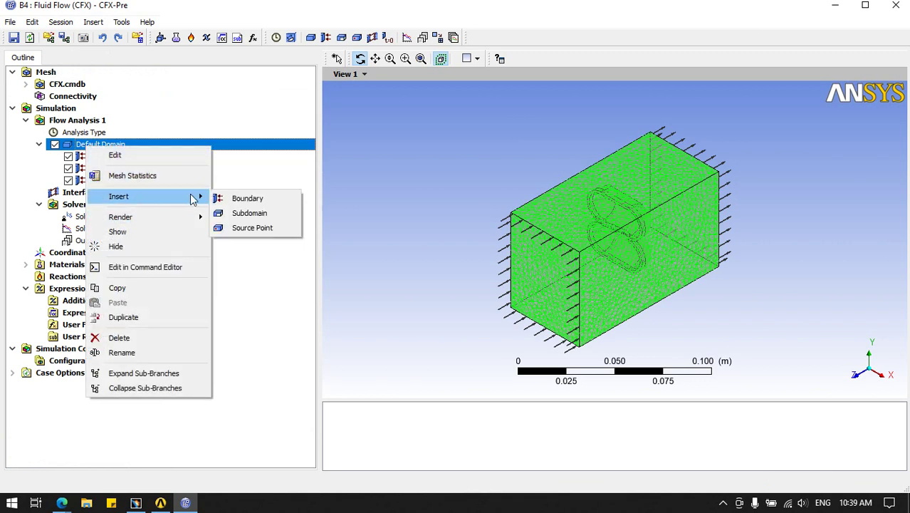
{"action": "left_click", "coordinate": [233, 203]}
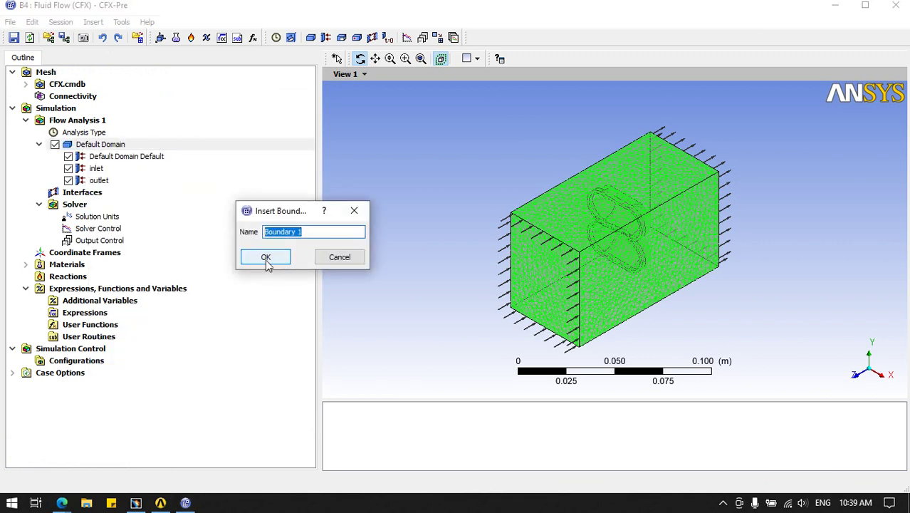
{"action": "type", "text": "bucket"}
{"action": "left_click", "coordinate": [266, 257]}
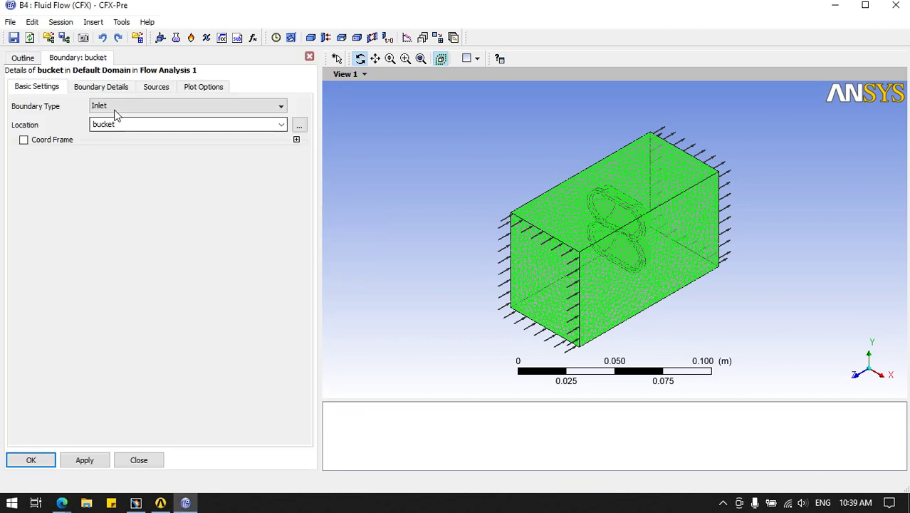
{"action": "left_click", "coordinate": [114, 108]}
{"action": "left_click", "coordinate": [98, 151]}
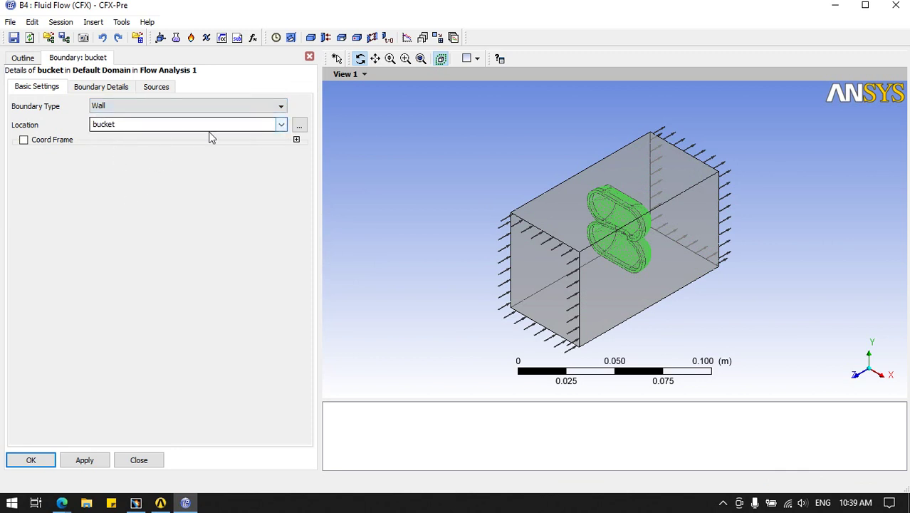
{"action": "left_click", "coordinate": [39, 459]}
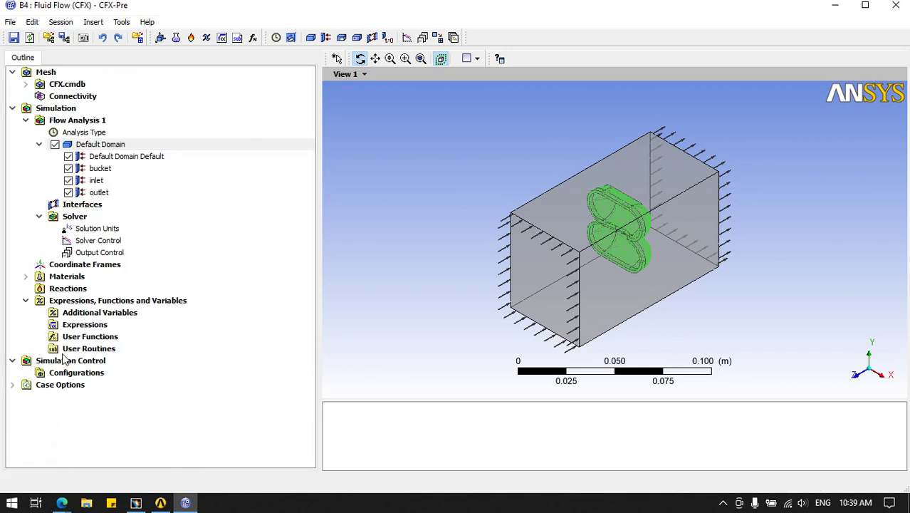
Open the Water material, accept its Pure Substance liquid settings, and close the CFX setup window
{"action": "left_click", "coordinate": [67, 278]}
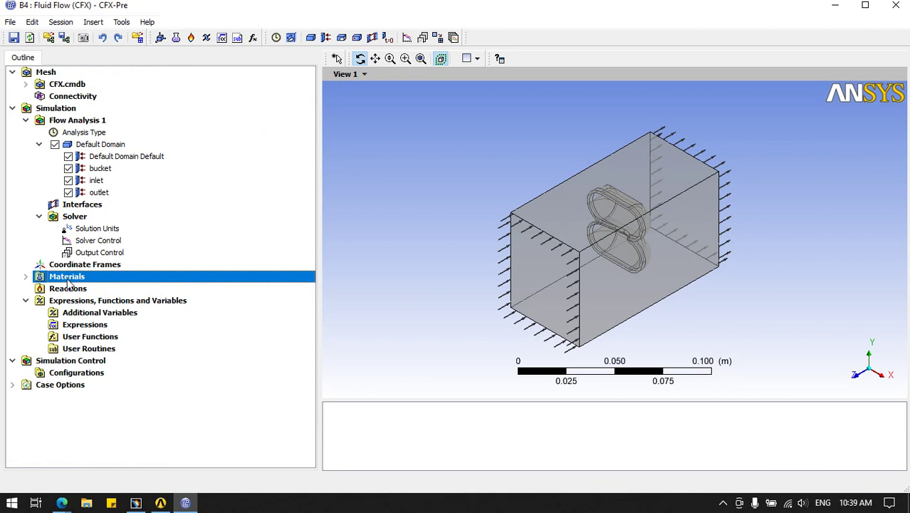
{"action": "left_click", "coordinate": [26, 276]}
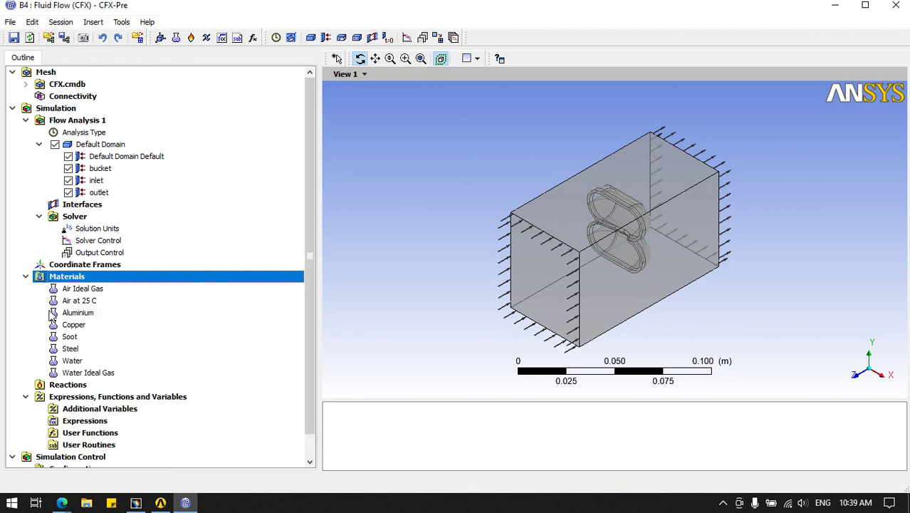
{"action": "double_click", "coordinate": [73, 362]}
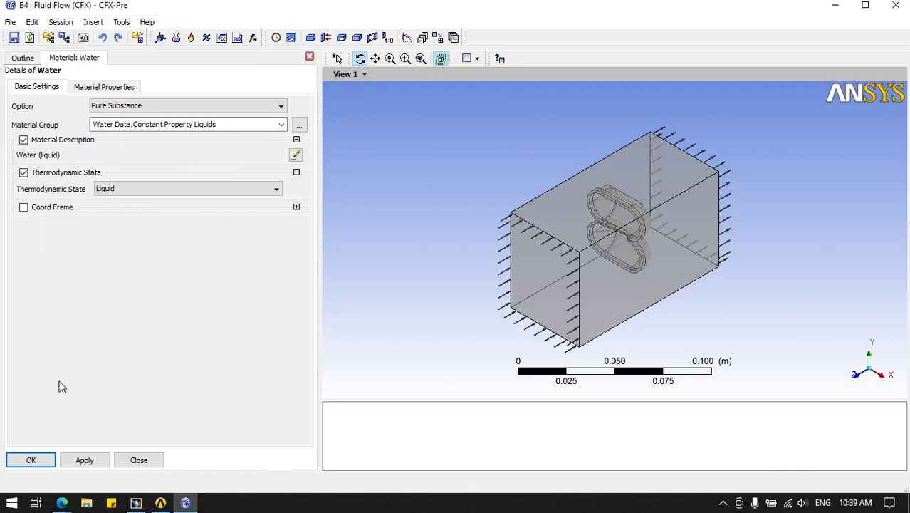
{"action": "left_click", "coordinate": [44, 460]}
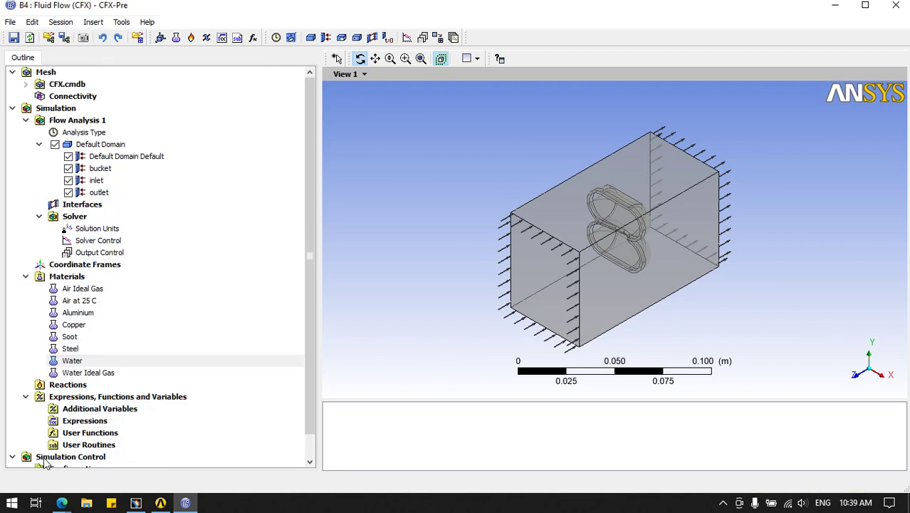
{"action": "left_click", "coordinate": [896, 8]}
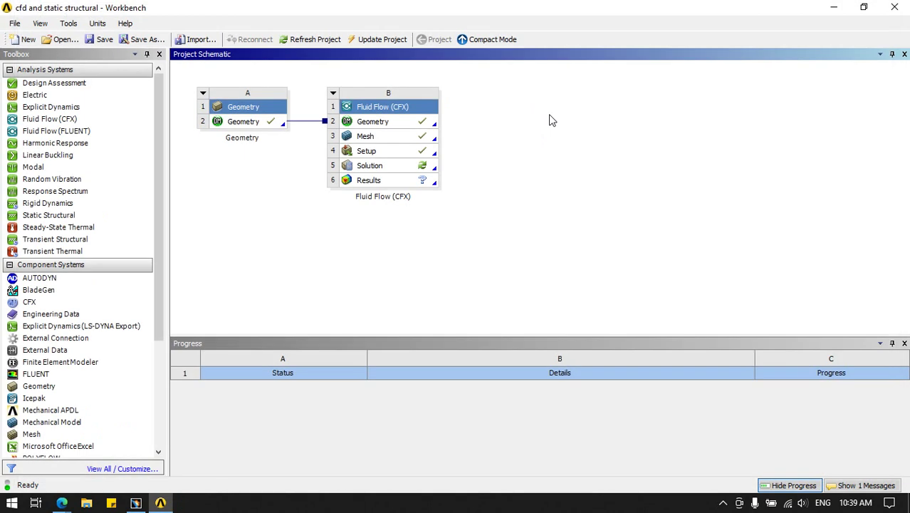
Open the solution of the Fluid Flow (CFX) system and start a Serial run with Double Precision enabled
{"action": "double_click", "coordinate": [401, 165]}
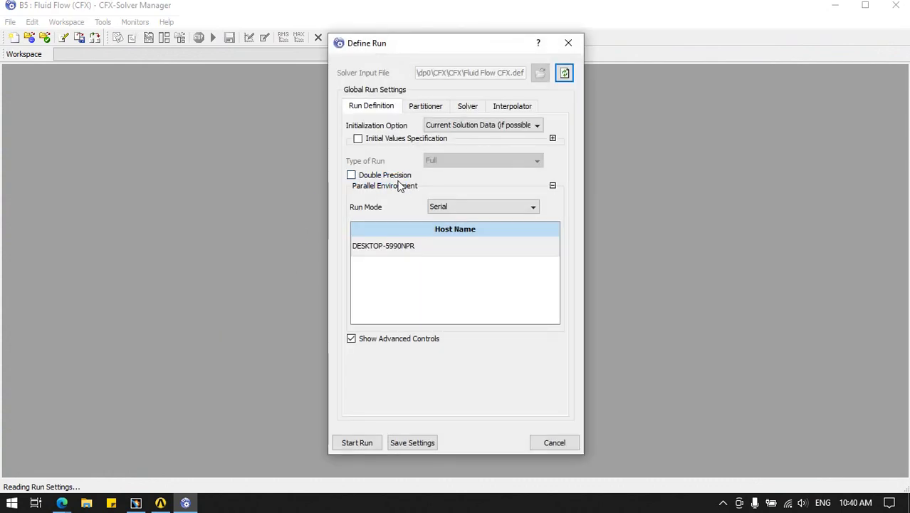
{"action": "left_click", "coordinate": [351, 175]}
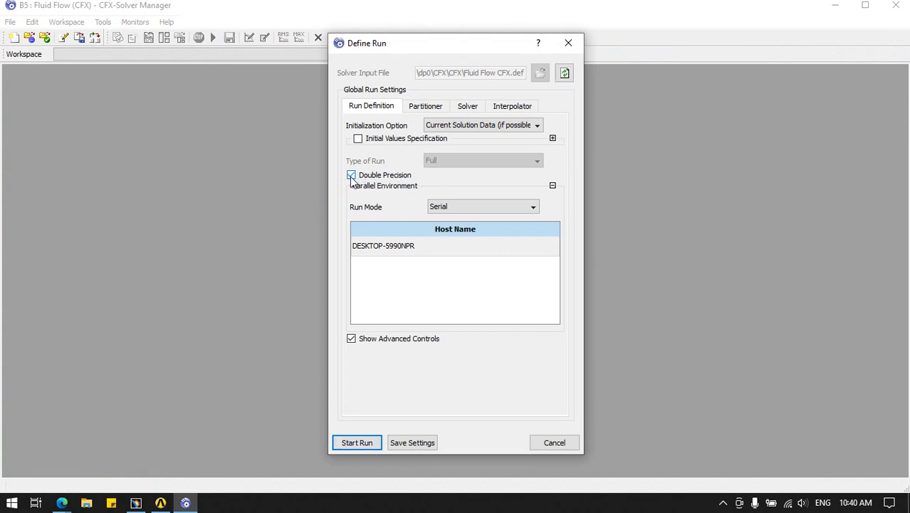
{"action": "left_click", "coordinate": [436, 205]}
{"action": "left_click", "coordinate": [398, 212]}
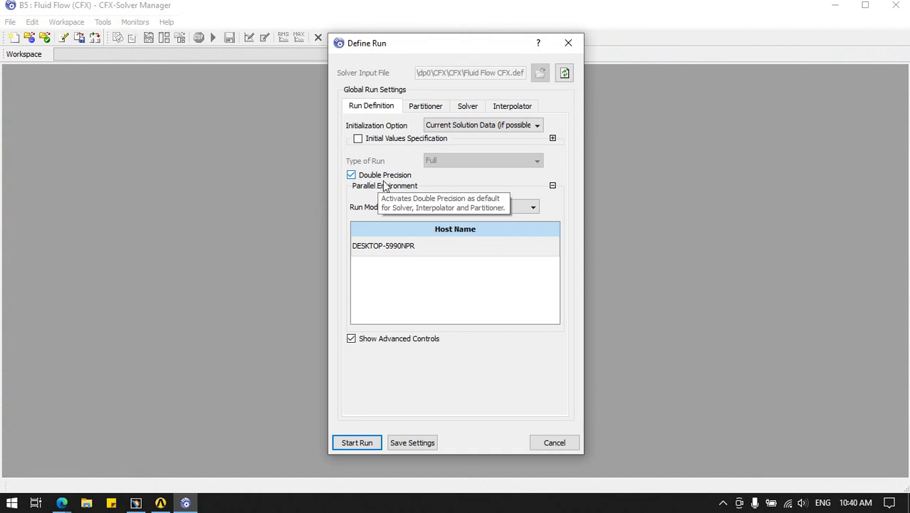
{"action": "left_click", "coordinate": [360, 443]}
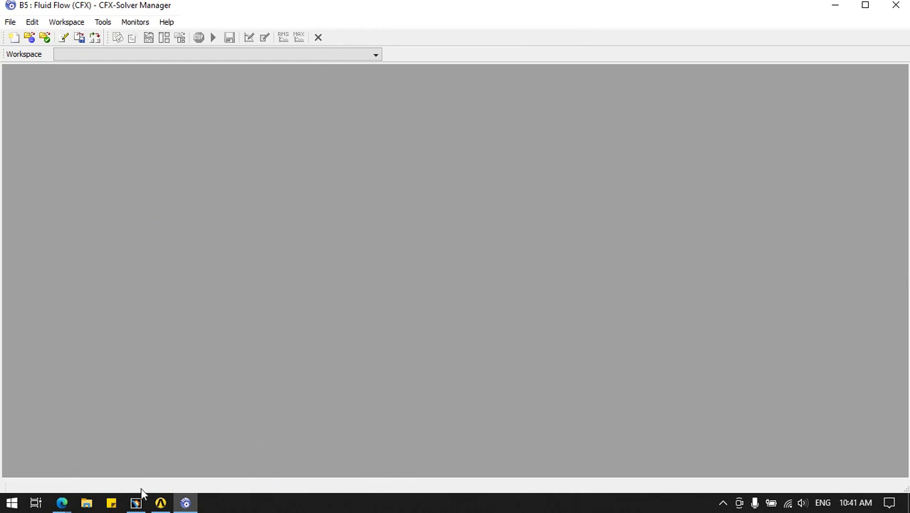
Check the solution status in Workbench, return to CFX-Solver Manager, and acknowledge the user ID notice
{"action": "left_click", "coordinate": [160, 503]}
{"action": "mouse_move", "coordinate": [185, 504]}
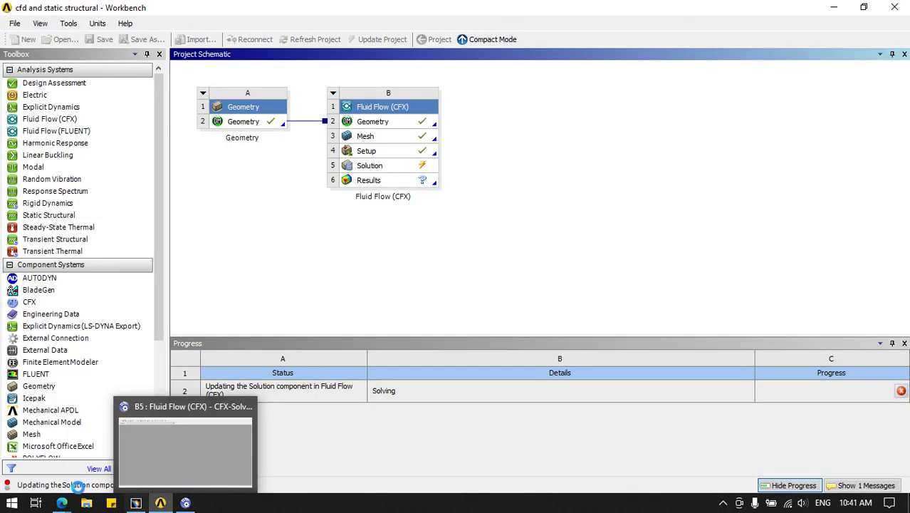
{"action": "left_click", "coordinate": [185, 503]}
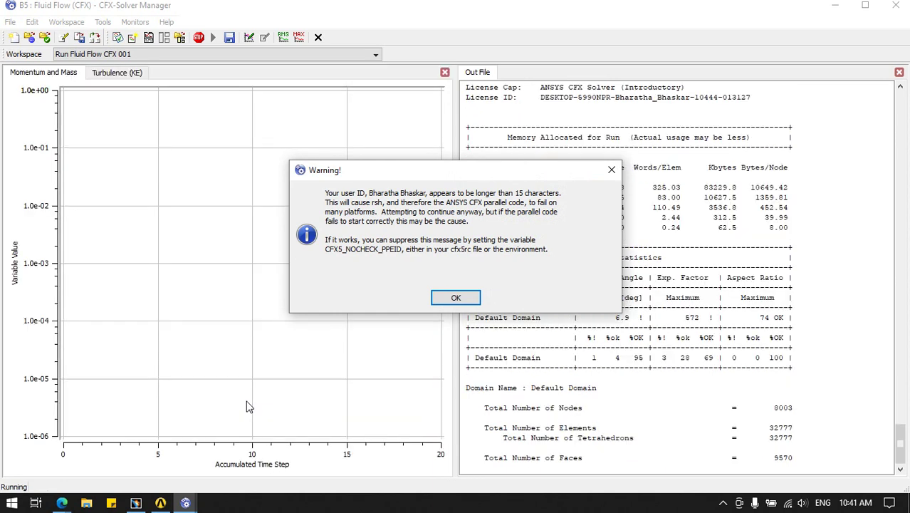
{"action": "left_click", "coordinate": [454, 298]}
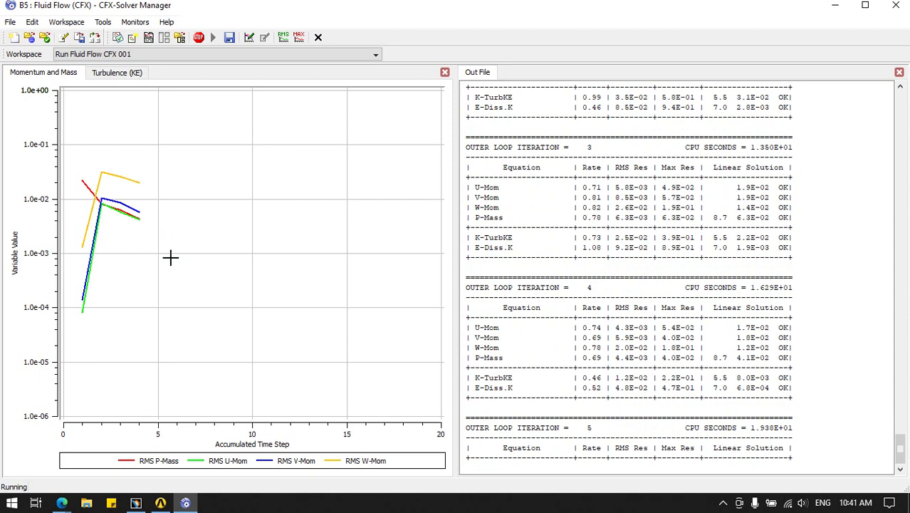
Let the solver run finish, acknowledge its completion, and close CFX-Solver Manager
{"action": "left_click", "coordinate": [722, 503]}
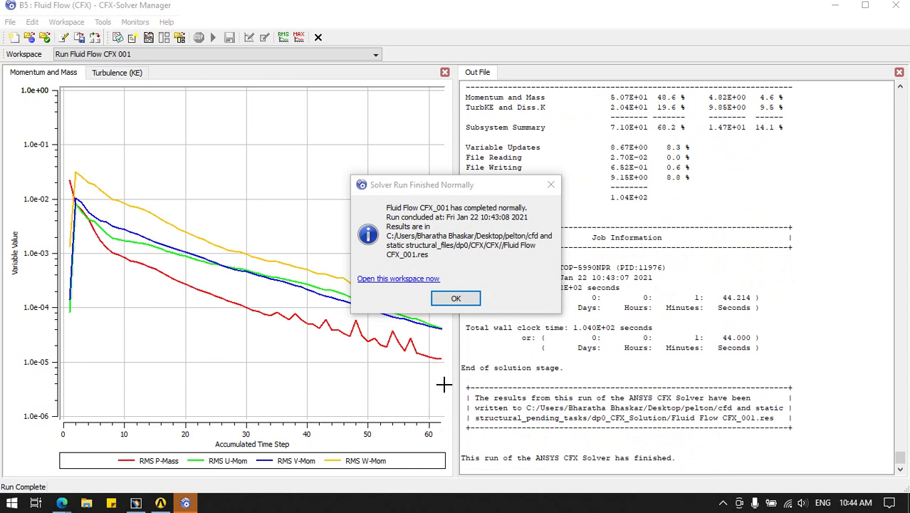
{"action": "left_click", "coordinate": [455, 299]}
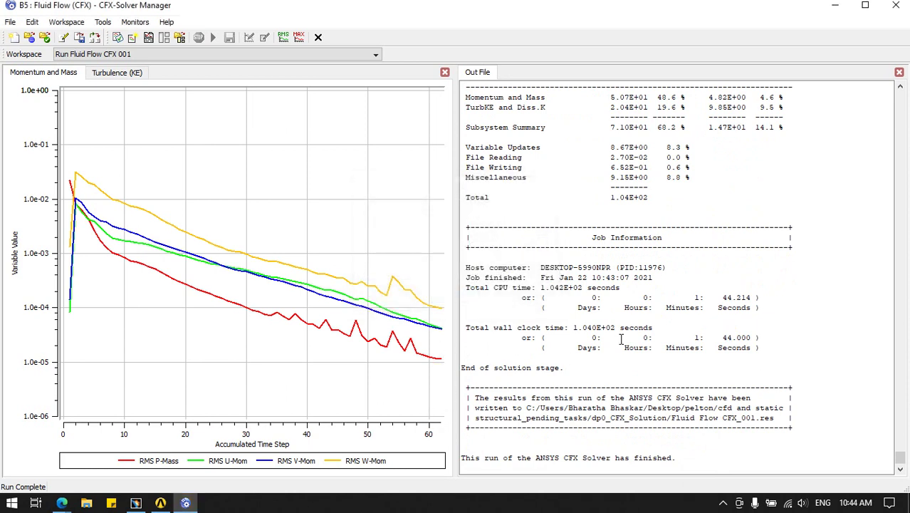
{"action": "left_click", "coordinate": [898, 7]}
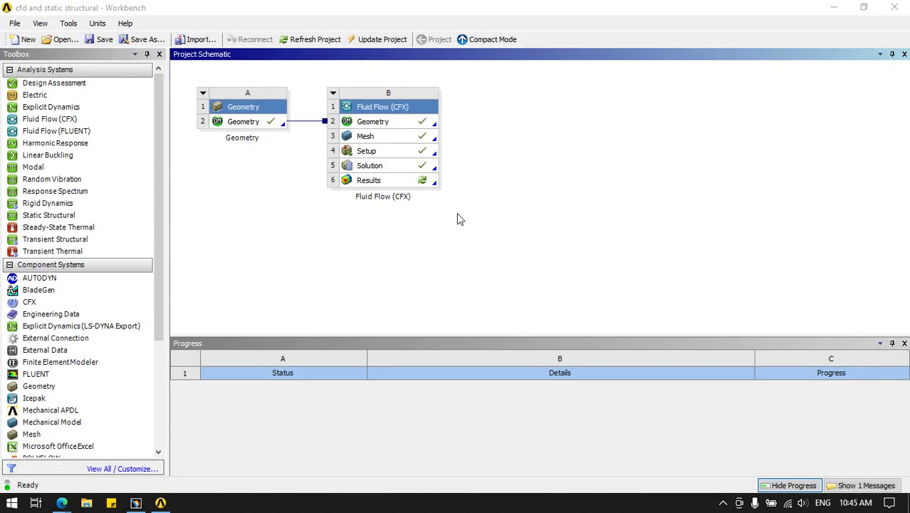
Open the results of the Fluid Flow (CFX) system and show the bucket boundary in the 3D view
{"action": "double_click", "coordinate": [409, 181]}
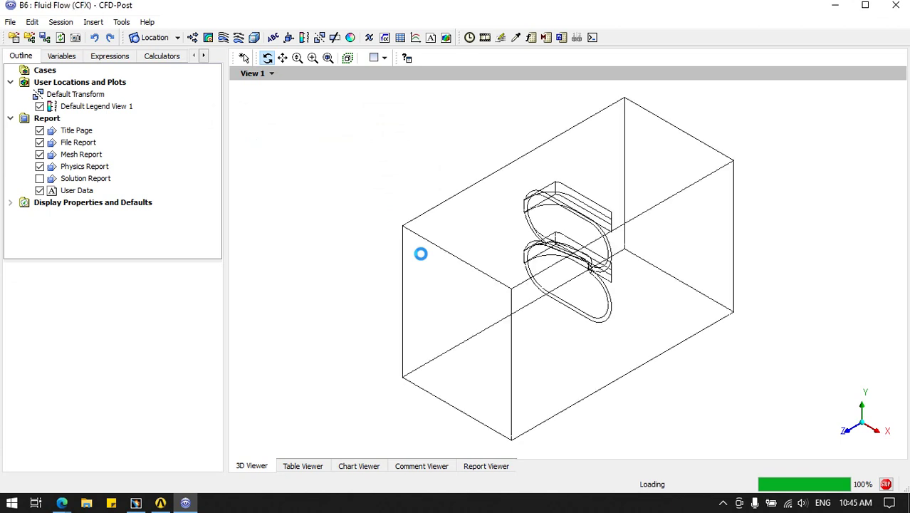
{"action": "left_click_drag", "start_coordinate": [541, 301], "coordinate": [803, 235]}
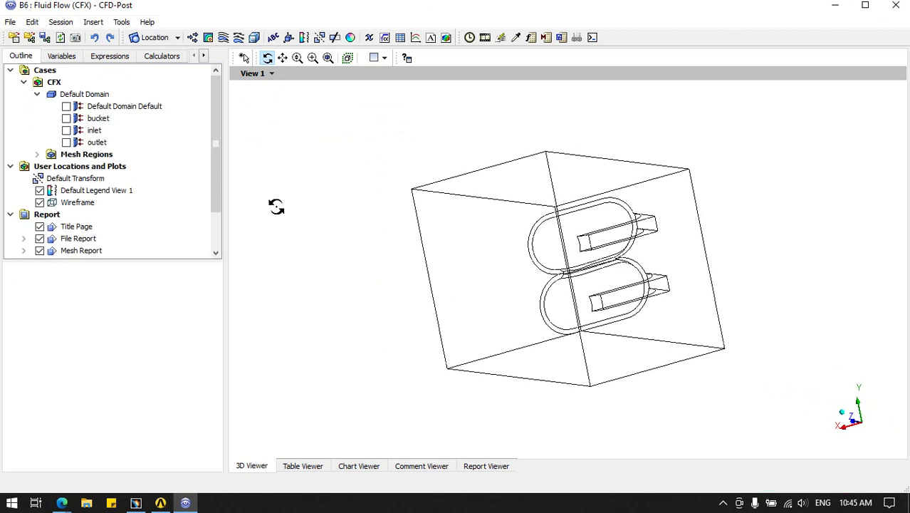
{"action": "left_click", "coordinate": [66, 118]}
{"action": "left_click_drag", "start_coordinate": [434, 270], "coordinate": [498, 297]}
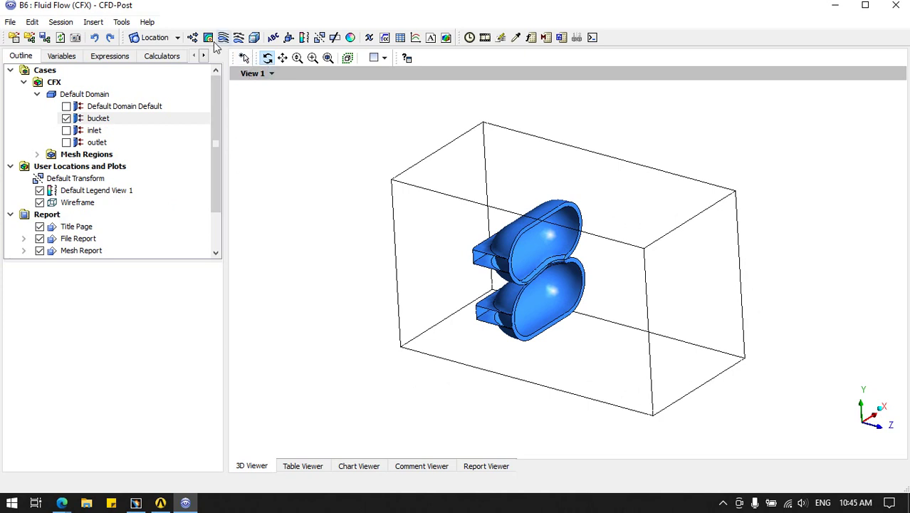
Insert a plane named Plane 1 across all domains and define it with the YZ Plane method
{"action": "left_click", "coordinate": [166, 39]}
{"action": "left_click", "coordinate": [158, 99]}
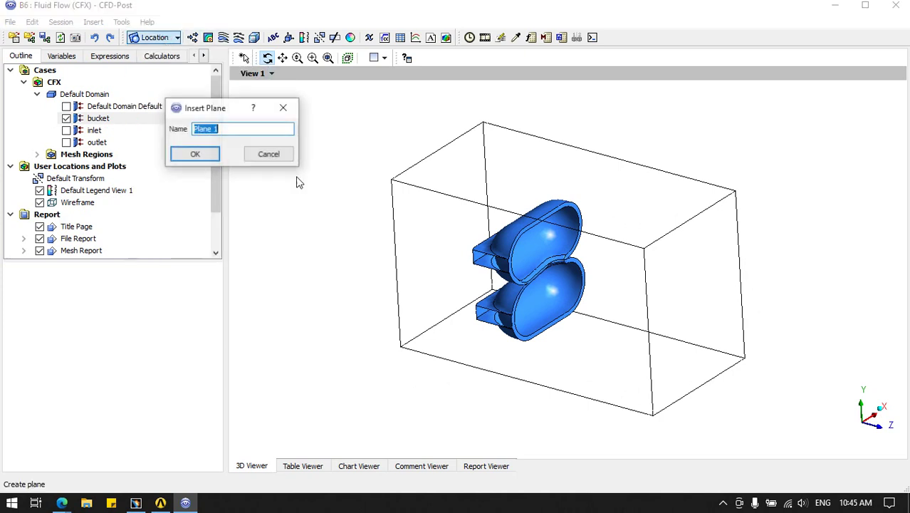
{"action": "left_click", "coordinate": [214, 154]}
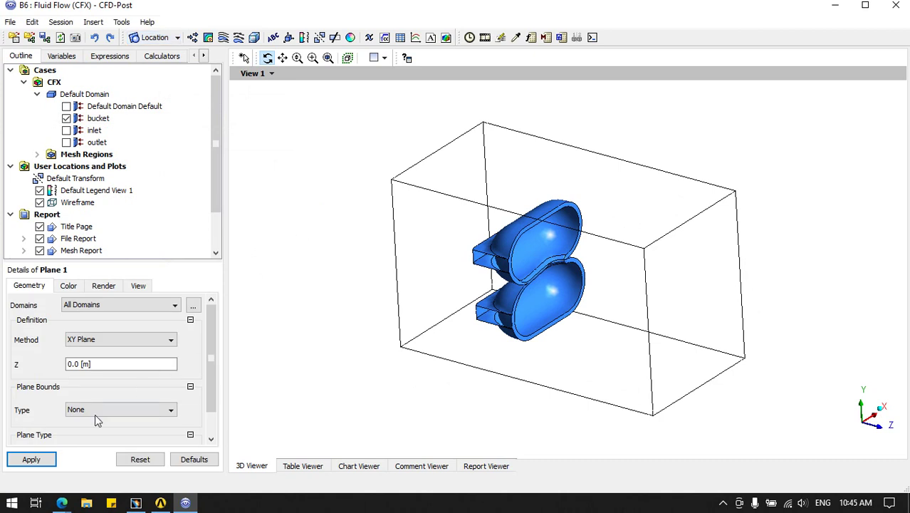
{"action": "left_click", "coordinate": [31, 460]}
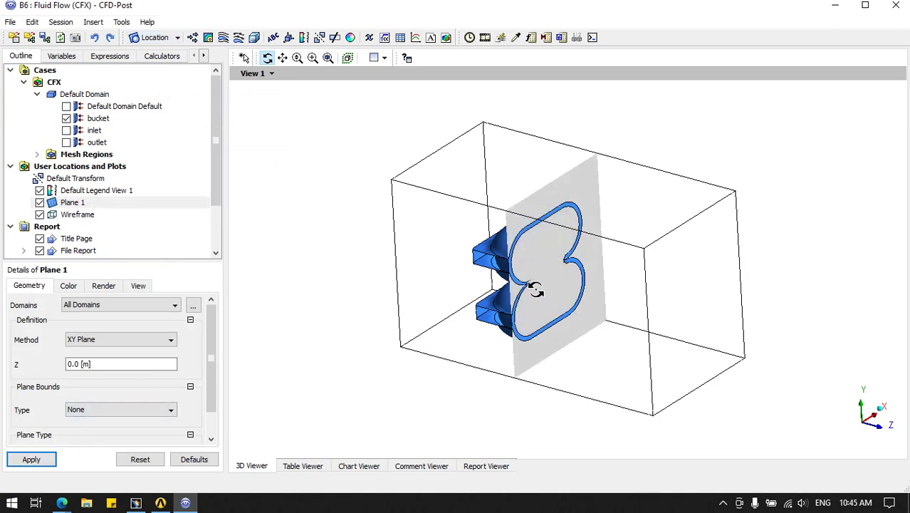
{"action": "left_click", "coordinate": [114, 339]}
{"action": "left_click", "coordinate": [103, 359]}
{"action": "left_click", "coordinate": [32, 459]}
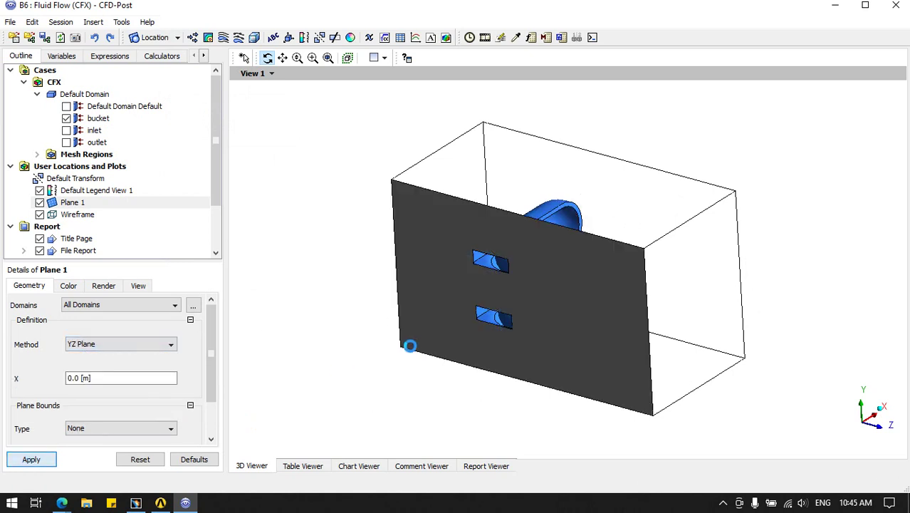
{"action": "left_click_drag", "start_coordinate": [539, 309], "coordinate": [481, 303]}
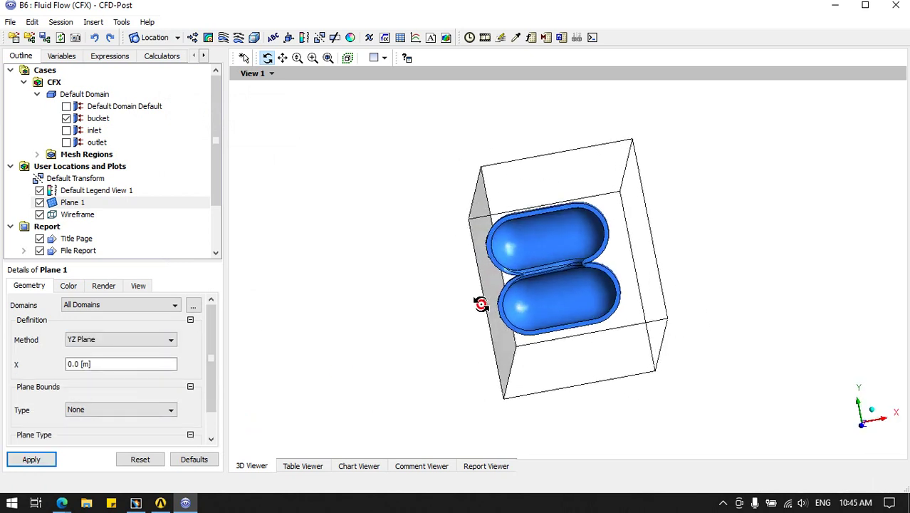
Offset Plane 1 to X = 20 mm, apply it, and hide the plane in the 3D view
{"action": "left_click", "coordinate": [117, 365]}
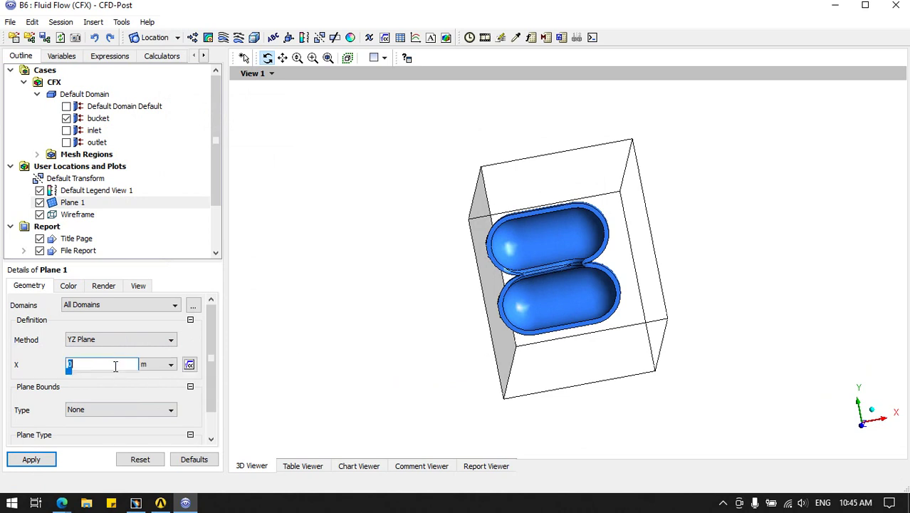
{"action": "left_click", "coordinate": [154, 366]}
{"action": "left_click", "coordinate": [158, 420]}
{"action": "left_click", "coordinate": [97, 366]}
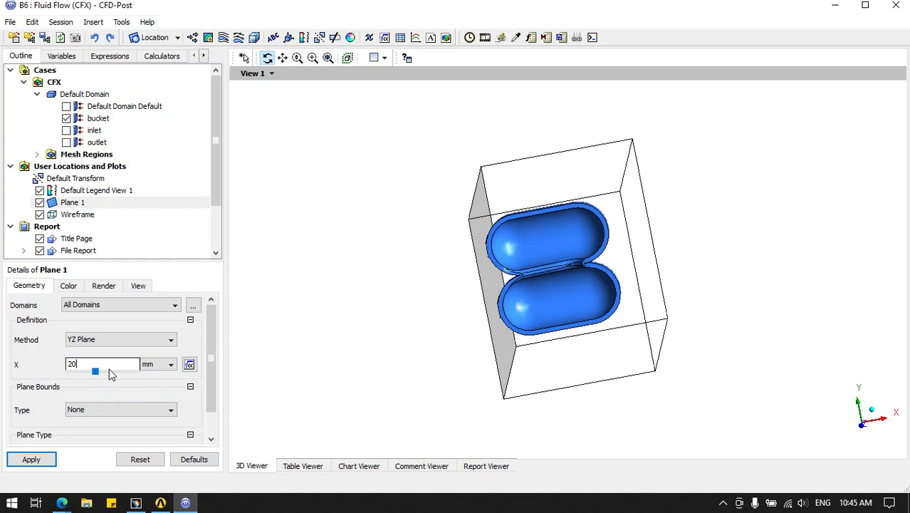
{"action": "left_click", "coordinate": [30, 459]}
{"action": "left_click_drag", "start_coordinate": [338, 360], "coordinate": [389, 372]}
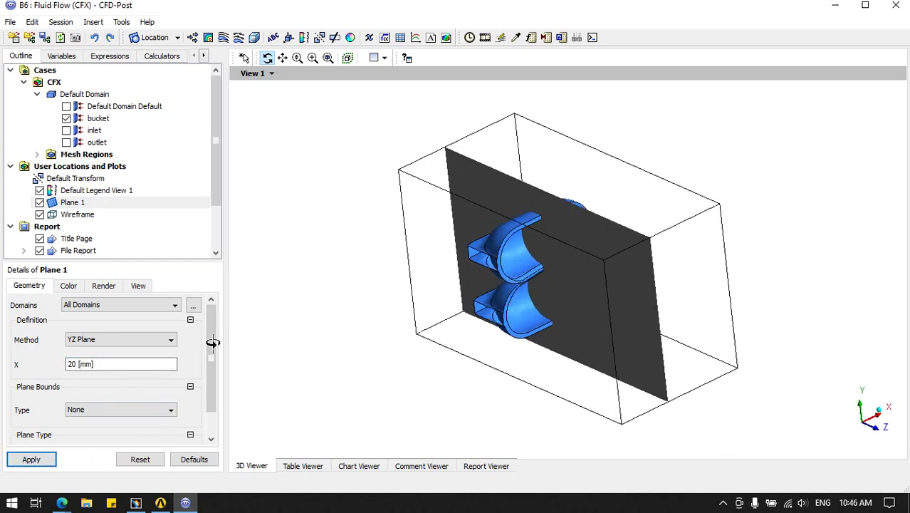
{"action": "left_click", "coordinate": [40, 203]}
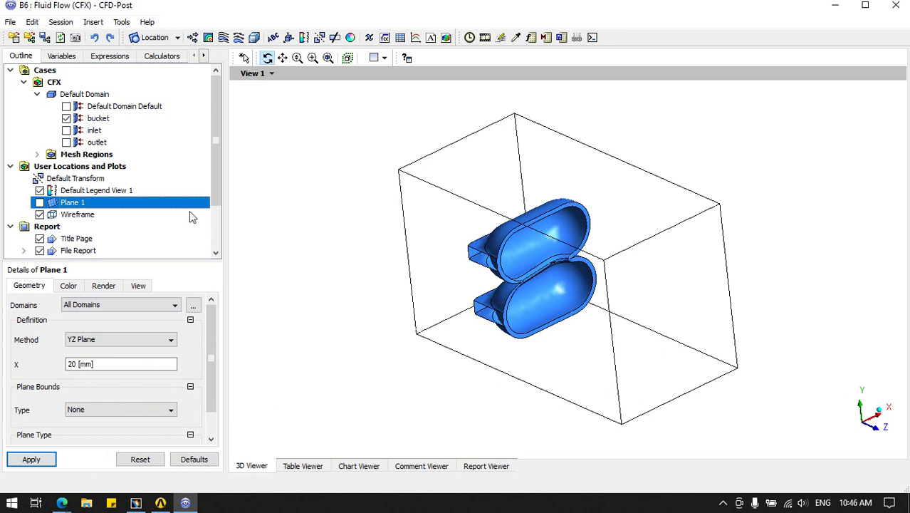
Insert a contour named Contour 1 showing Velocity on Plane 1 with a Local range
{"action": "left_click", "coordinate": [208, 38]}
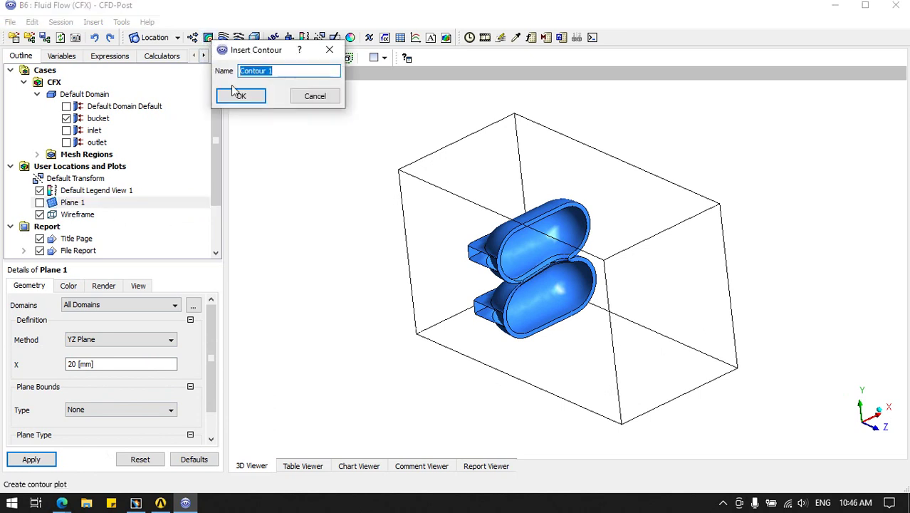
{"action": "left_click", "coordinate": [239, 94]}
{"action": "left_click", "coordinate": [77, 346]}
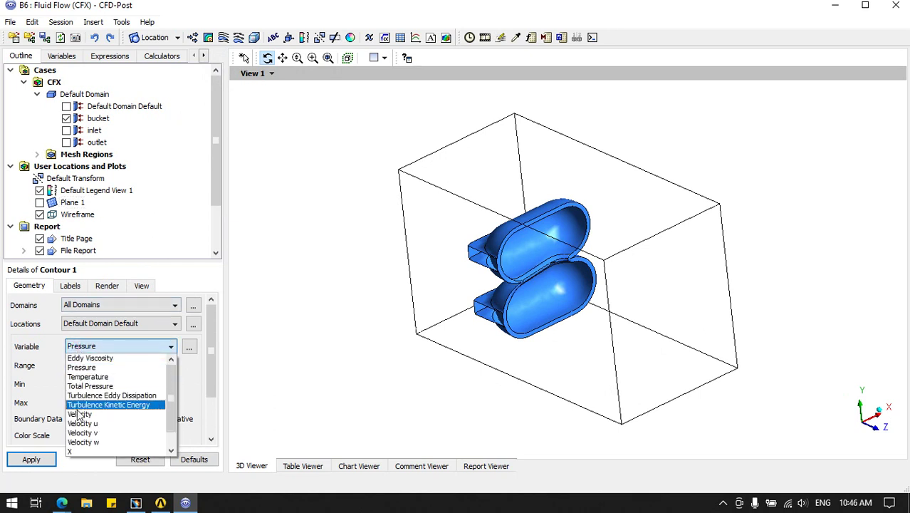
{"action": "left_click", "coordinate": [79, 414]}
{"action": "left_click", "coordinate": [89, 365]}
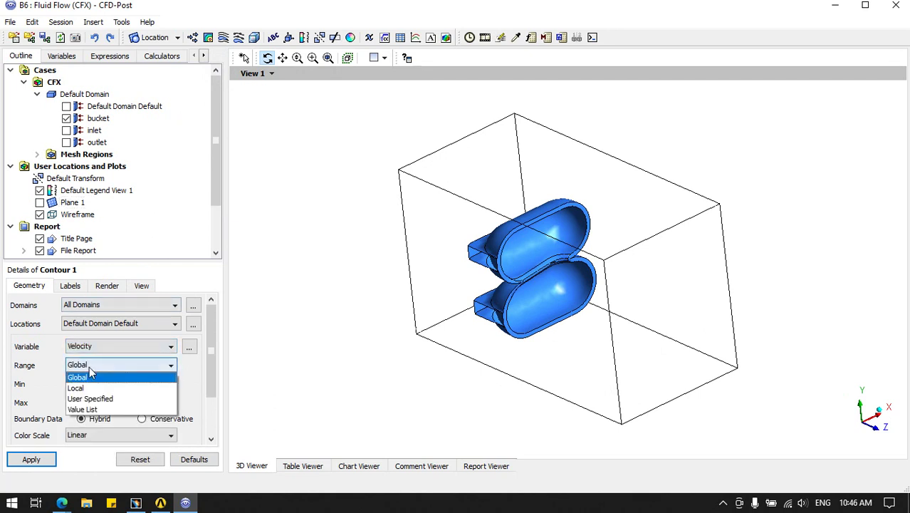
{"action": "left_click", "coordinate": [88, 388]}
{"action": "left_click", "coordinate": [114, 323]}
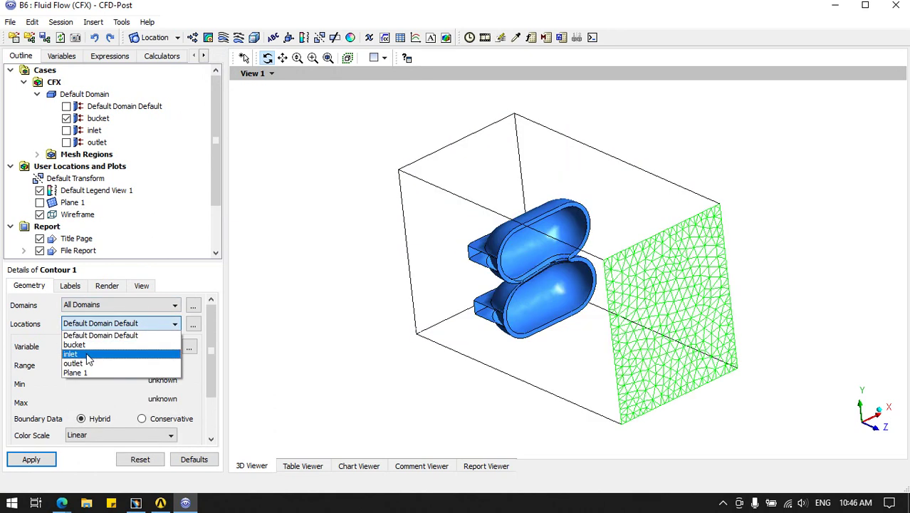
{"action": "left_click", "coordinate": [84, 373]}
{"action": "left_click", "coordinate": [28, 461]}
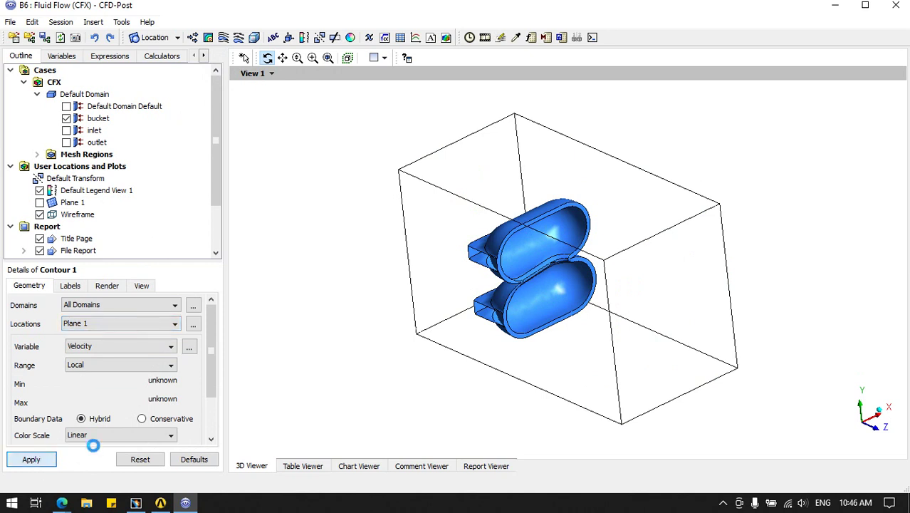
{"action": "left_click_drag", "start_coordinate": [471, 341], "coordinate": [501, 320]}
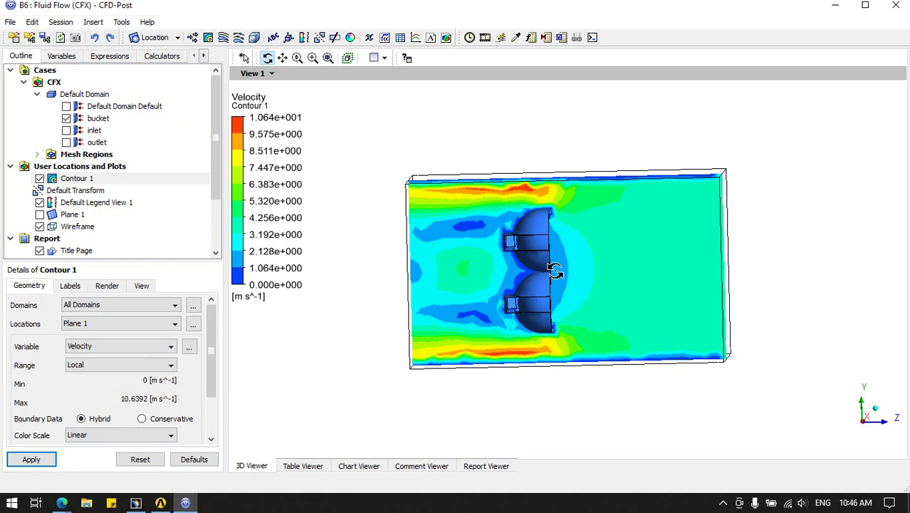
{"action": "left_click_drag", "start_coordinate": [548, 266], "coordinate": [517, 286]}
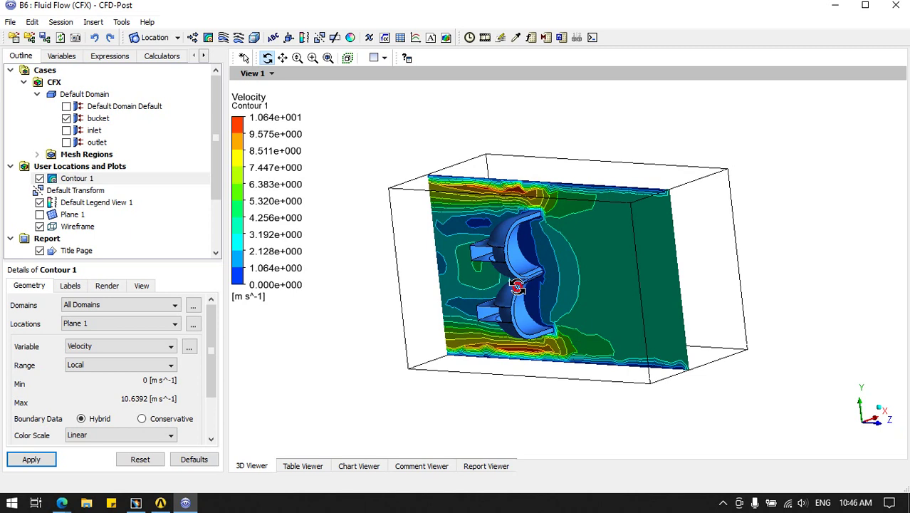
Hide Contour 1 and insert a second contour showing Velocity on the bucket with a Local range
{"action": "left_click", "coordinate": [40, 179]}
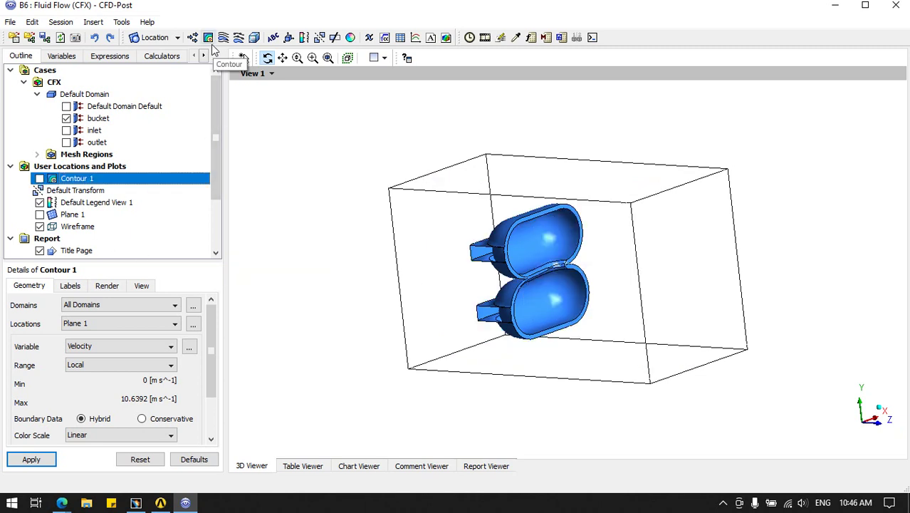
{"action": "left_click", "coordinate": [208, 37]}
{"action": "left_click", "coordinate": [229, 100]}
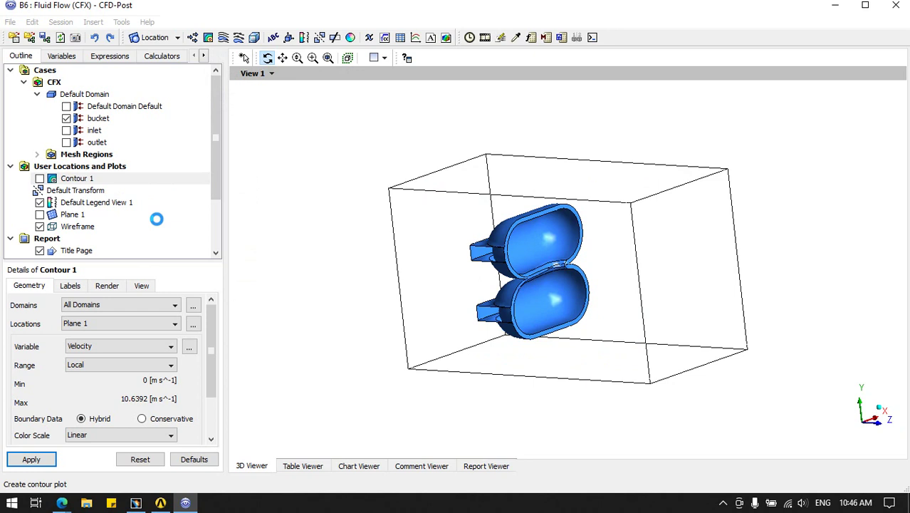
{"action": "left_click", "coordinate": [83, 347]}
{"action": "left_click", "coordinate": [81, 416]}
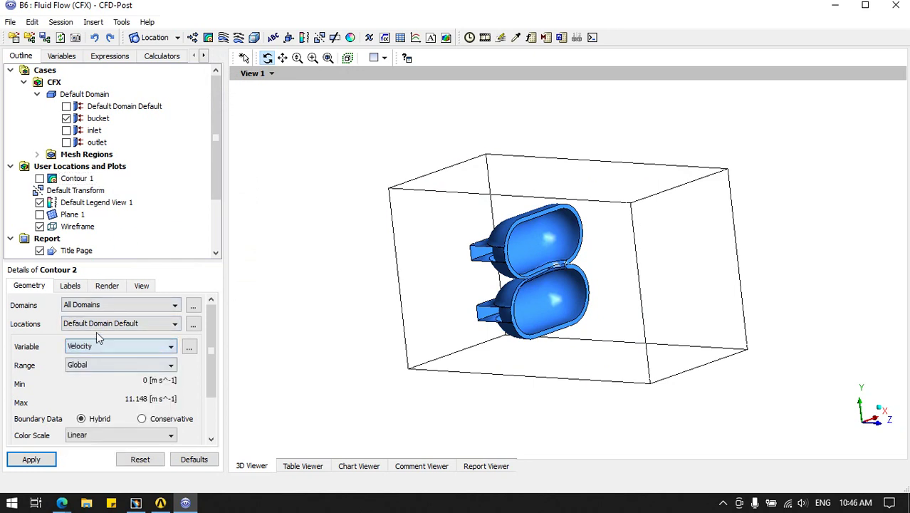
{"action": "left_click", "coordinate": [96, 324]}
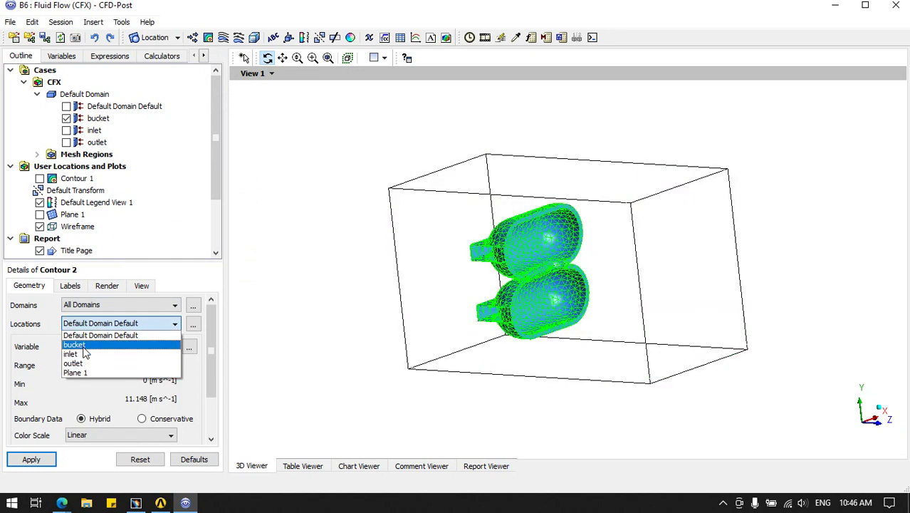
{"action": "left_click", "coordinate": [74, 345]}
{"action": "left_click", "coordinate": [87, 365]}
{"action": "left_click", "coordinate": [81, 385]}
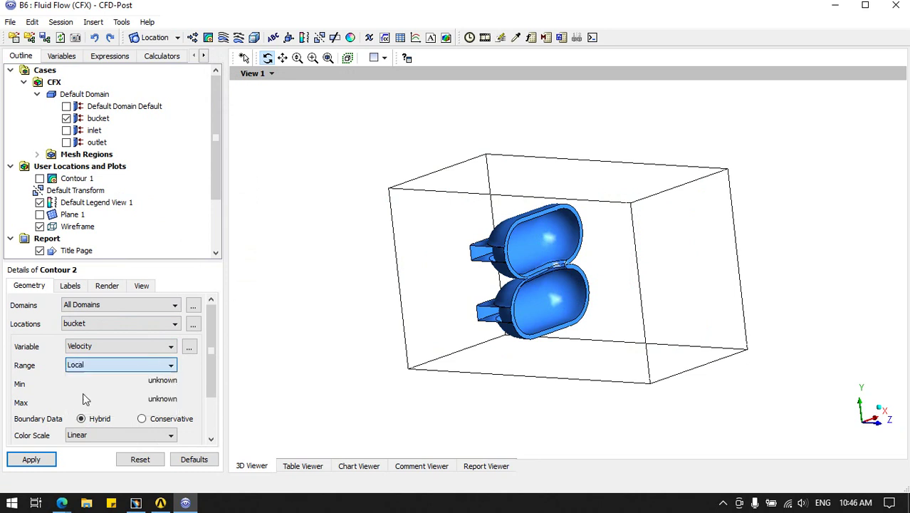
{"action": "left_click", "coordinate": [32, 460]}
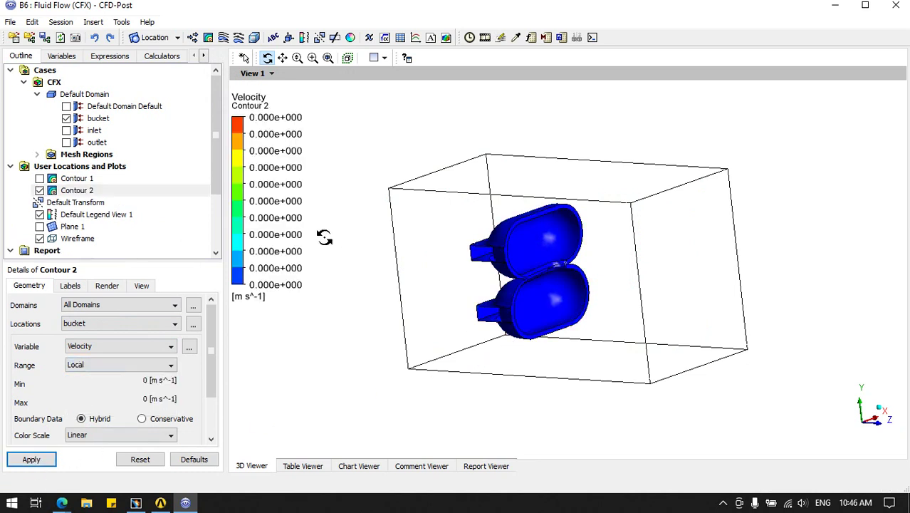
{"action": "mouse_move", "coordinate": [473, 288]}
{"action": "left_mouse_down"}
{"action": "mouse_move", "coordinate": [528, 301]}
{"action": "mouse_move", "coordinate": [484, 297]}
{"action": "mouse_move", "coordinate": [505, 301]}
{"action": "mouse_move", "coordinate": [502, 282]}
{"action": "mouse_move", "coordinate": [490, 293]}
{"action": "left_mouse_up"}
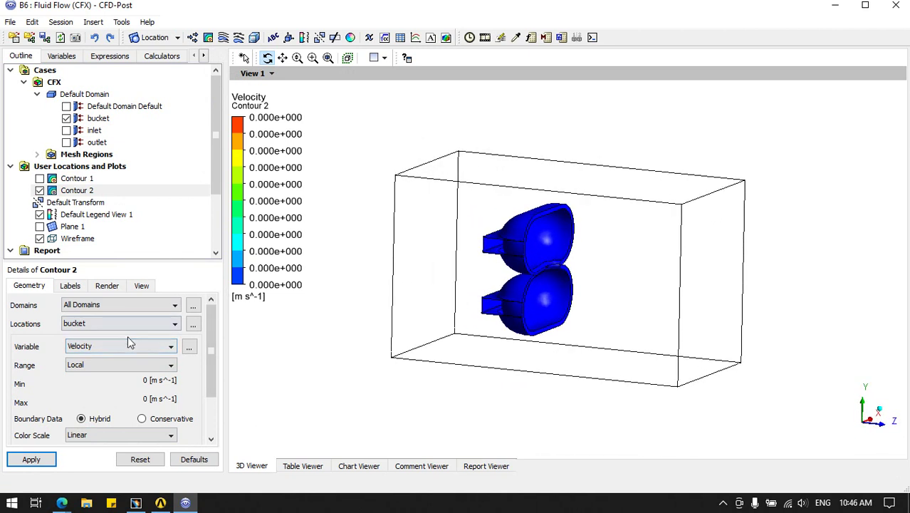
Switch the bucket contour's variable to Pressure, inspect the plot, and hide the contour
{"action": "left_click", "coordinate": [105, 346]}
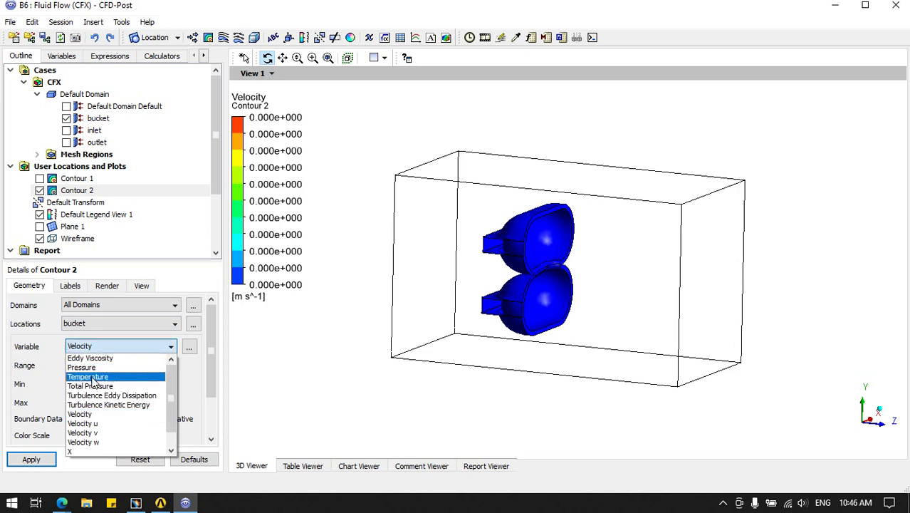
{"action": "left_click", "coordinate": [81, 366]}
{"action": "left_click", "coordinate": [31, 459]}
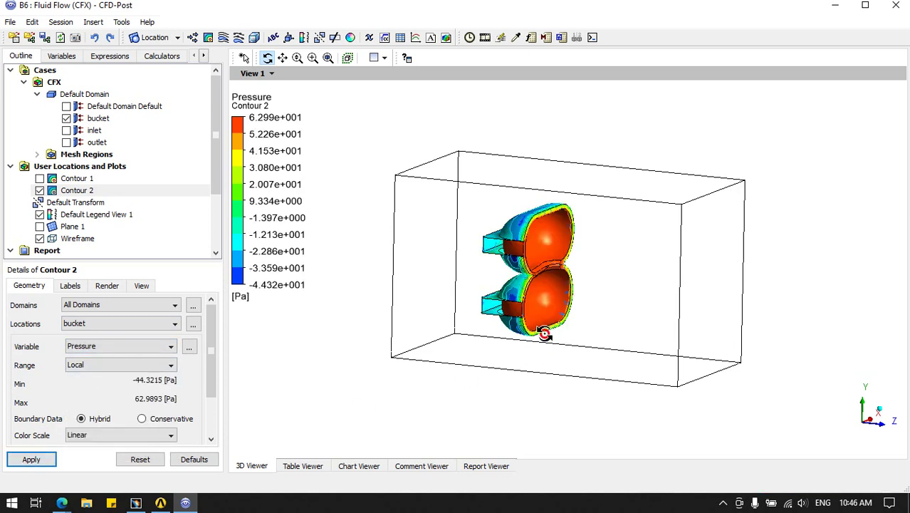
{"action": "left_click_drag", "start_coordinate": [542, 337], "coordinate": [555, 353]}
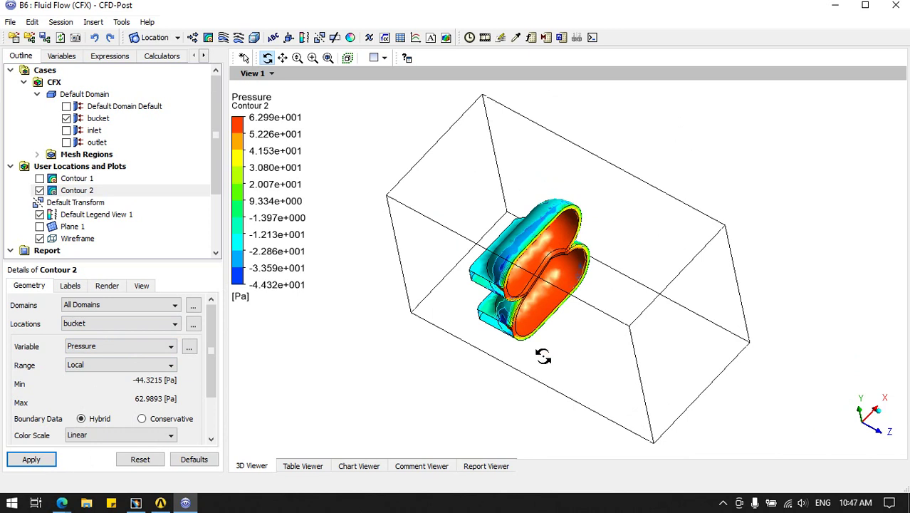
{"action": "left_click", "coordinate": [39, 190]}
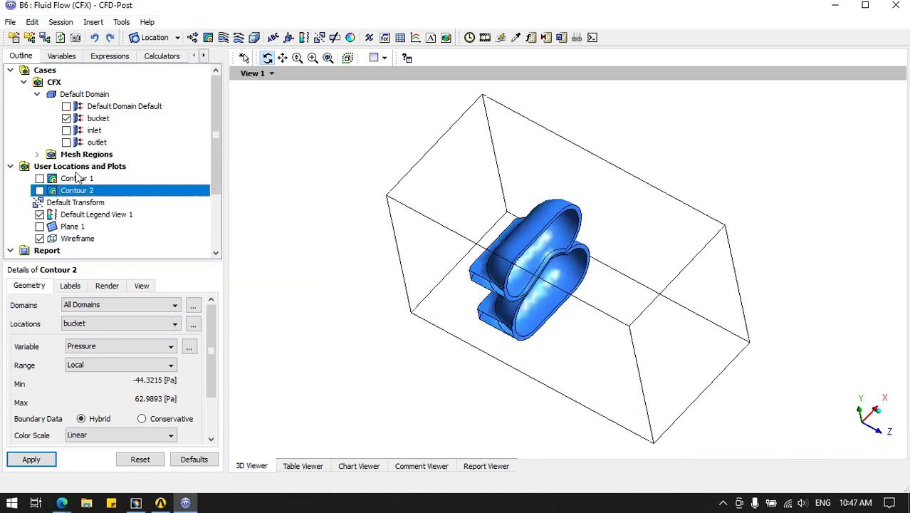
Create a new expression named force
{"action": "left_click", "coordinate": [110, 56]}
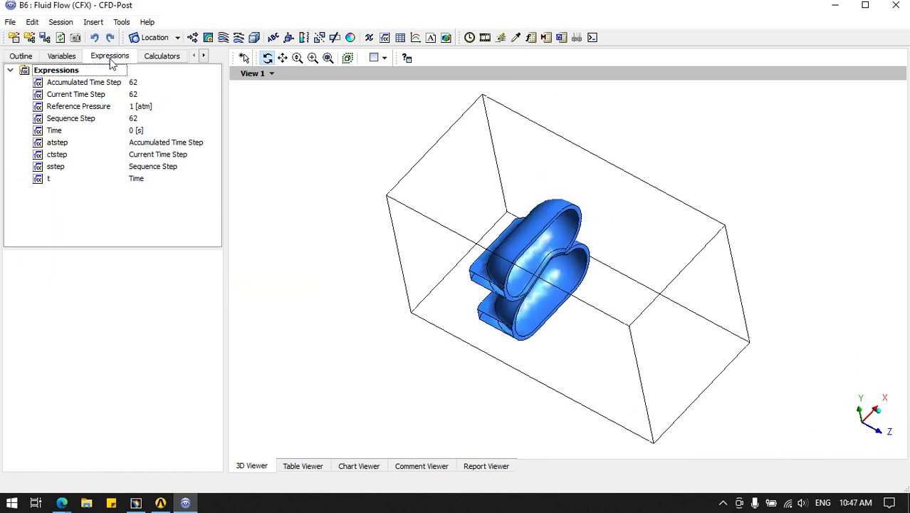
{"action": "right_click", "coordinate": [57, 74]}
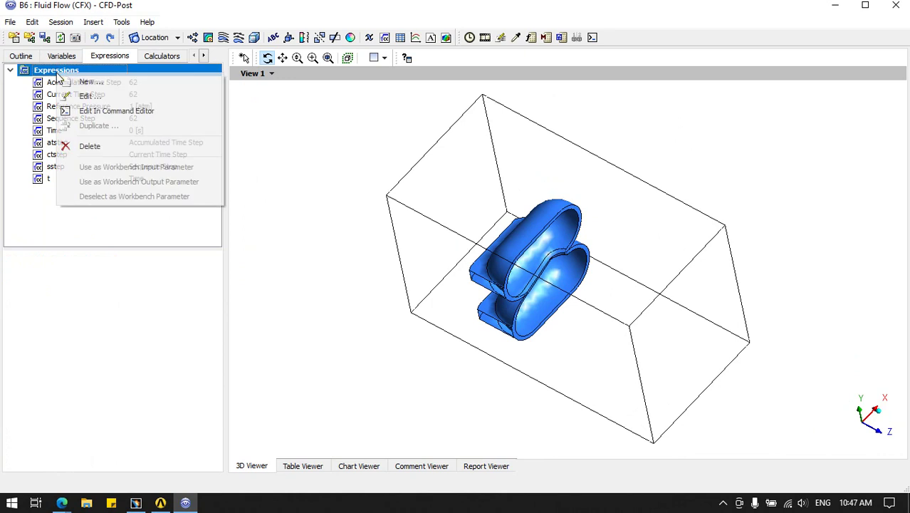
{"action": "left_click", "coordinate": [92, 83]}
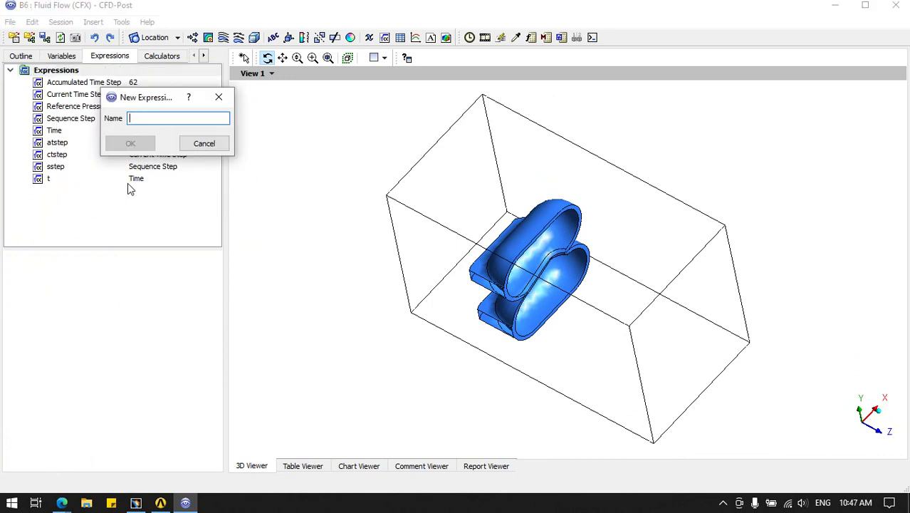
{"action": "type", "text": "force"}
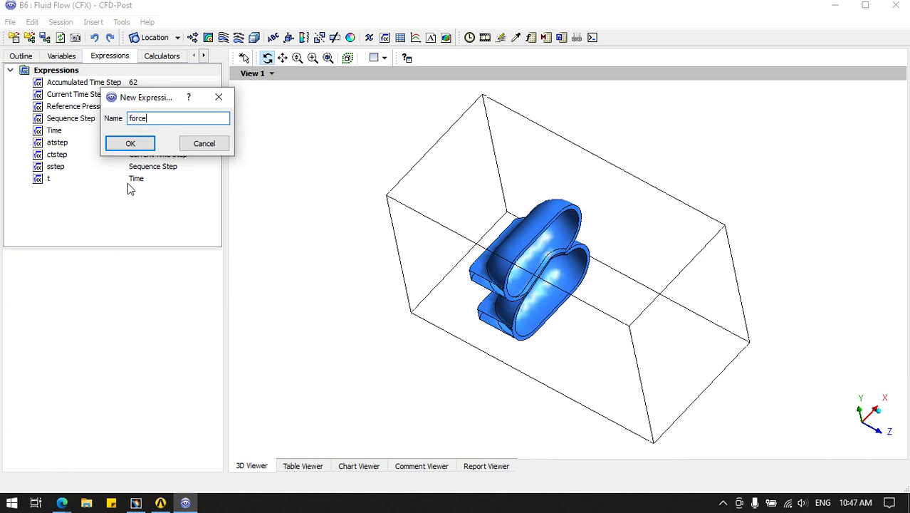
{"action": "left_click", "coordinate": [132, 143]}
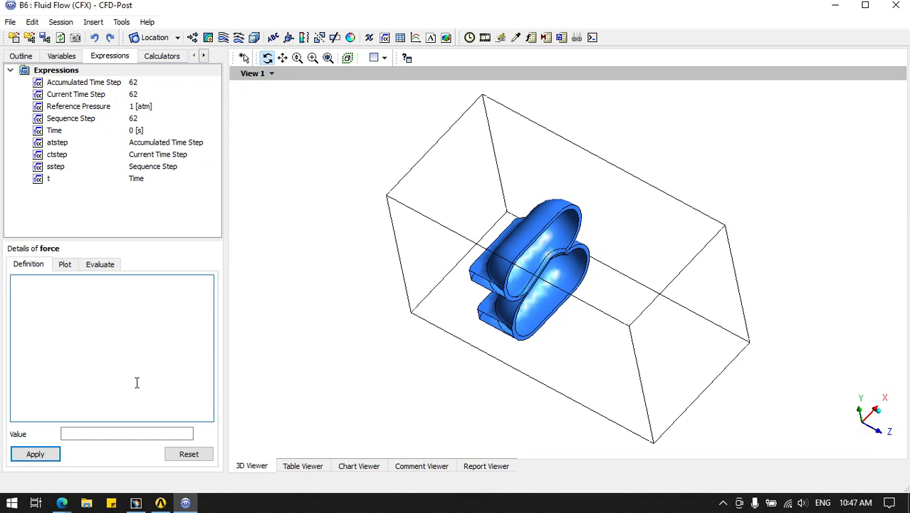
{"action": "right_click", "coordinate": [33, 292]}
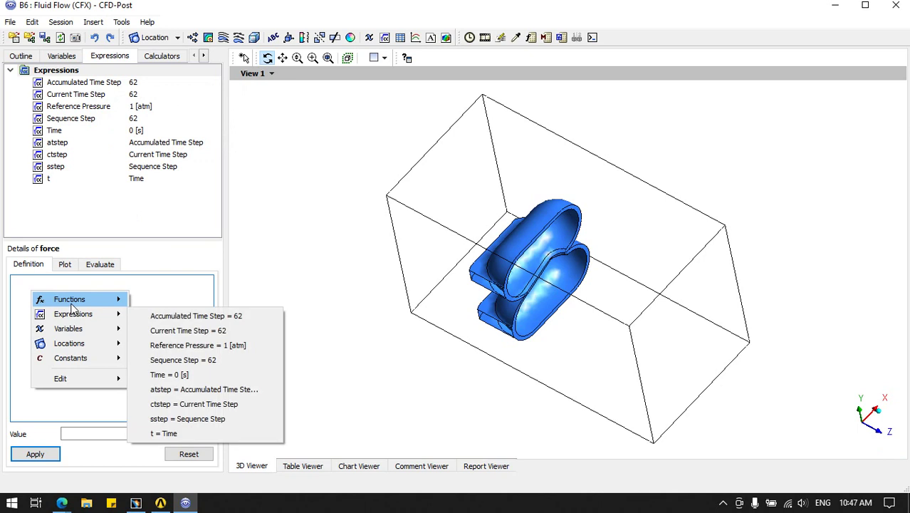
{"action": "mouse_move", "coordinate": [70, 303]}
{"action": "mouse_move", "coordinate": [174, 306]}
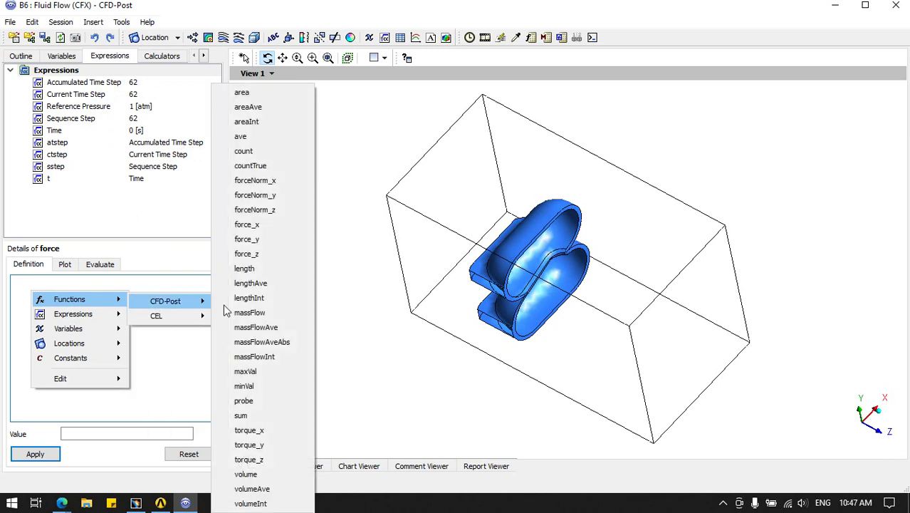
{"action": "left_click", "coordinate": [256, 258]}
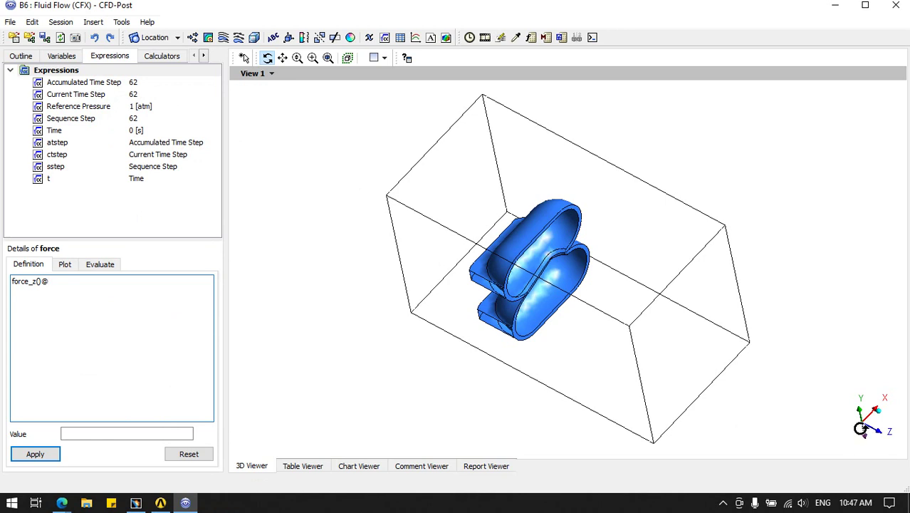
{"action": "right_click", "coordinate": [56, 285]}
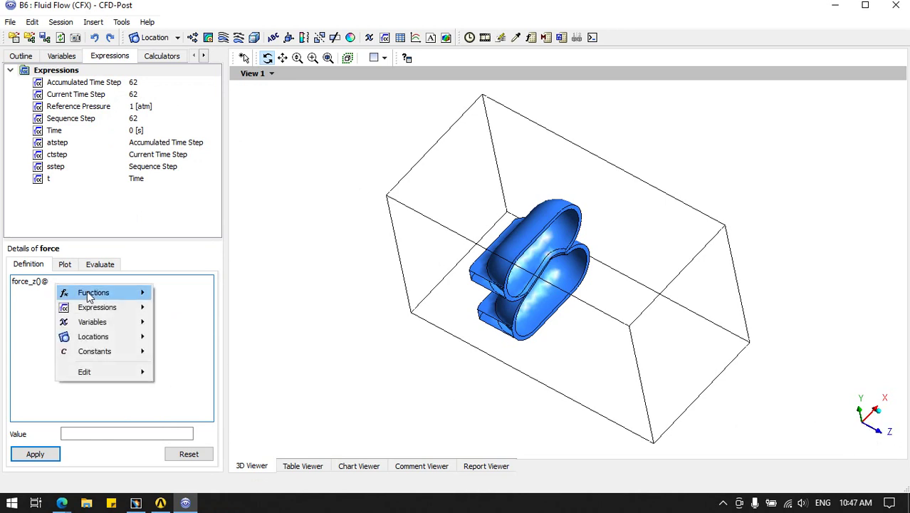
{"action": "mouse_move", "coordinate": [106, 337]}
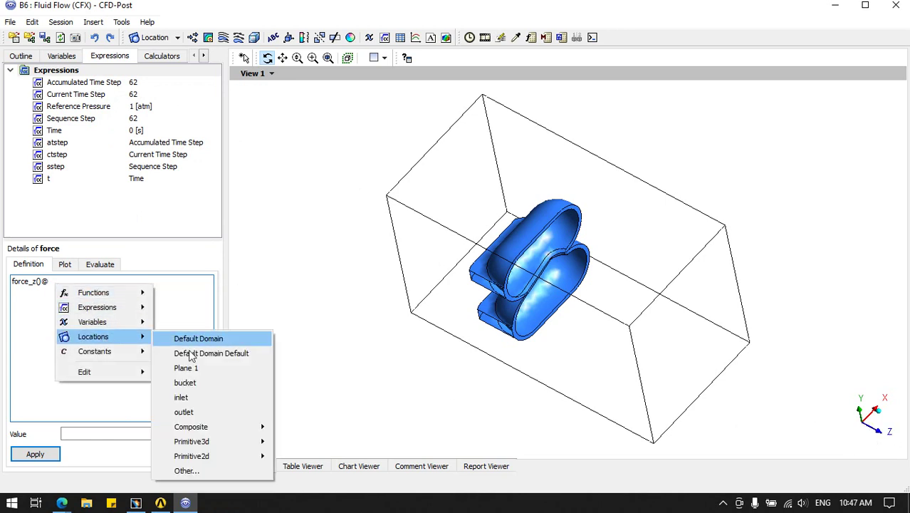
{"action": "left_click", "coordinate": [189, 382]}
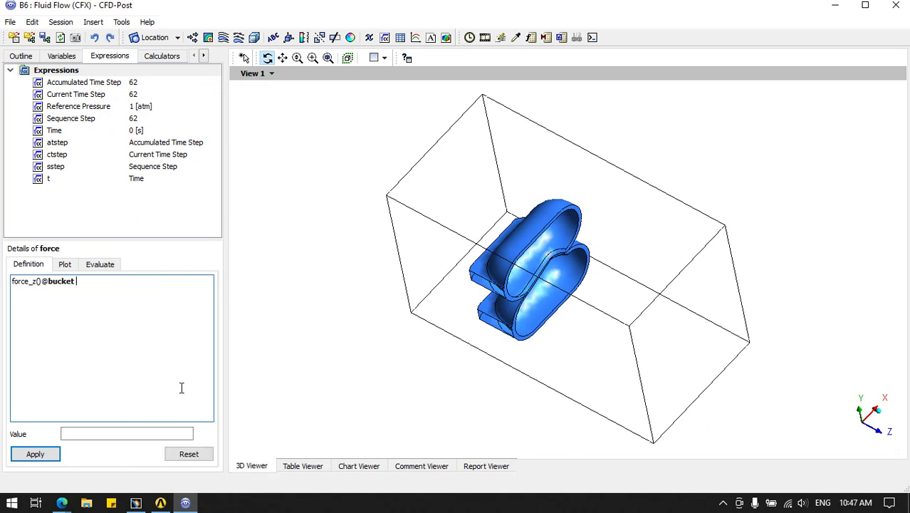
{"action": "left_click", "coordinate": [32, 455]}
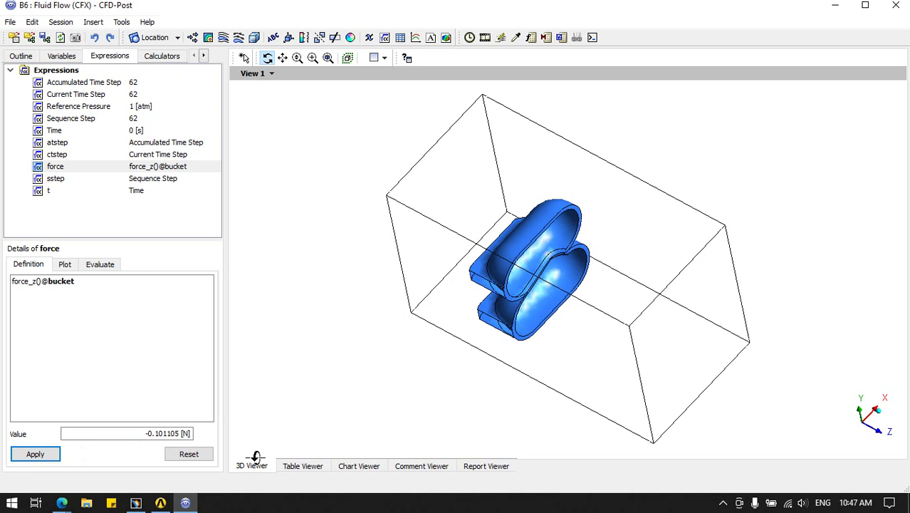
Switch to Microsoft Edge and search the web for "kmph to mps" in a new tab
{"action": "left_click", "coordinate": [12, 503]}
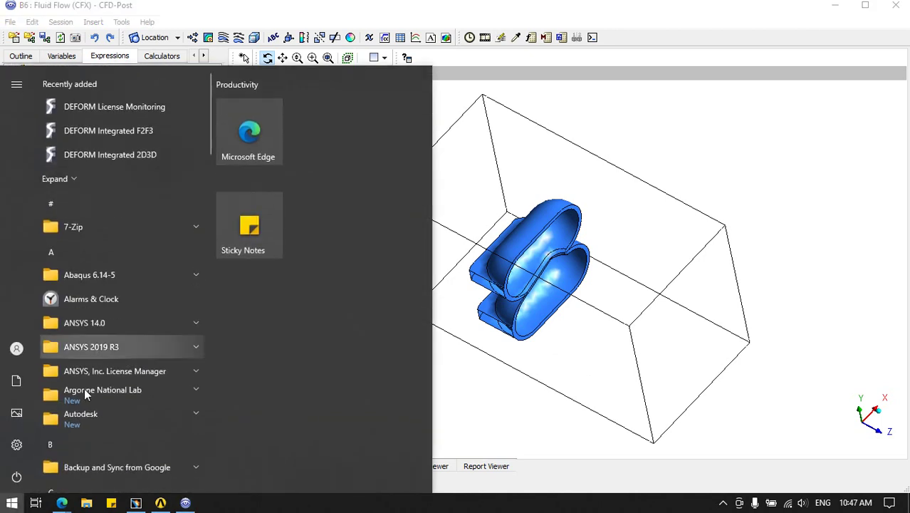
{"action": "mouse_move", "coordinate": [64, 503]}
{"action": "left_click", "coordinate": [75, 479]}
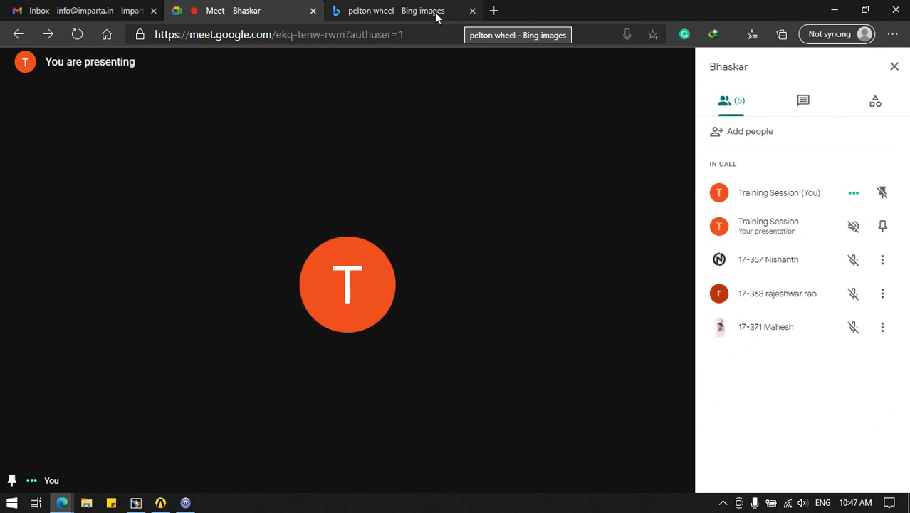
{"action": "left_click", "coordinate": [494, 10]}
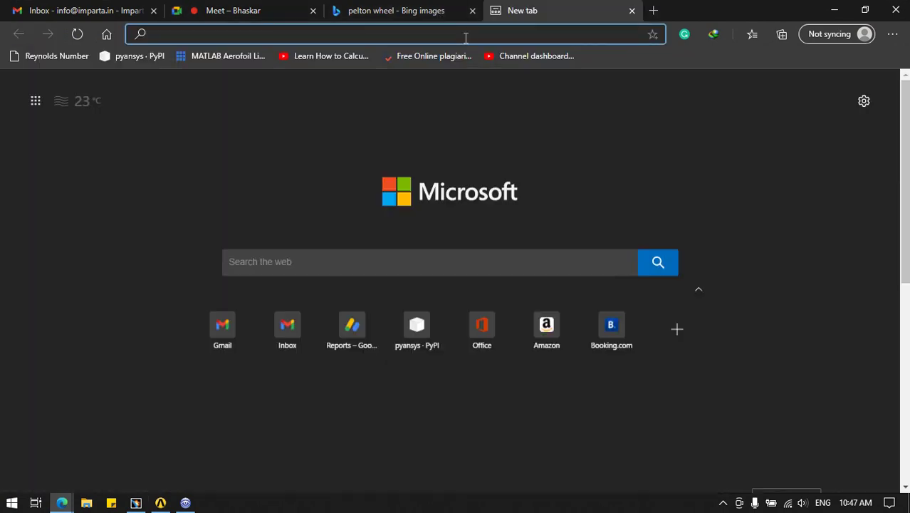
{"action": "type", "text": "k"}
{"action": "key", "text": "BackSpace"}
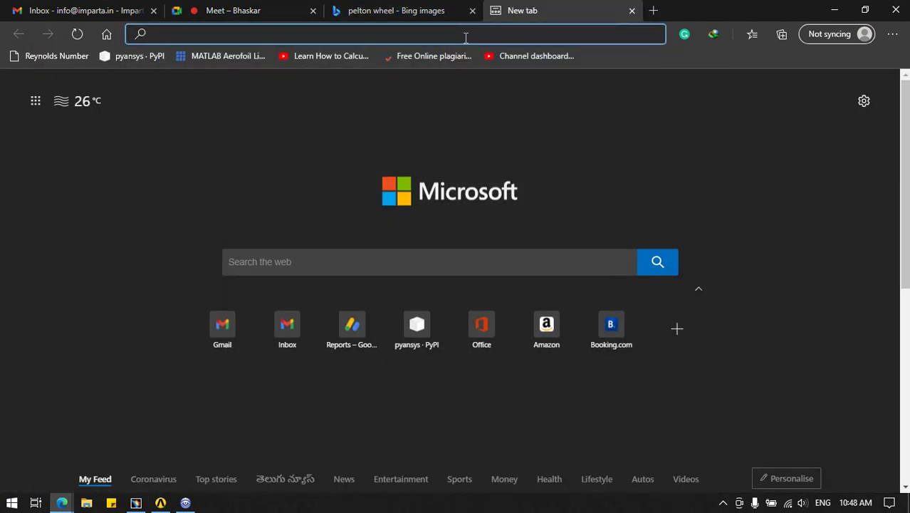
{"action": "type", "text": "khpm"}
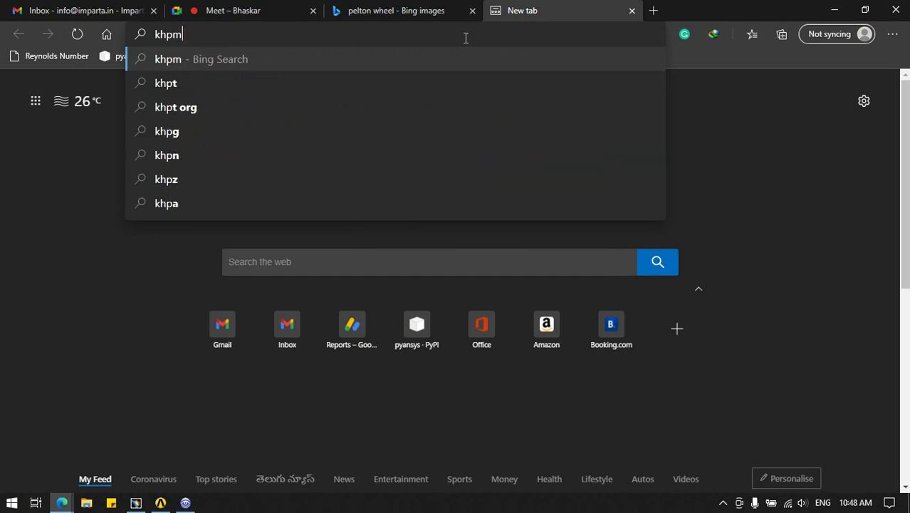
{"action": "key", "text": "BackSpace"}
{"action": "key", "text": "BackSpace"}
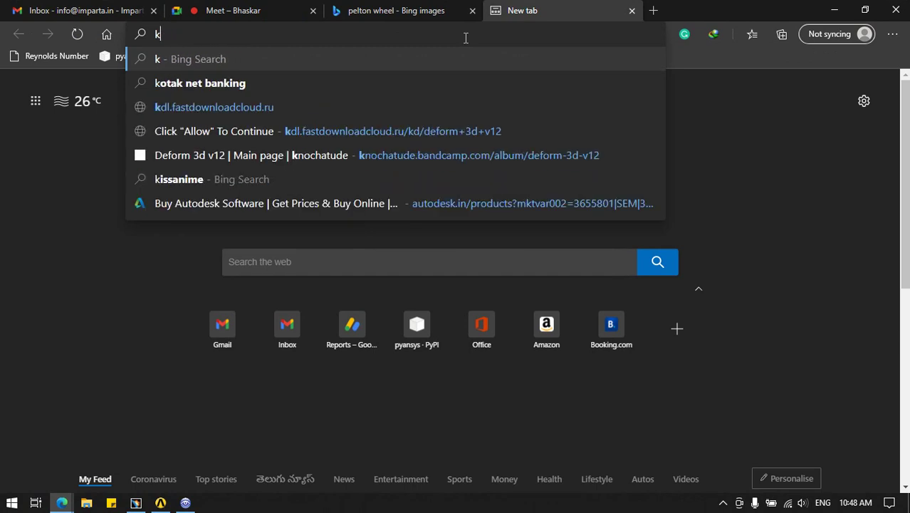
{"action": "type", "text": "mph"}
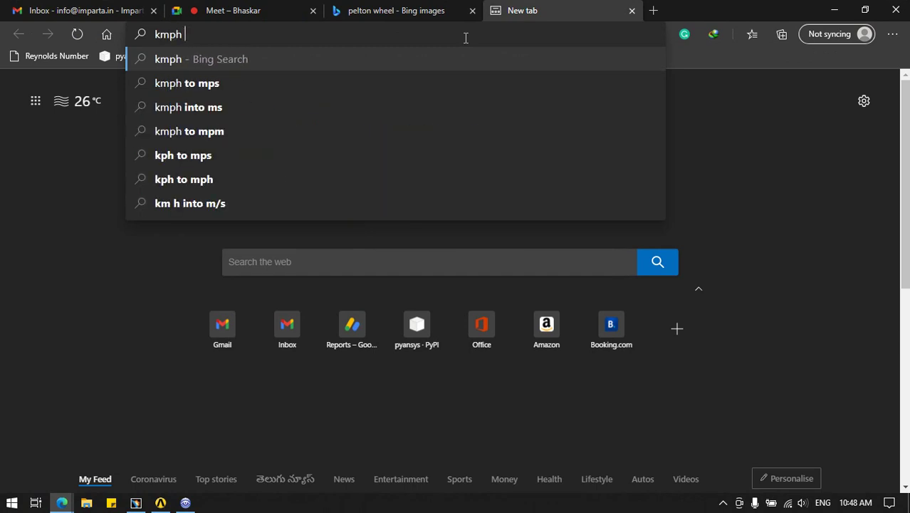
{"action": "key", "text": "Down"}
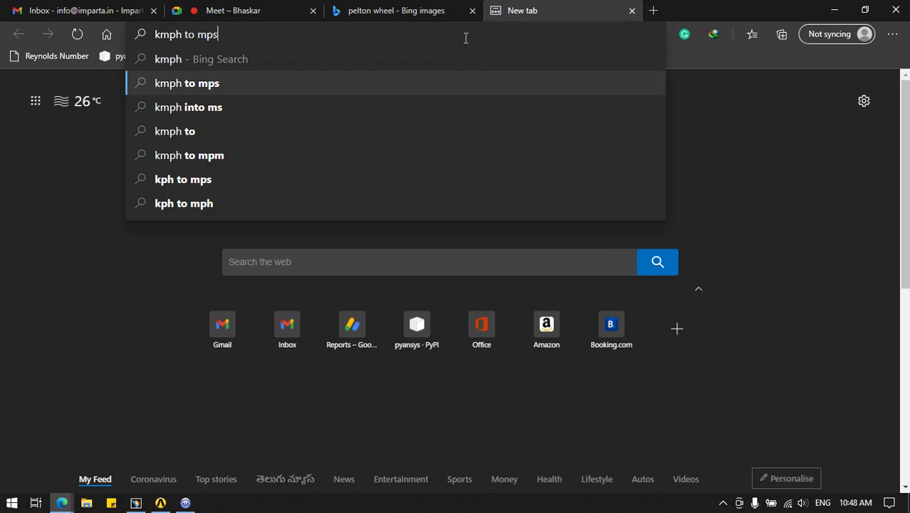
{"action": "key", "text": "Return"}
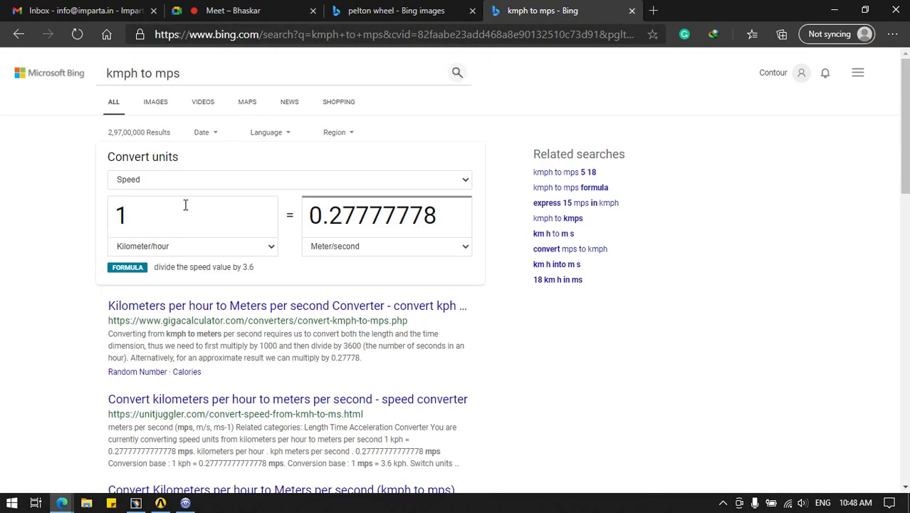
Convert 15 kilometers per hour to meters per second in the unit converter, and return to CFD-Post
{"action": "left_click", "coordinate": [185, 205]}
{"action": "type", "text": "15"}
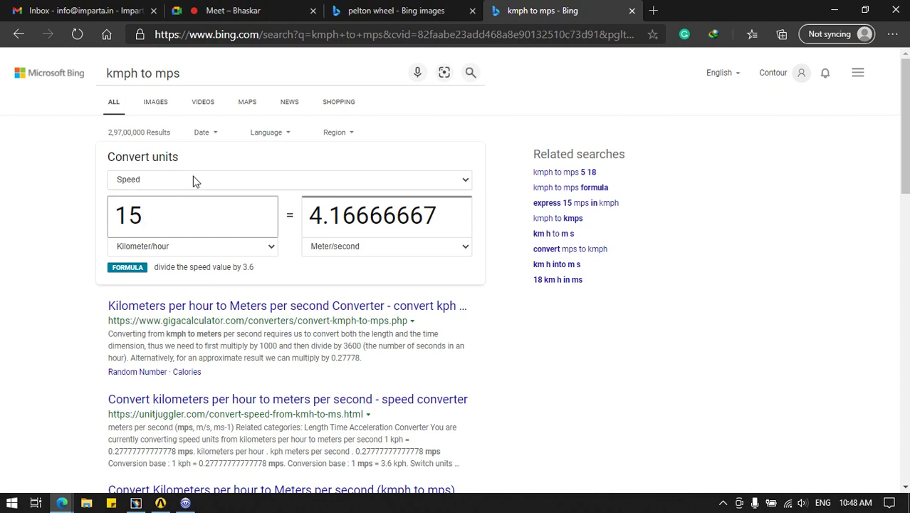
{"action": "left_click_drag", "start_coordinate": [306, 213], "coordinate": [438, 223]}
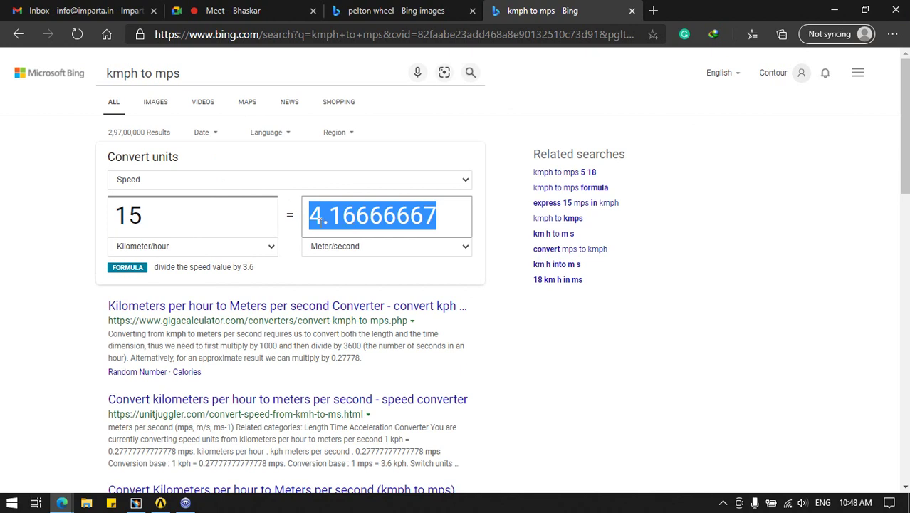
{"action": "left_click", "coordinate": [833, 10]}
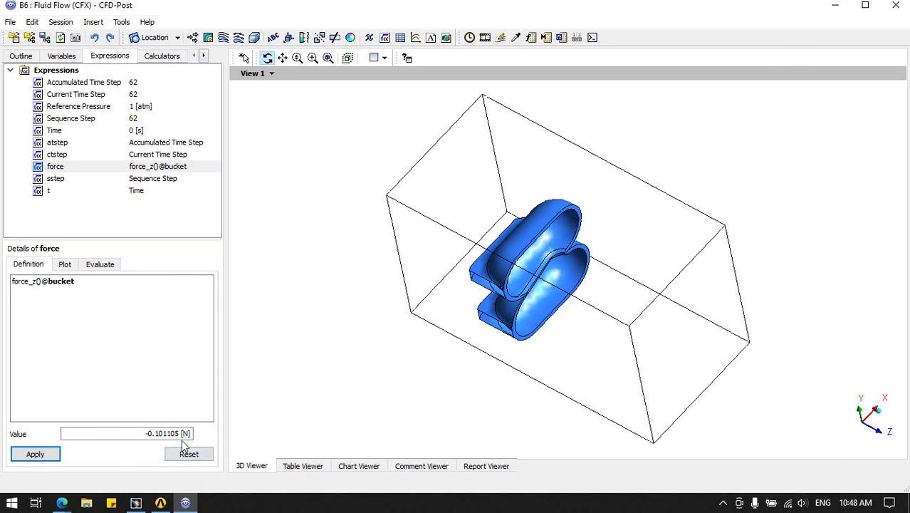
Close CFD-Post and import the "pelton wheel" STEP file into the Workbench project as a separate geometry
{"action": "left_click", "coordinate": [835, 8]}
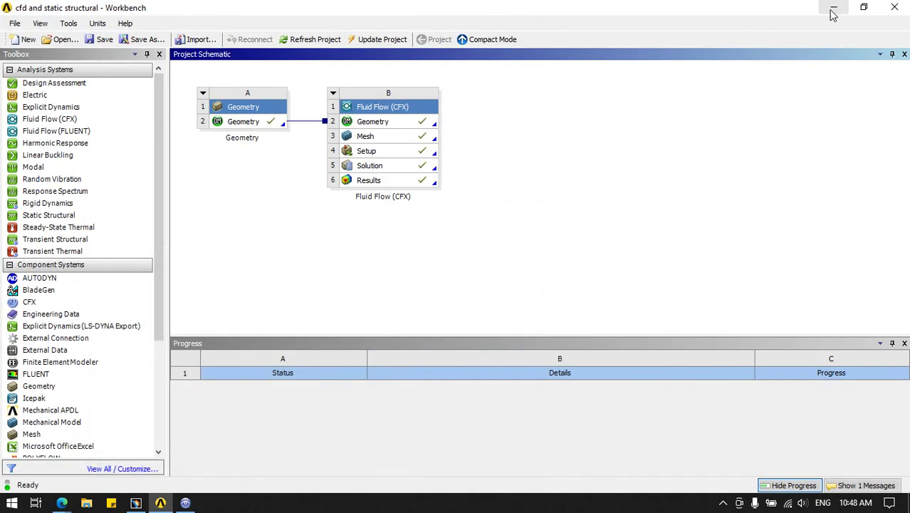
{"action": "left_click", "coordinate": [186, 502]}
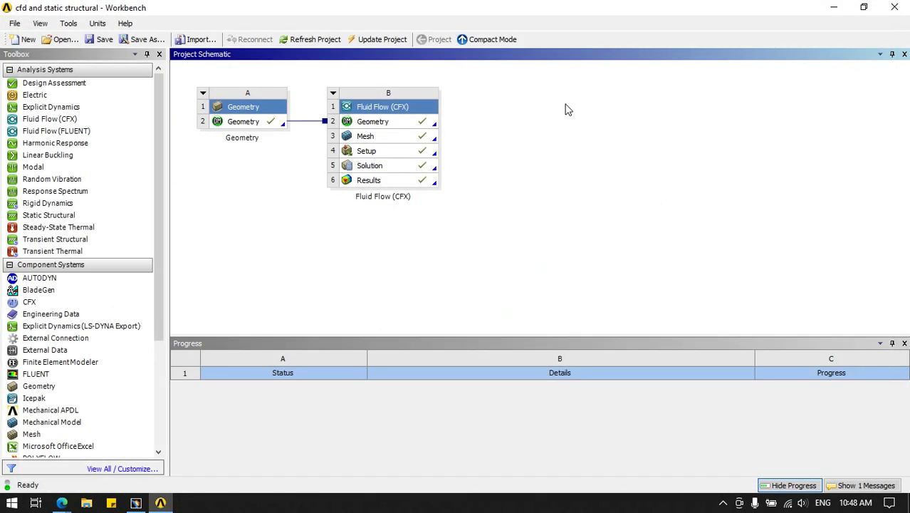
{"action": "left_click", "coordinate": [200, 42]}
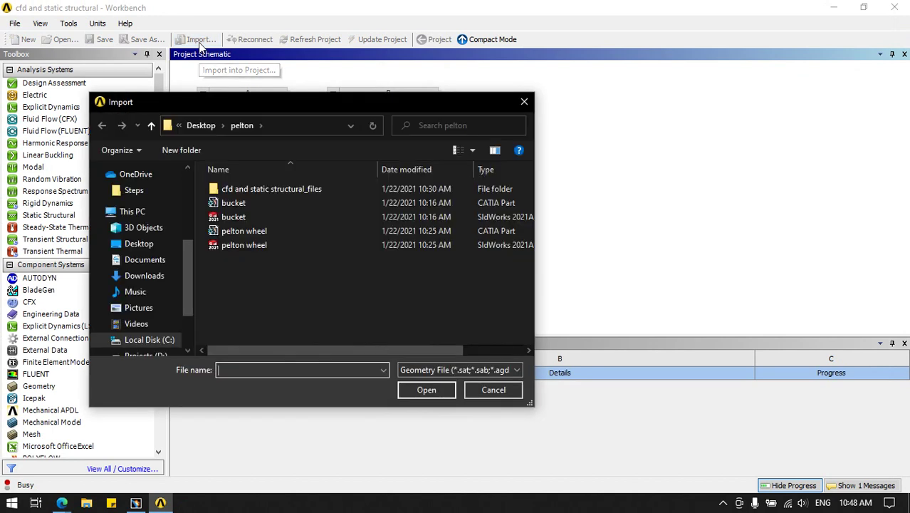
{"action": "left_click", "coordinate": [240, 247]}
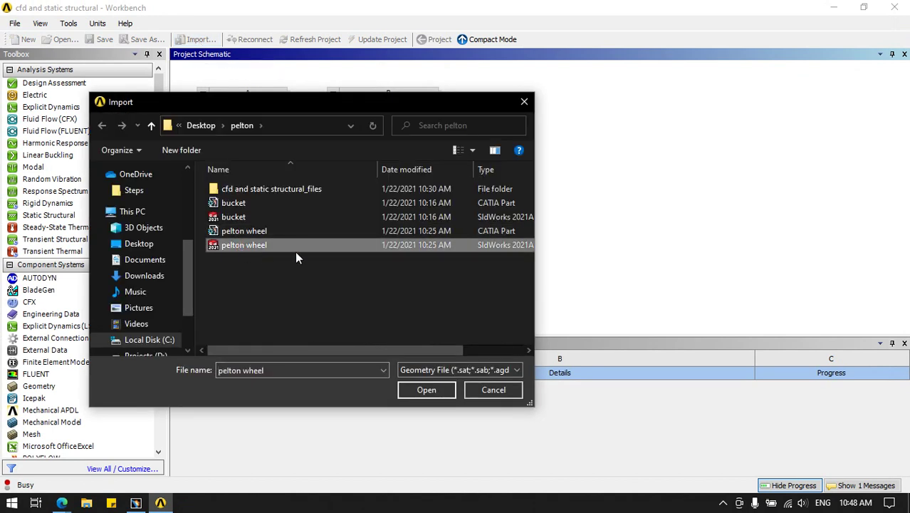
{"action": "left_click", "coordinate": [420, 390]}
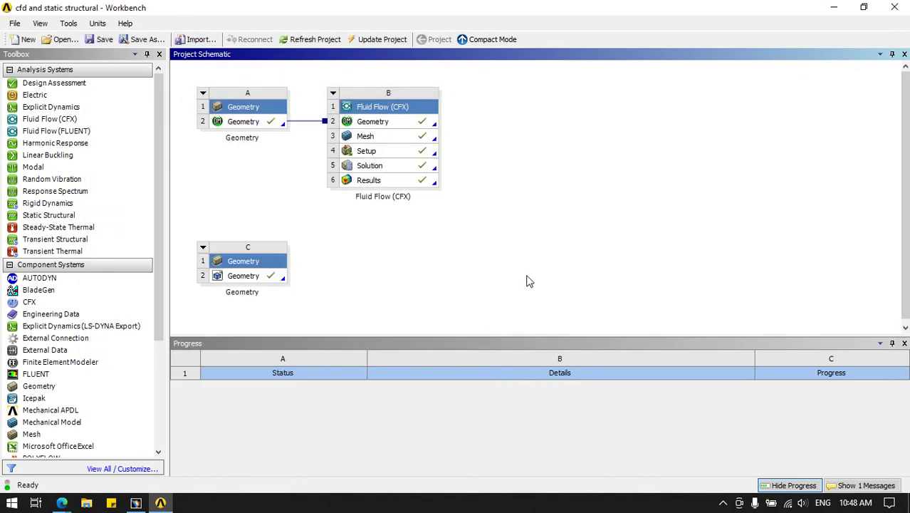
Save the Workbench project with the imported wheel geometry
{"action": "left_click", "coordinate": [267, 277]}
{"action": "left_click", "coordinate": [314, 251]}
{"action": "left_click", "coordinate": [103, 40]}
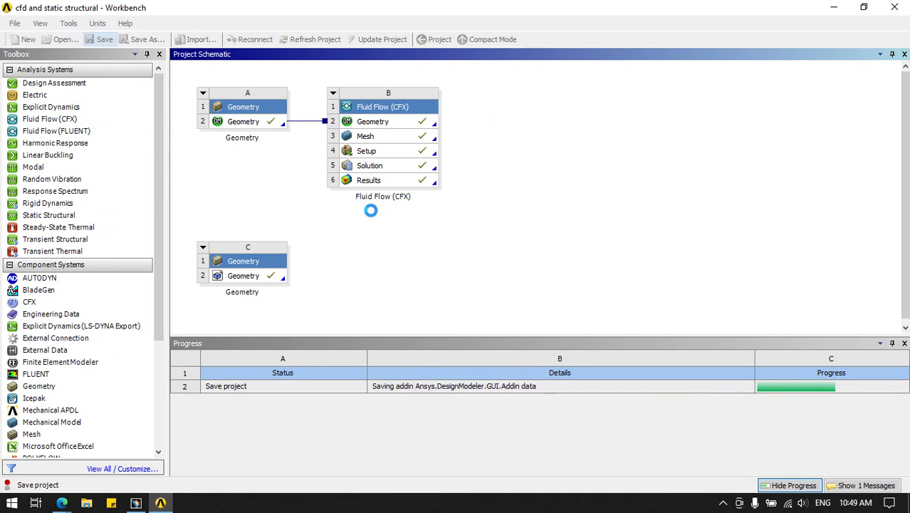
Edit geometry system C in DesignModeler with Millimeter as the length unit and generate the imported wheel
{"action": "left_click", "coordinate": [274, 278]}
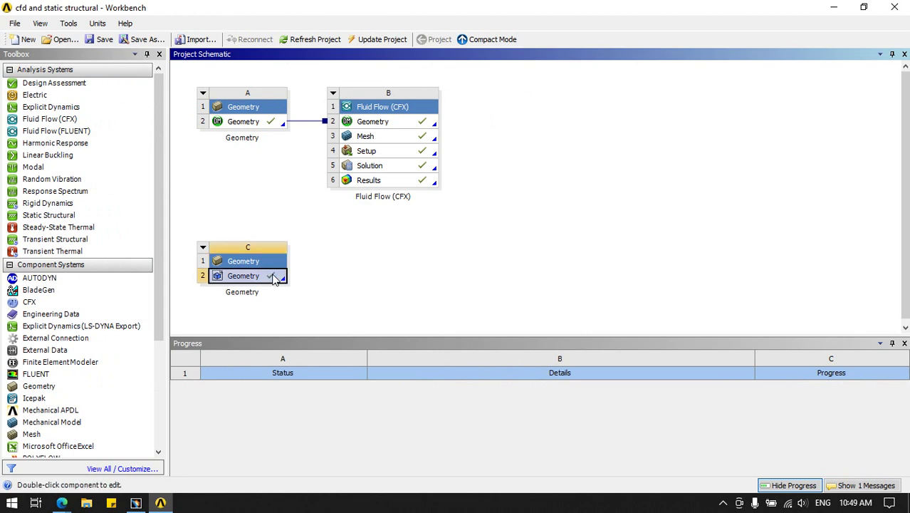
{"action": "right_click", "coordinate": [274, 279]}
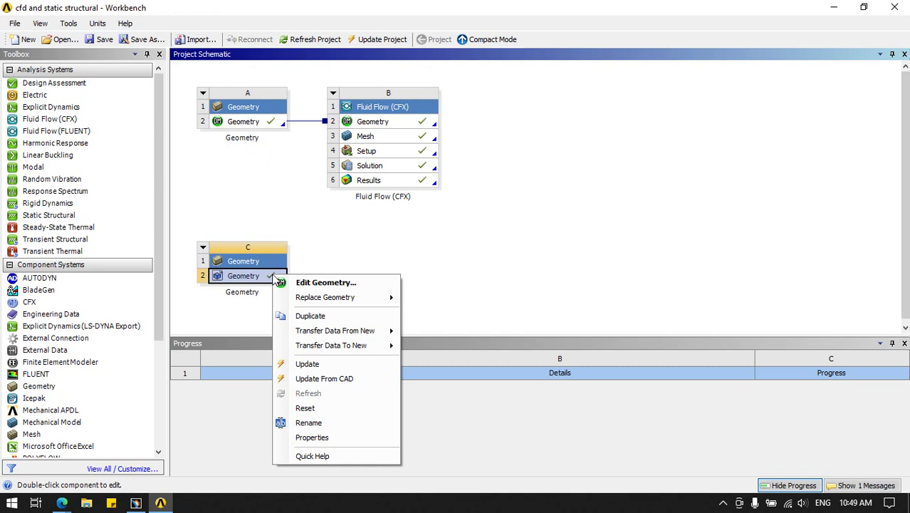
{"action": "left_click", "coordinate": [322, 283]}
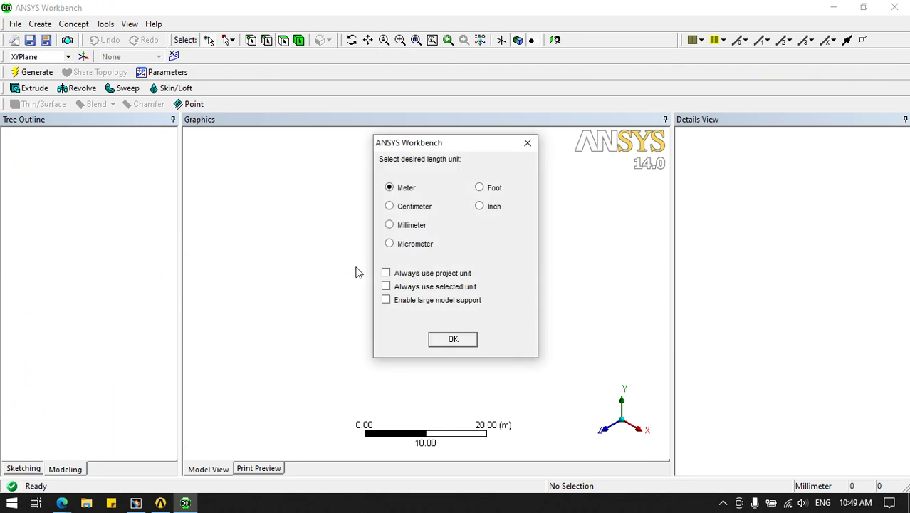
{"action": "left_click", "coordinate": [390, 226]}
{"action": "left_click", "coordinate": [455, 340]}
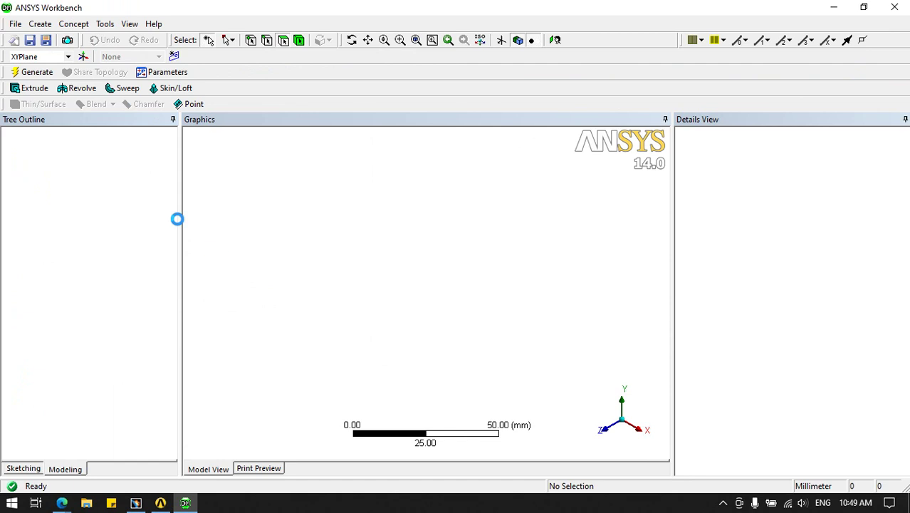
{"action": "left_click", "coordinate": [39, 75]}
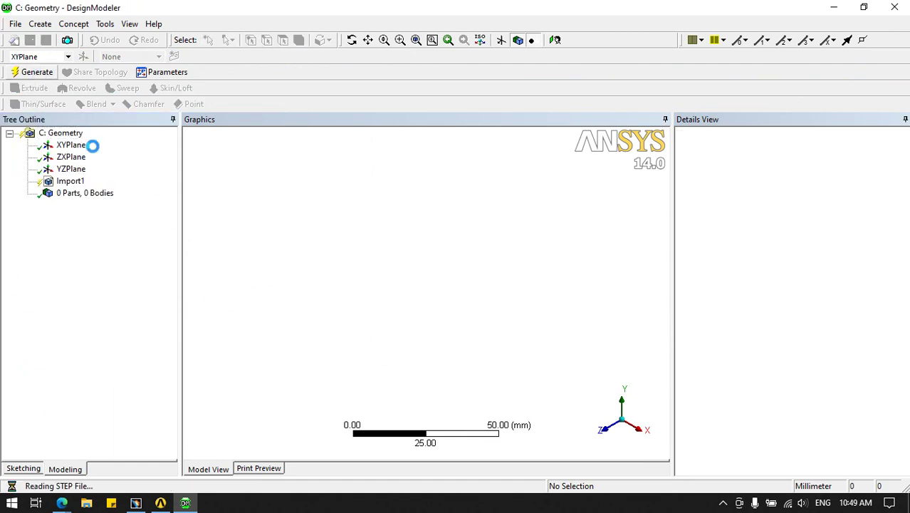
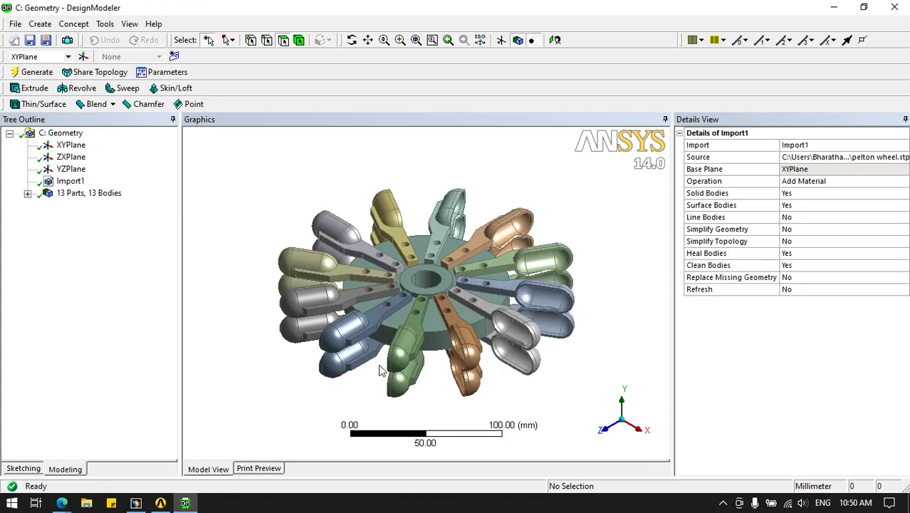
Inspect the Pelton wheel assembly edge-on, along its axis, and at an angle
{"action": "left_click_drag", "start_coordinate": [402, 299], "coordinate": [594, 328]}
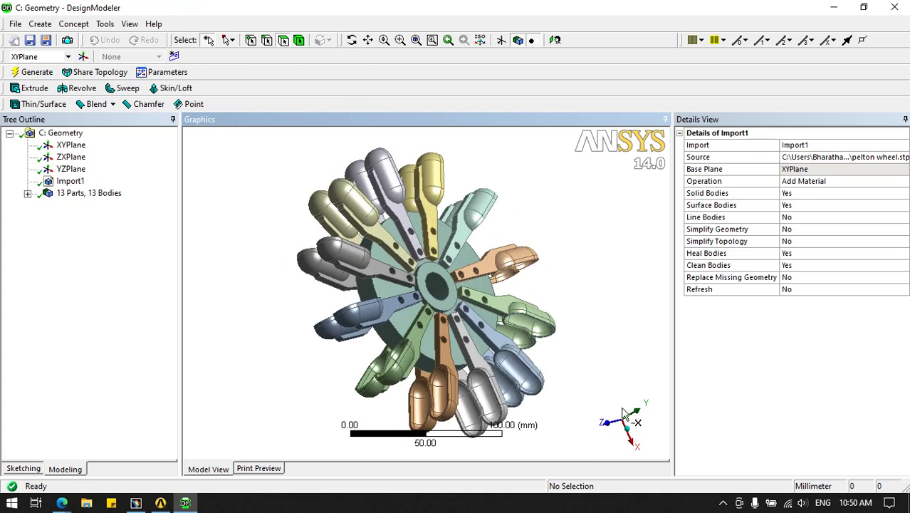
{"action": "left_click", "coordinate": [631, 442]}
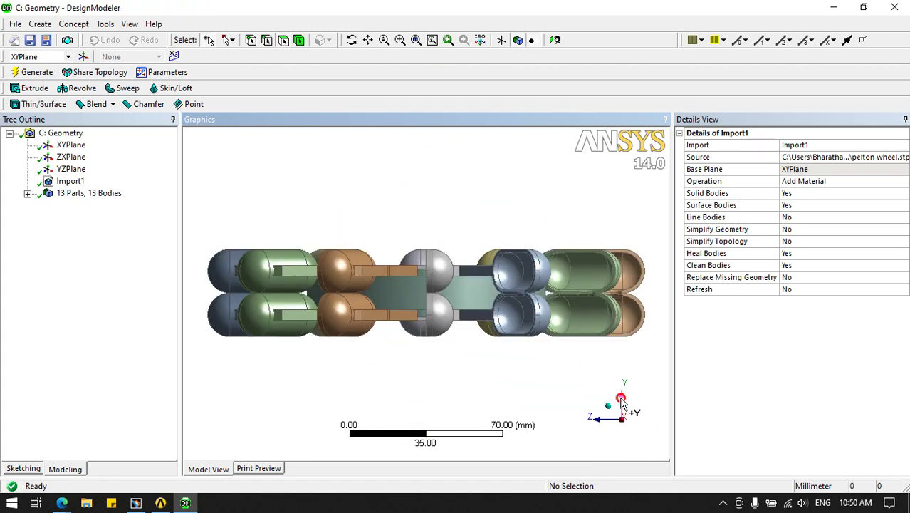
{"action": "left_click", "coordinate": [623, 419]}
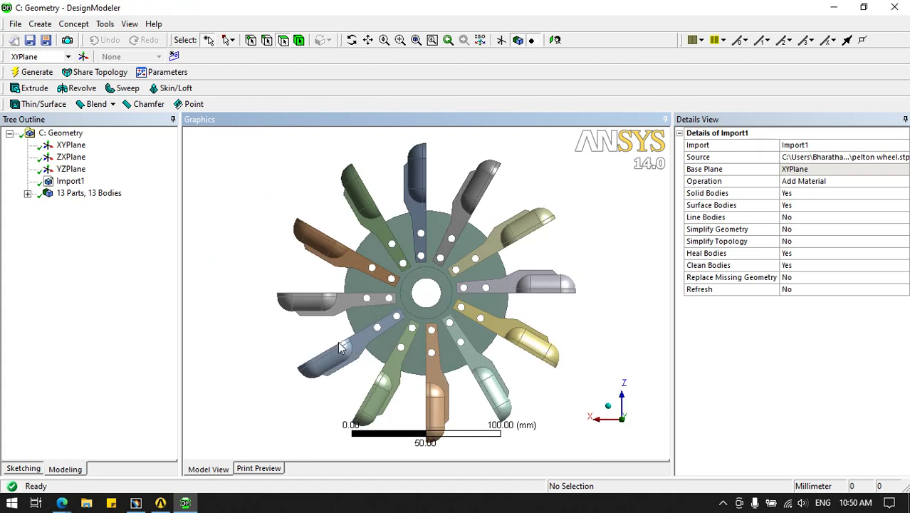
{"action": "middle_click_drag", "start_coordinate": [403, 396], "coordinate": [612, 413]}
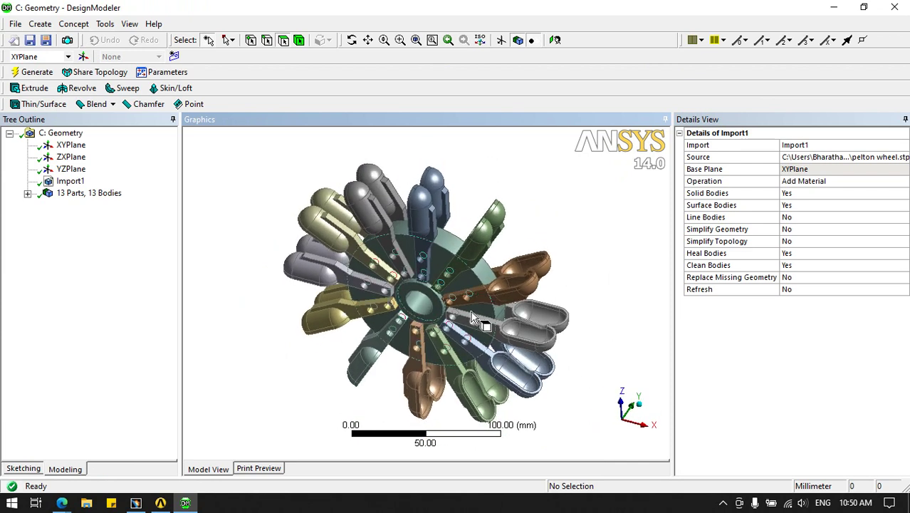
Suppress eleven bucket bodies, keeping only the wheel disc and the single grey bucket on the +X side
{"action": "left_click", "coordinate": [525, 286]}
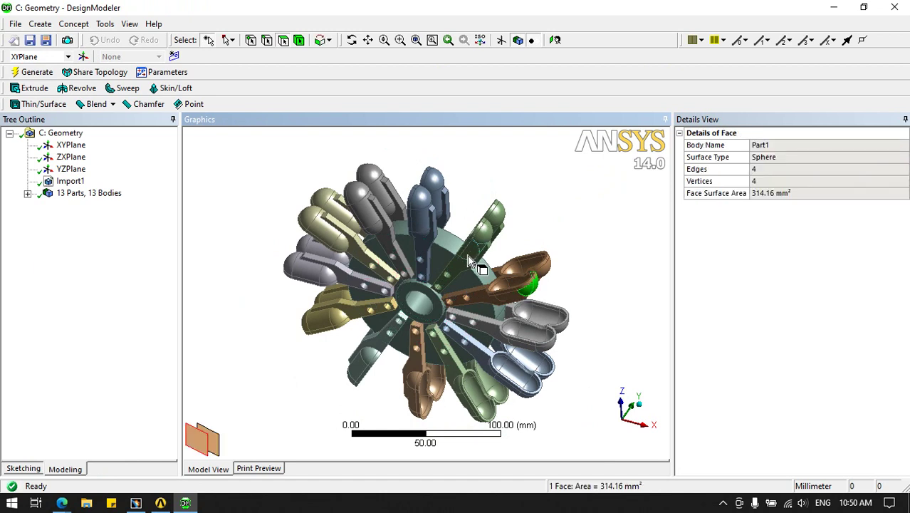
{"action": "left_click", "coordinate": [470, 249], "text": "ctrl"}
{"action": "left_click", "coordinate": [421, 213], "text": "ctrl"}
{"action": "left_click", "coordinate": [375, 225], "text": "ctrl"}
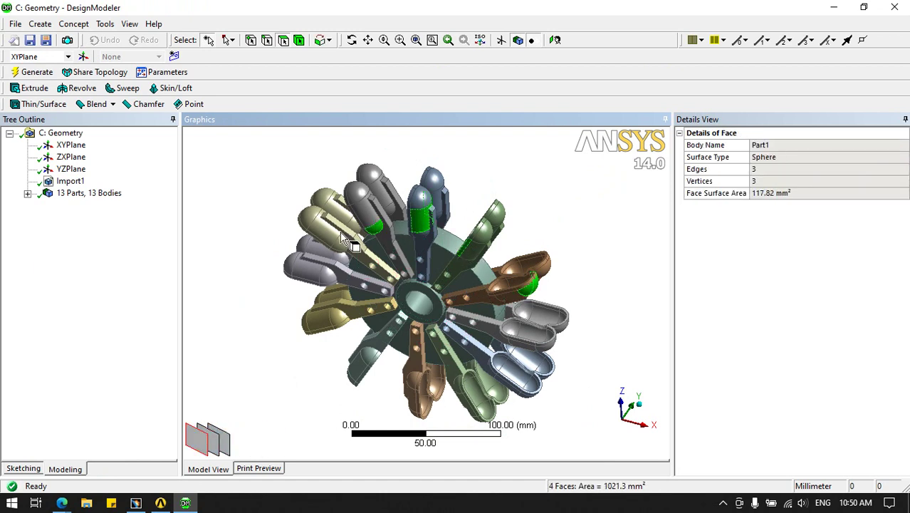
{"action": "left_click", "coordinate": [334, 231], "text": "ctrl"}
{"action": "left_click", "coordinate": [328, 275], "text": "ctrl"}
{"action": "left_click", "coordinate": [324, 318], "text": "ctrl"}
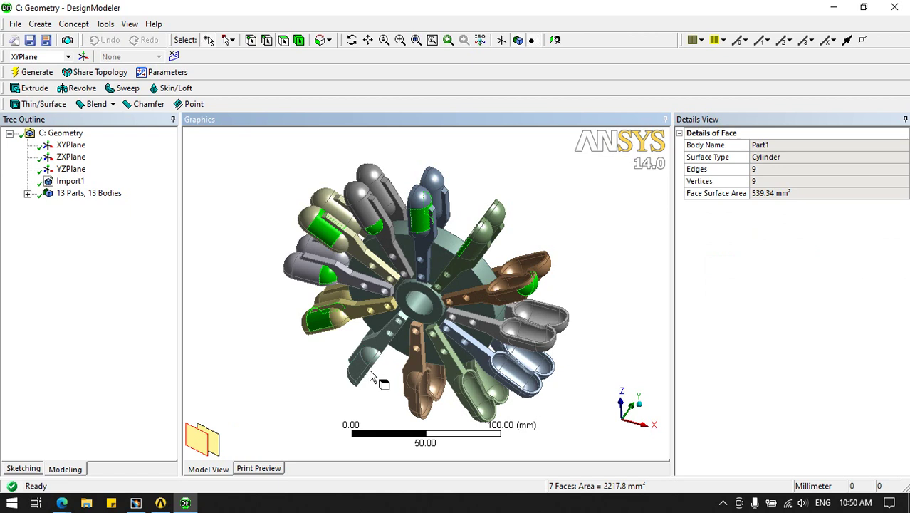
{"action": "left_click", "coordinate": [367, 373], "text": "ctrl"}
{"action": "left_click", "coordinate": [425, 409], "text": "ctrl"}
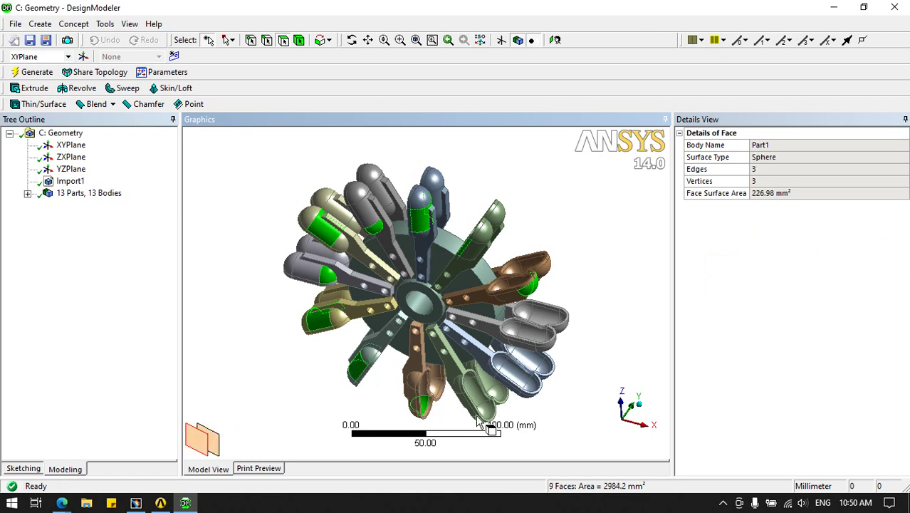
{"action": "left_click", "coordinate": [485, 409], "text": "ctrl"}
{"action": "left_click", "coordinate": [528, 393], "text": "ctrl"}
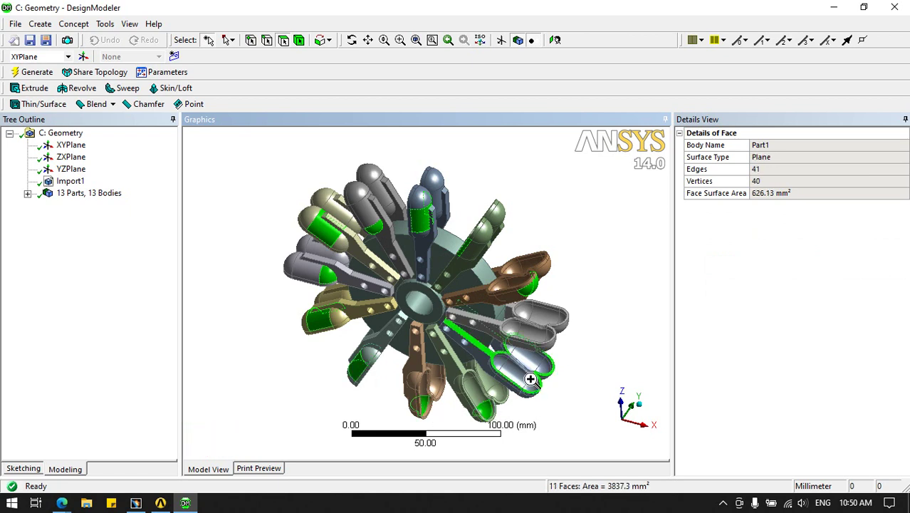
{"action": "right_click", "coordinate": [531, 379]}
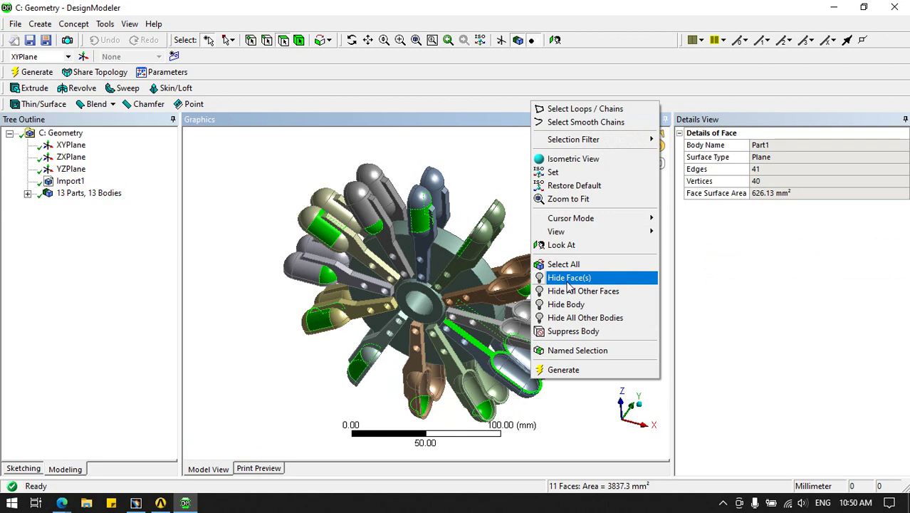
{"action": "left_click", "coordinate": [564, 331]}
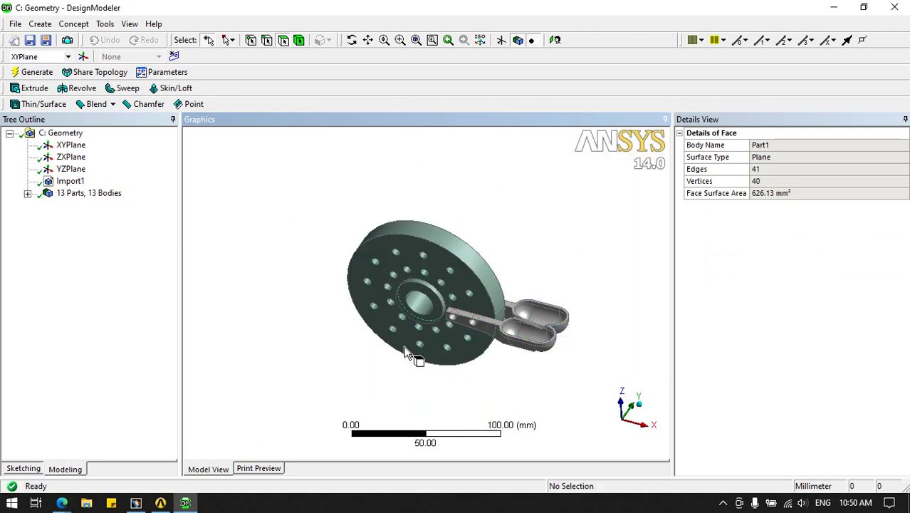
Close DesignModeler and add a Static Structural system linked to geometry C, keeping its default name
{"action": "mouse_move", "coordinate": [404, 354]}
{"action": "middle_mouse_down"}
{"action": "mouse_move", "coordinate": [371, 338]}
{"action": "mouse_move", "coordinate": [372, 329]}
{"action": "mouse_move", "coordinate": [418, 344]}
{"action": "middle_mouse_up"}
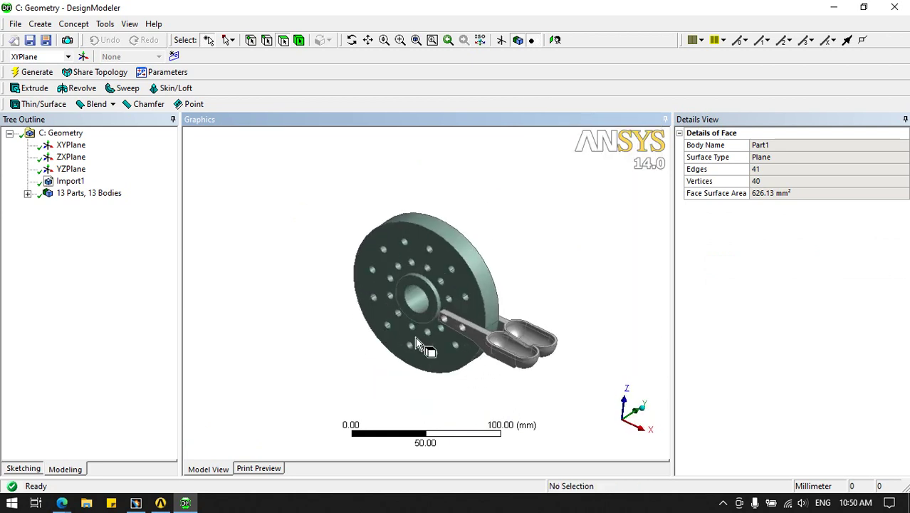
{"action": "scroll", "coordinate": [418, 344], "scroll_direction": "up", "scroll_amount": 3}
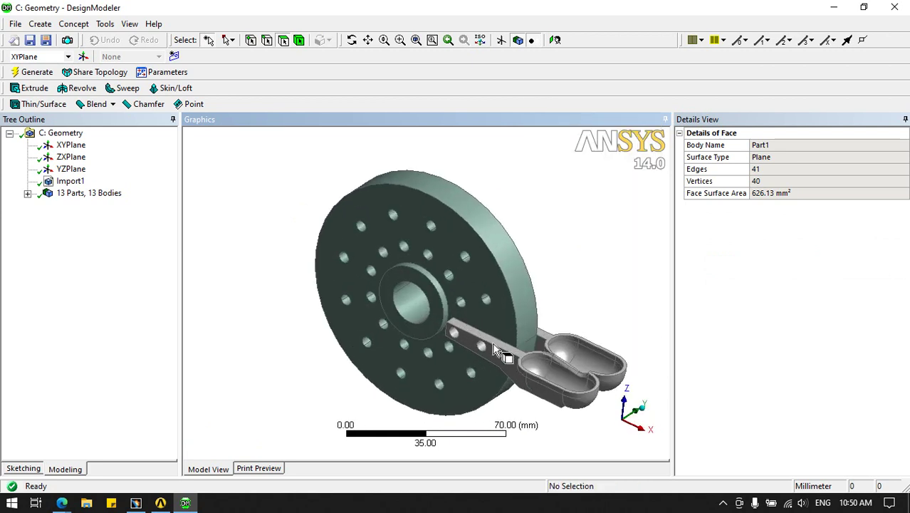
{"action": "left_click", "coordinate": [16, 25]}
{"action": "left_click", "coordinate": [46, 258]}
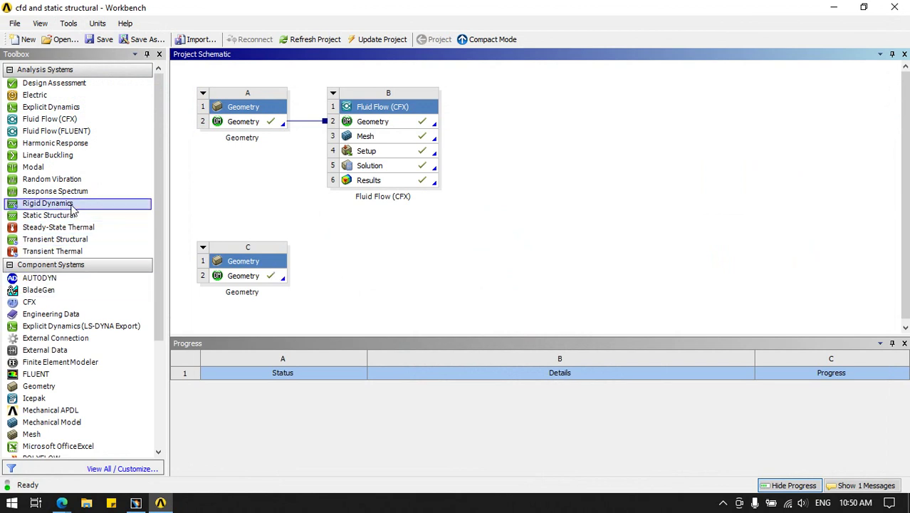
{"action": "left_click_drag", "start_coordinate": [45, 215], "coordinate": [223, 284]}
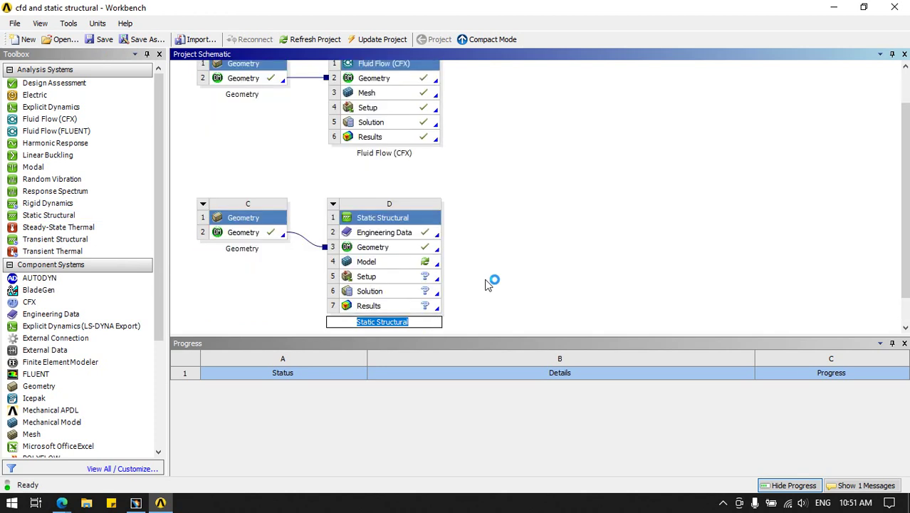
{"action": "key", "text": "Return"}
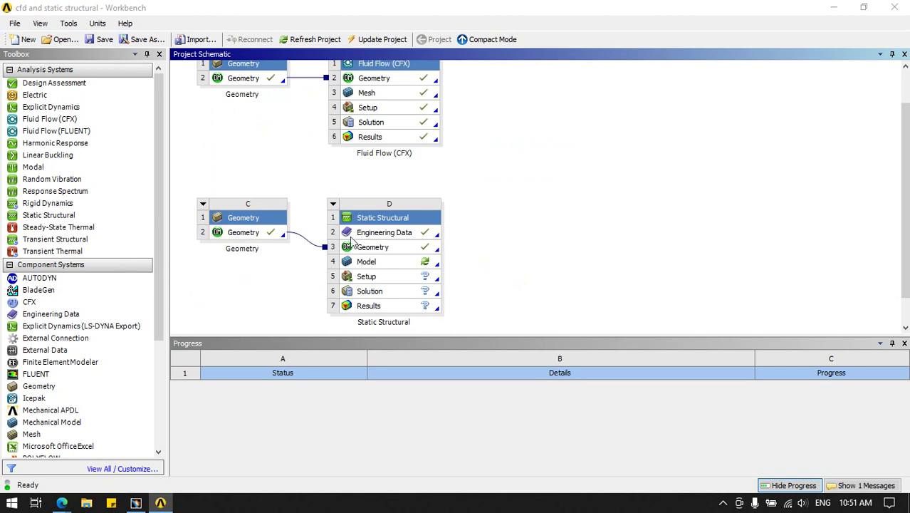
Add Stainless Steel from General Materials to the Static Structural system's engineering data and return to the project
{"action": "double_click", "coordinate": [376, 233]}
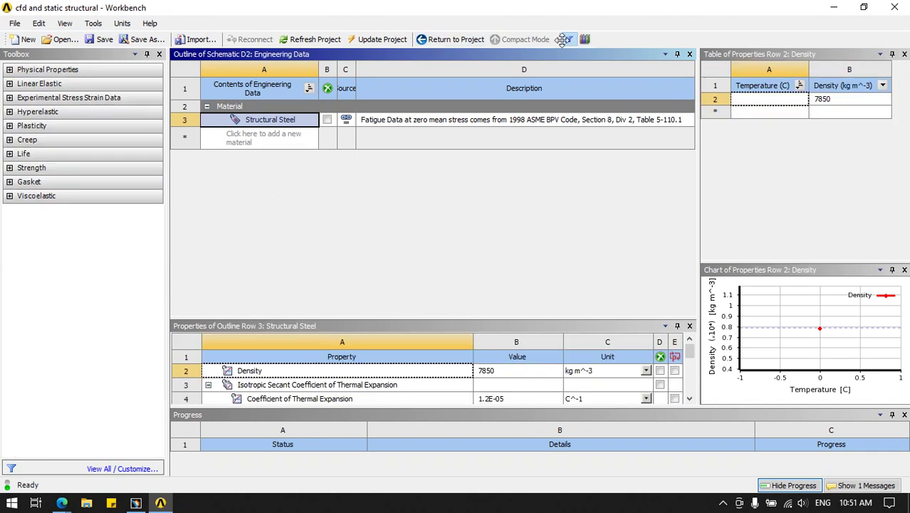
{"action": "left_click", "coordinate": [584, 41]}
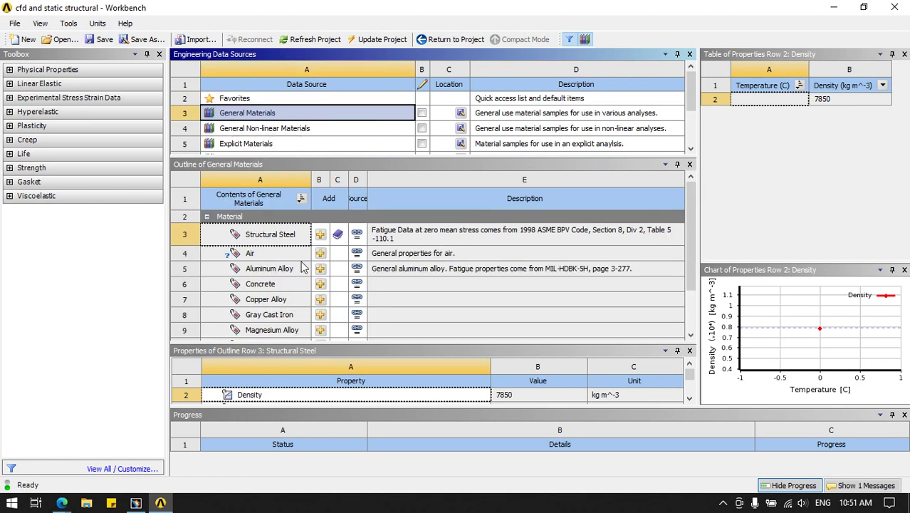
{"action": "scroll", "coordinate": [301, 266], "scroll_direction": "down", "scroll_amount": 3}
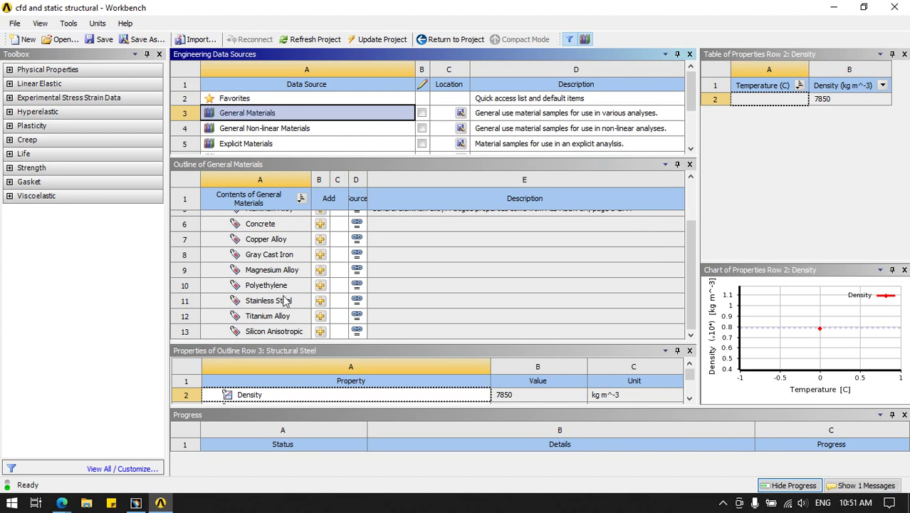
{"action": "scroll", "coordinate": [283, 301], "scroll_direction": "up", "scroll_amount": 3}
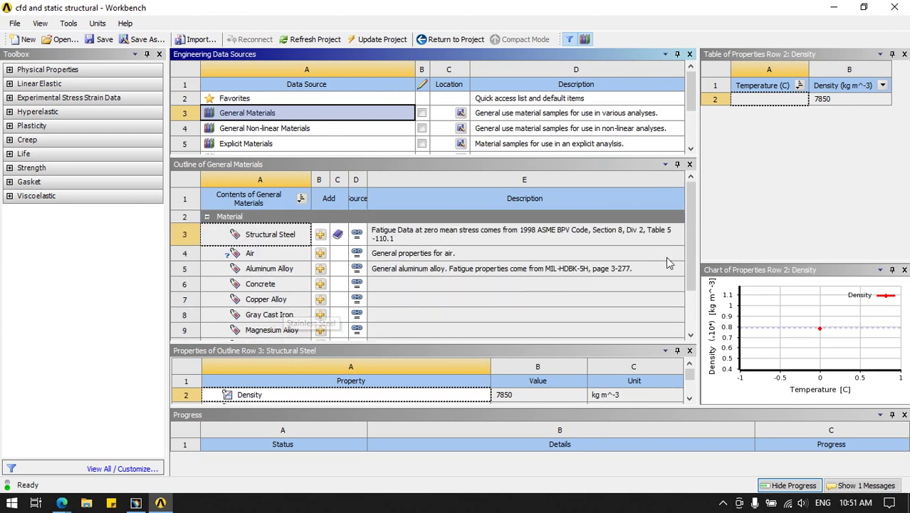
{"action": "left_click_drag", "start_coordinate": [690, 254], "coordinate": [690, 286]}
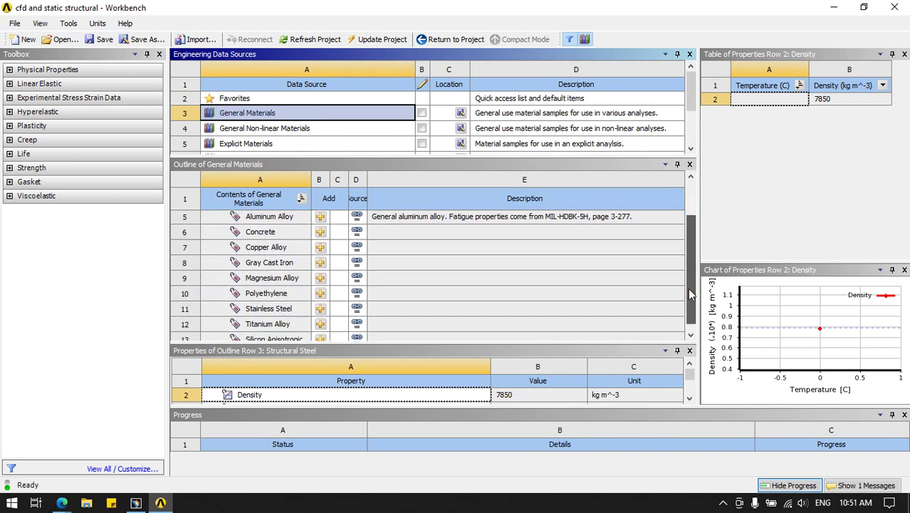
{"action": "left_click", "coordinate": [320, 310]}
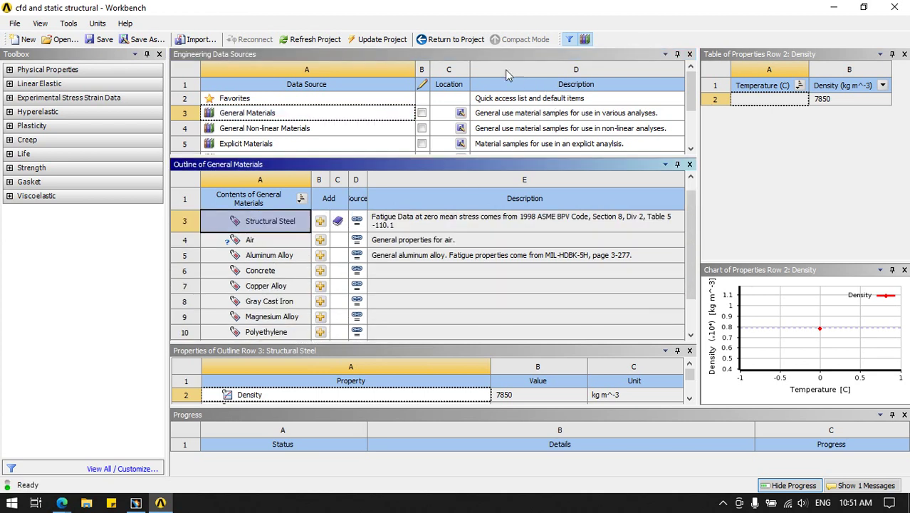
{"action": "left_click", "coordinate": [455, 39]}
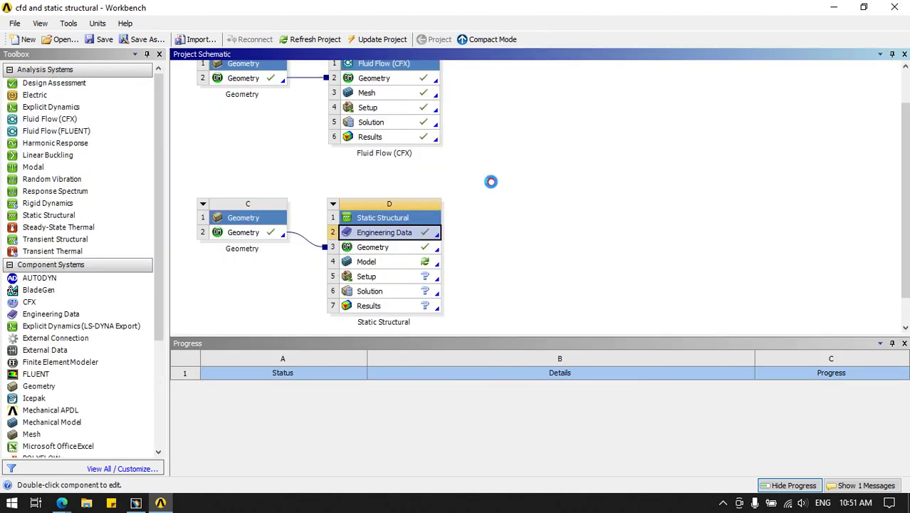
Open the Static Structural model in Mechanical and display it with Shaded Exterior and Edges
{"action": "double_click", "coordinate": [396, 262]}
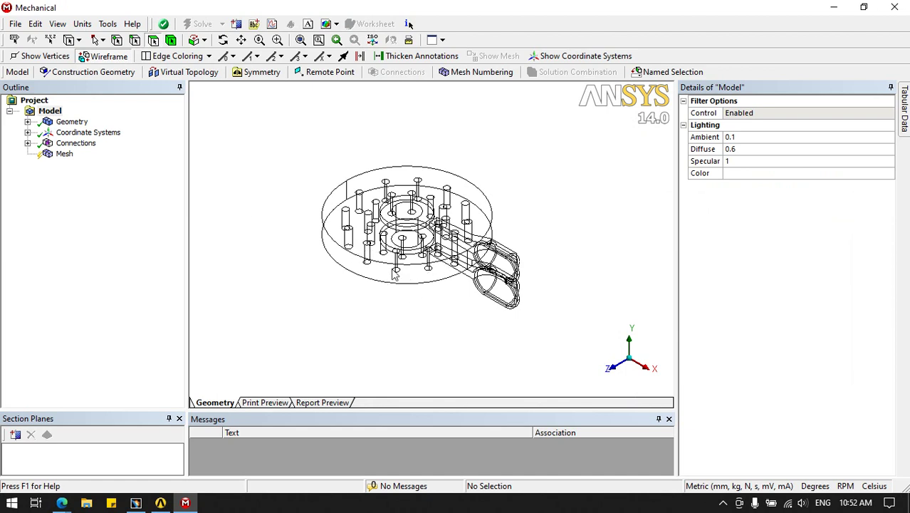
{"action": "left_click", "coordinate": [56, 25]}
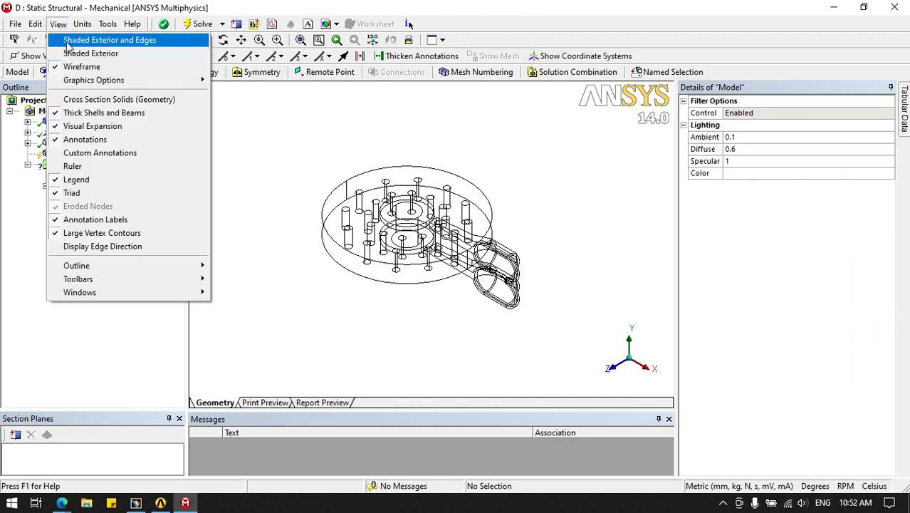
{"action": "left_click", "coordinate": [67, 43]}
{"action": "mouse_move", "coordinate": [349, 231]}
{"action": "middle_mouse_down"}
{"action": "mouse_move", "coordinate": [406, 138]}
{"action": "mouse_move", "coordinate": [356, 137]}
{"action": "mouse_move", "coordinate": [372, 160]}
{"action": "mouse_move", "coordinate": [357, 135]}
{"action": "mouse_move", "coordinate": [358, 158]}
{"action": "middle_mouse_up"}
{"action": "scroll", "coordinate": [423, 188], "scroll_direction": "up", "scroll_amount": 3}
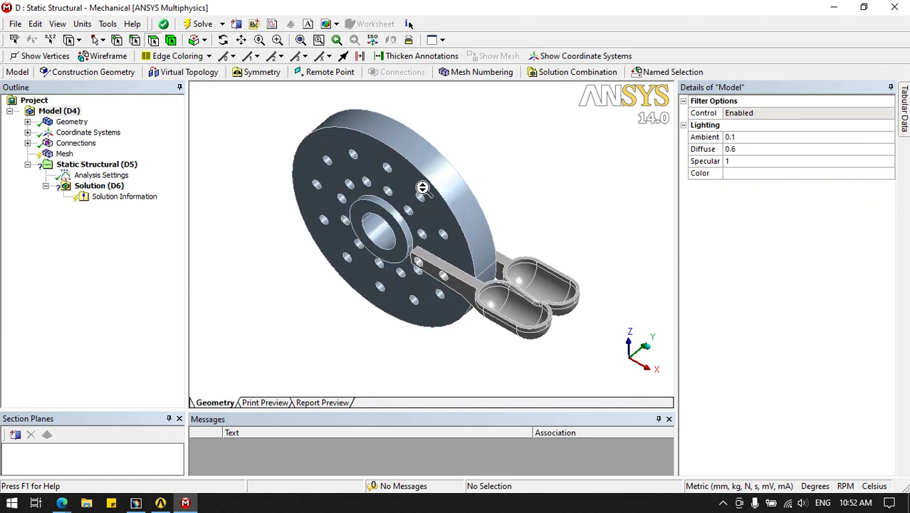
{"action": "scroll", "coordinate": [423, 188], "scroll_direction": "up", "scroll_amount": 1}
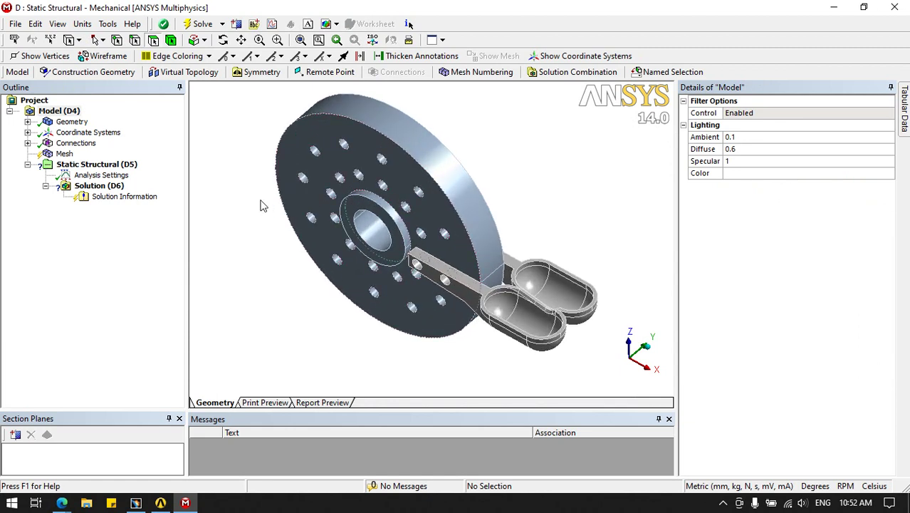
Assign Stainless Steel as the material of both parts, the wheel disc and the bucket
{"action": "left_click", "coordinate": [27, 122]}
{"action": "left_click", "coordinate": [83, 132]}
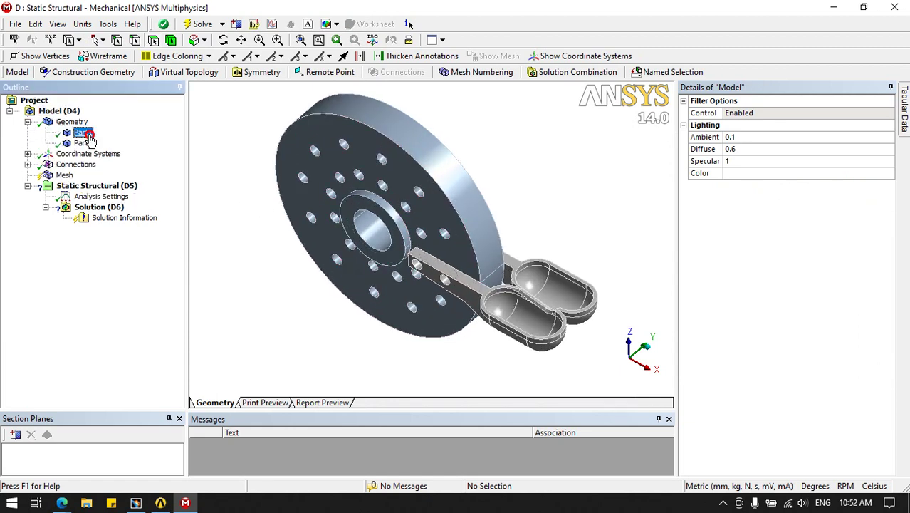
{"action": "left_click", "coordinate": [88, 143], "text": "ctrl"}
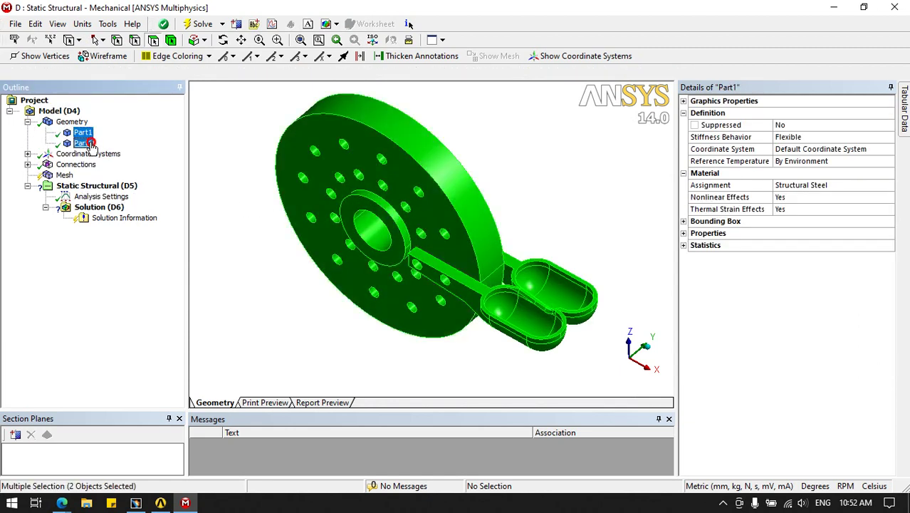
{"action": "left_click", "coordinate": [838, 185]}
{"action": "left_click", "coordinate": [892, 185]}
{"action": "left_click", "coordinate": [858, 193]}
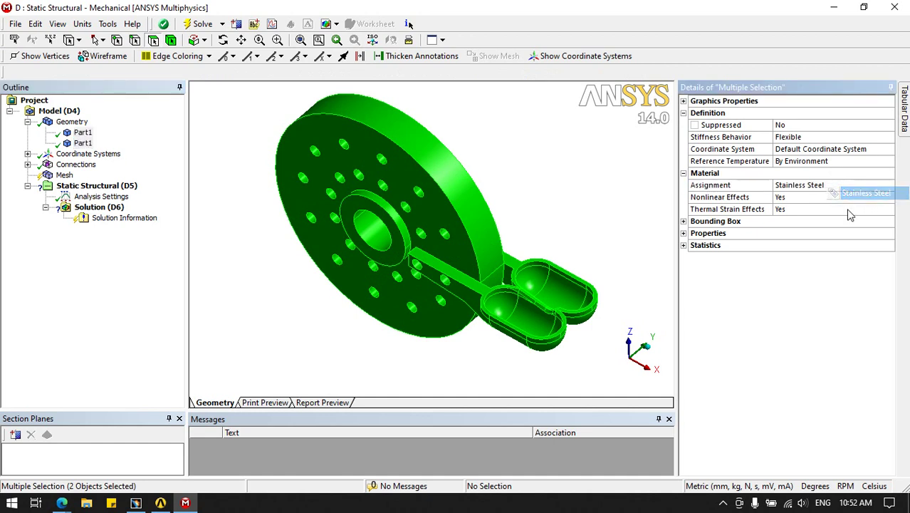
Delete the automatically generated bonded contact region between the bucket and the wheel disc
{"action": "left_click", "coordinate": [28, 122]}
{"action": "left_click", "coordinate": [28, 143]}
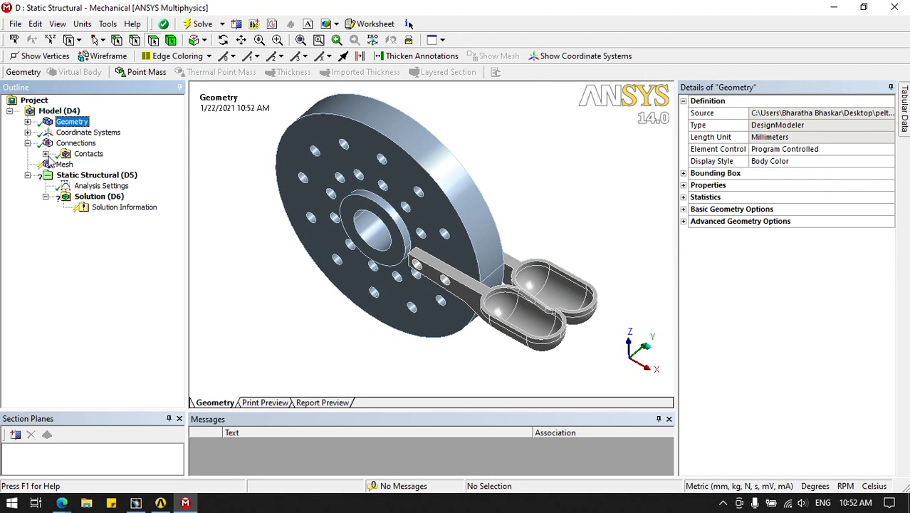
{"action": "left_click", "coordinate": [45, 154]}
{"action": "left_click", "coordinate": [114, 164]}
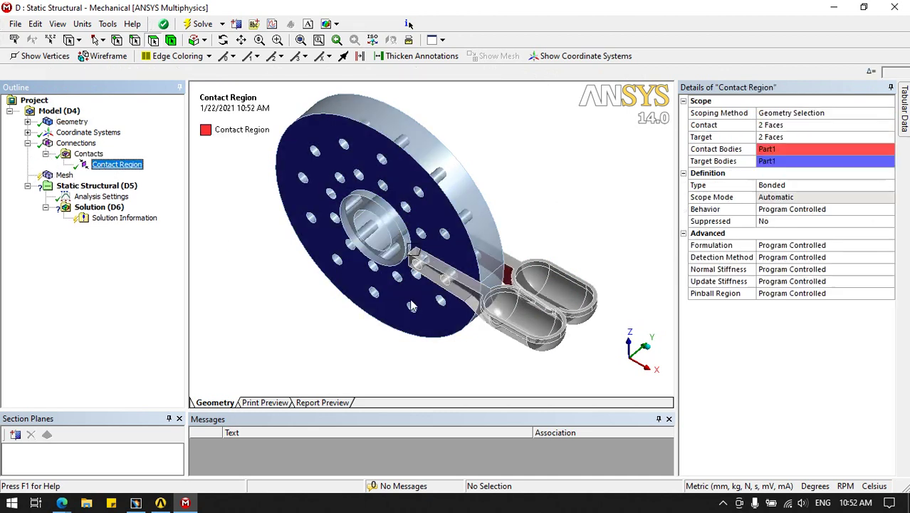
{"action": "right_click", "coordinate": [117, 165]}
{"action": "left_click", "coordinate": [153, 345]}
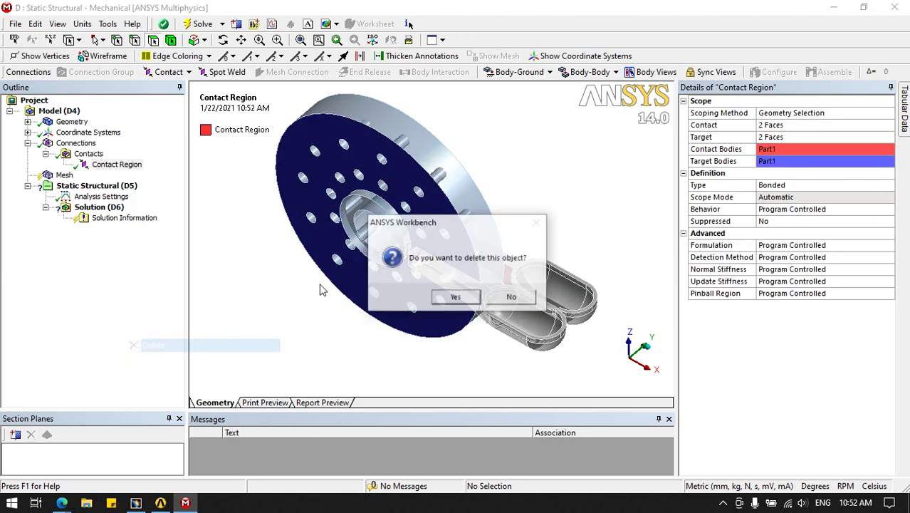
{"action": "left_click", "coordinate": [455, 296]}
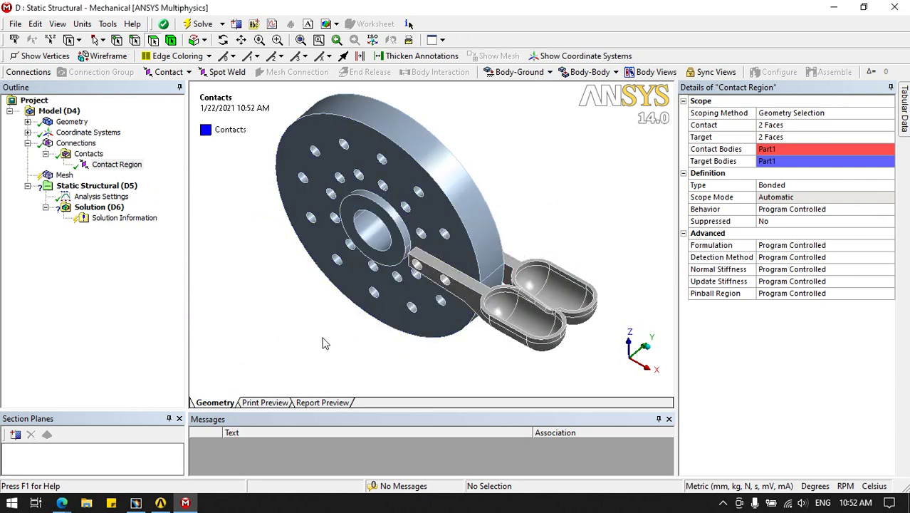
Add a fixed body-ground joint under Connections and scope its mobile side to the wheel disc's inner bolt hole behind the bucket arm
{"action": "left_click", "coordinate": [74, 145]}
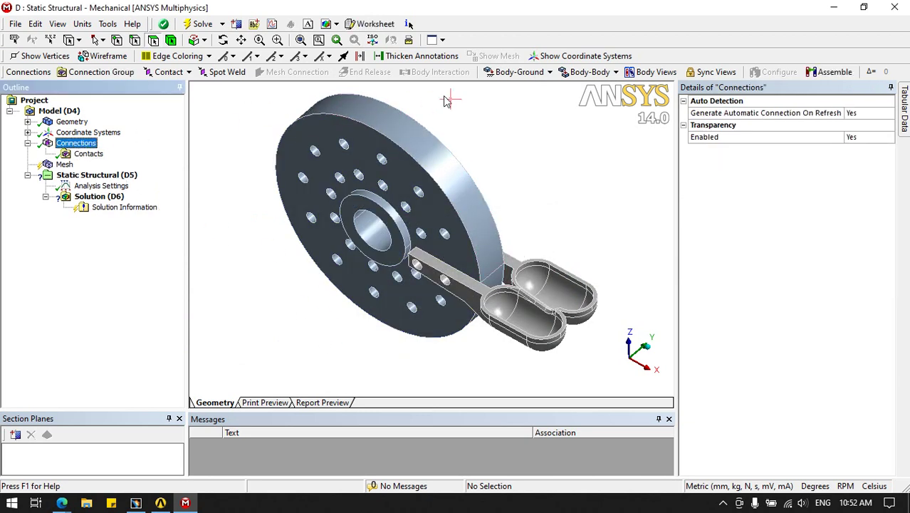
{"action": "left_click", "coordinate": [513, 74]}
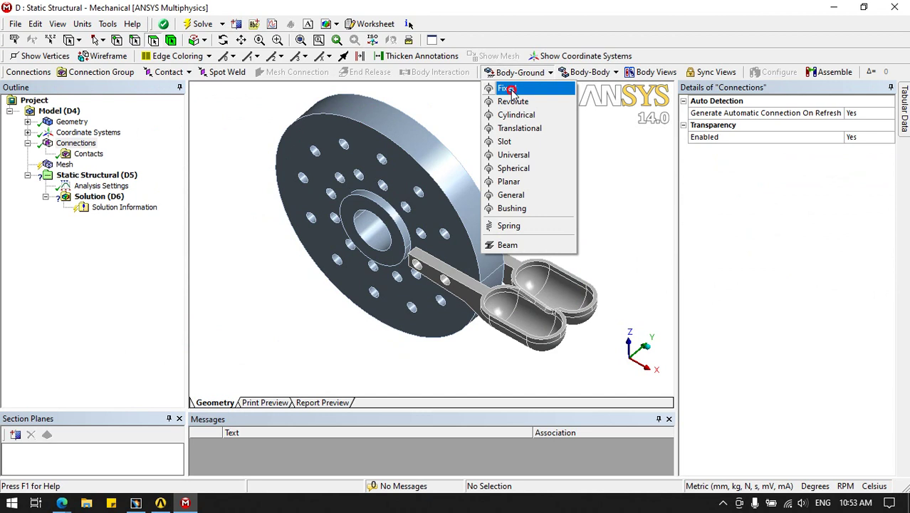
{"action": "left_click", "coordinate": [506, 89]}
{"action": "scroll", "coordinate": [425, 237], "scroll_direction": "up", "scroll_amount": 5}
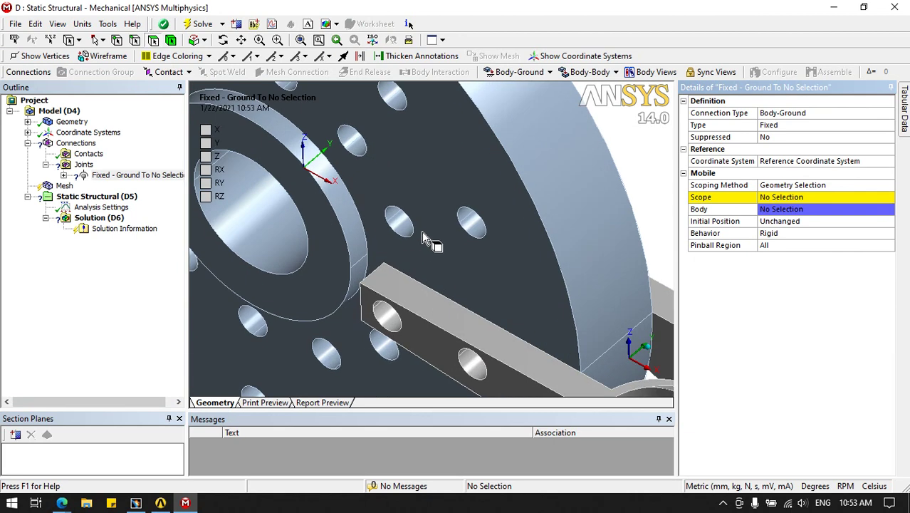
{"action": "scroll", "coordinate": [424, 238], "scroll_direction": "up", "scroll_amount": 5}
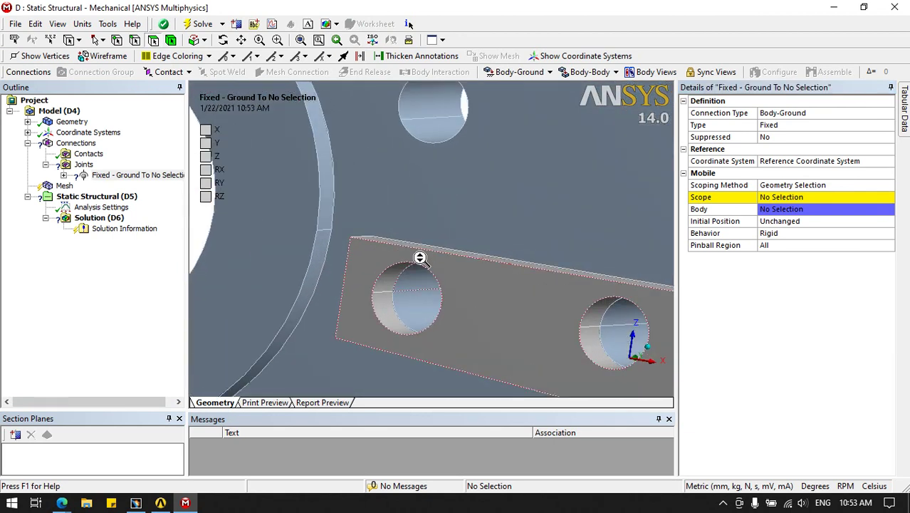
{"action": "left_click", "coordinate": [420, 303]}
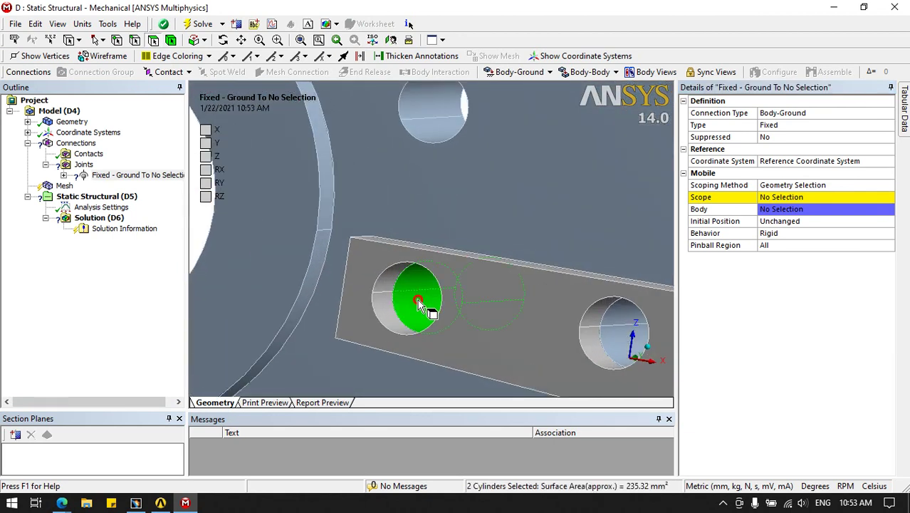
{"action": "left_click", "coordinate": [796, 199]}
{"action": "left_click", "coordinate": [798, 196]}
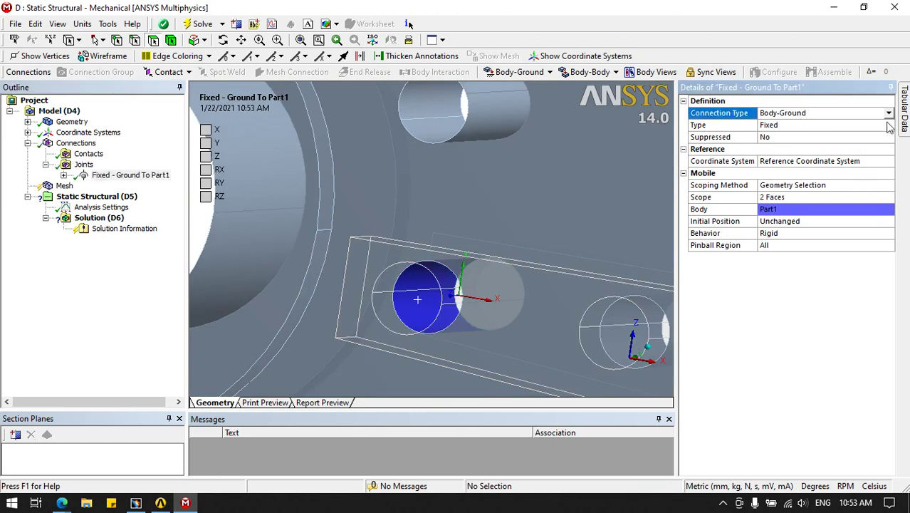
Switch the joint to Body-Body and scope its reference side to the four inner bolt-hole faces of the bucket's two arms
{"action": "left_click", "coordinate": [888, 113]}
{"action": "left_click", "coordinate": [783, 124]}
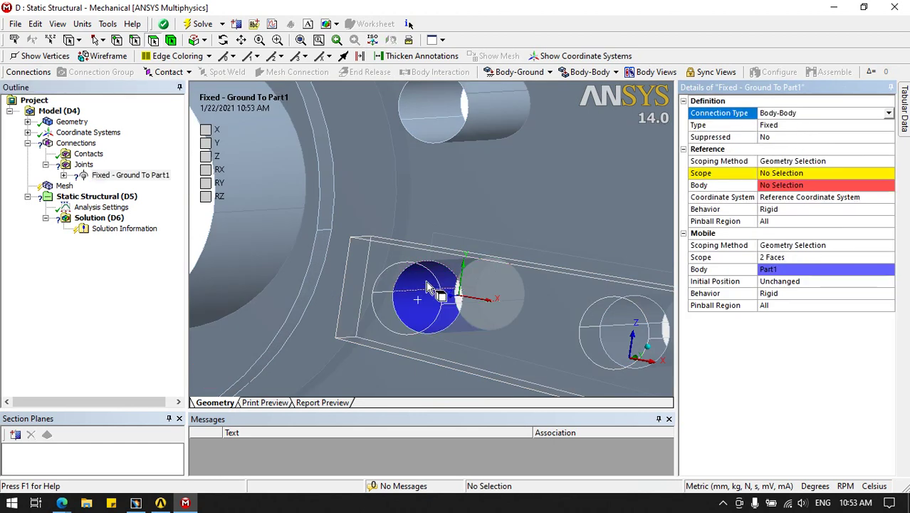
{"action": "left_click", "coordinate": [389, 287]}
{"action": "left_click", "coordinate": [383, 299], "text": "ctrl"}
{"action": "scroll", "coordinate": [466, 273], "scroll_direction": "down", "scroll_amount": 5}
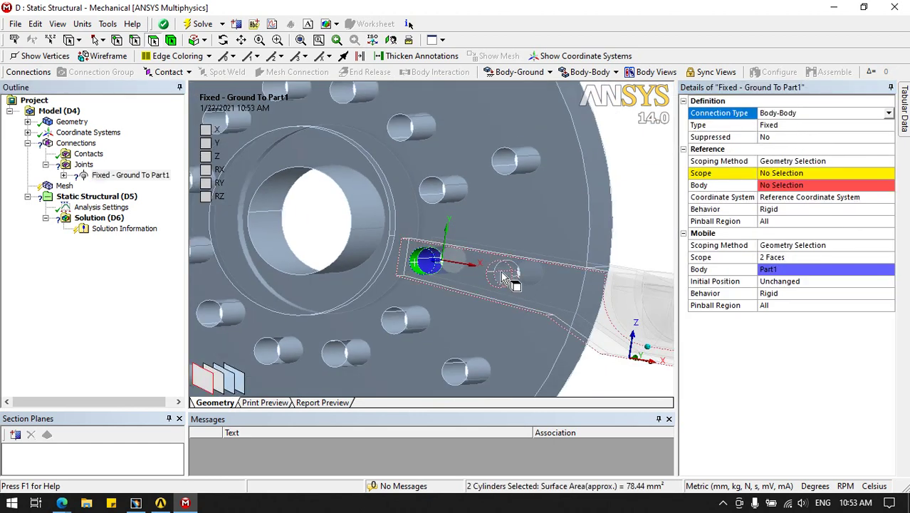
{"action": "middle_click_drag", "start_coordinate": [496, 272], "coordinate": [409, 266]}
{"action": "scroll", "coordinate": [463, 268], "scroll_direction": "up", "scroll_amount": 5}
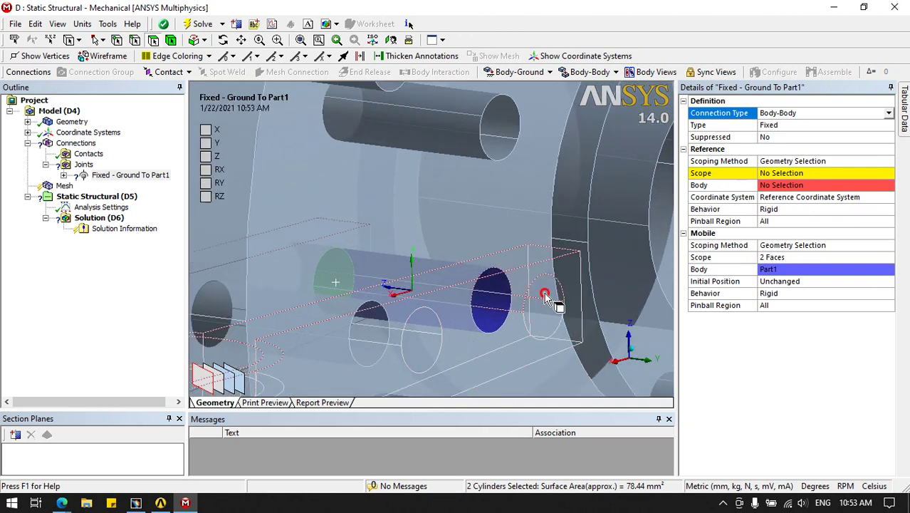
{"action": "left_click_drag", "start_coordinate": [543, 294], "coordinate": [543, 306], "text": "ctrl"}
{"action": "left_click", "coordinate": [781, 175]}
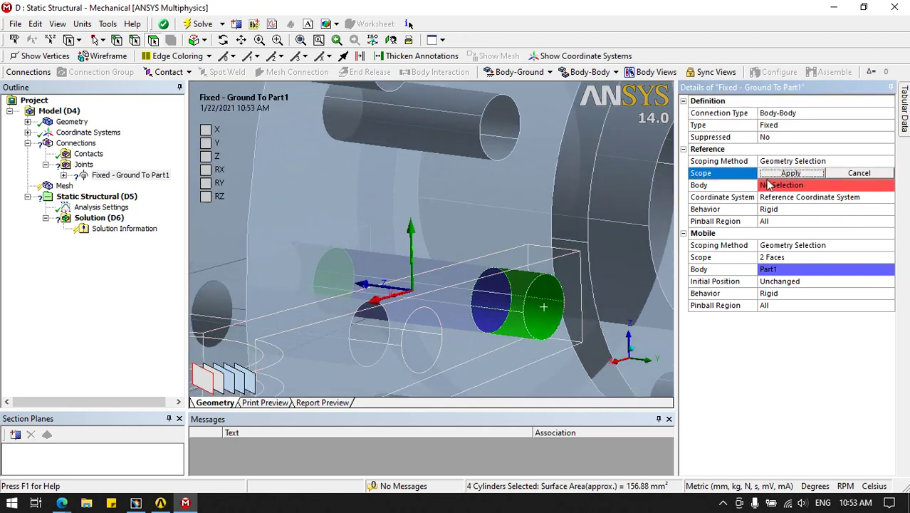
{"action": "left_click", "coordinate": [775, 173]}
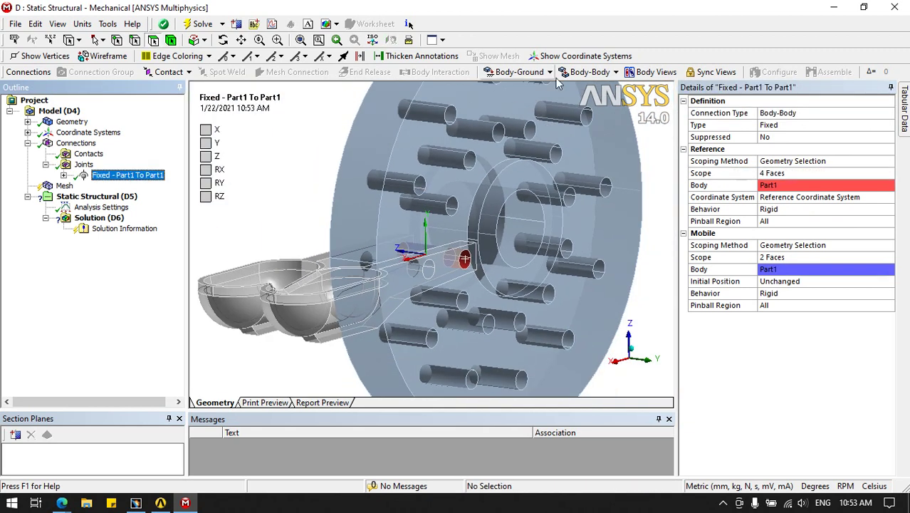
Add a second fixed body-body joint with the wheel disc's outer bolt hole behind the bucket arm as its reference scope
{"action": "left_click", "coordinate": [589, 72]}
{"action": "left_click", "coordinate": [578, 87]}
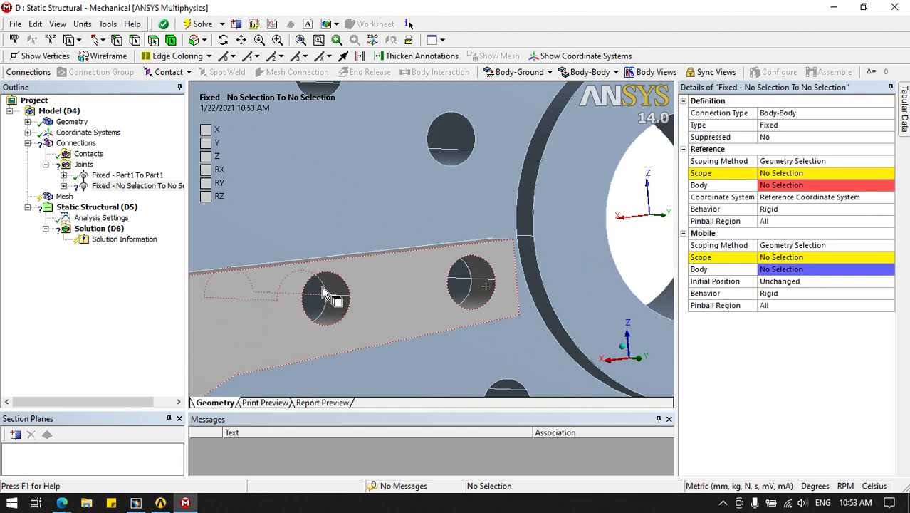
{"action": "left_click", "coordinate": [316, 299]}
{"action": "left_click", "coordinate": [768, 173]}
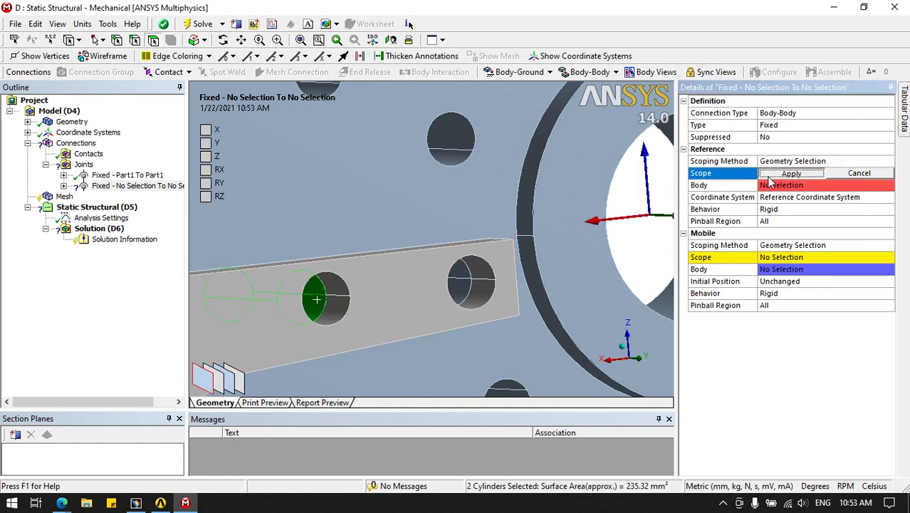
{"action": "left_click", "coordinate": [790, 173]}
Scope the second joint's mobile side to the four outer bolt-hole faces of the bucket's two arms
{"action": "left_click", "coordinate": [343, 291]}
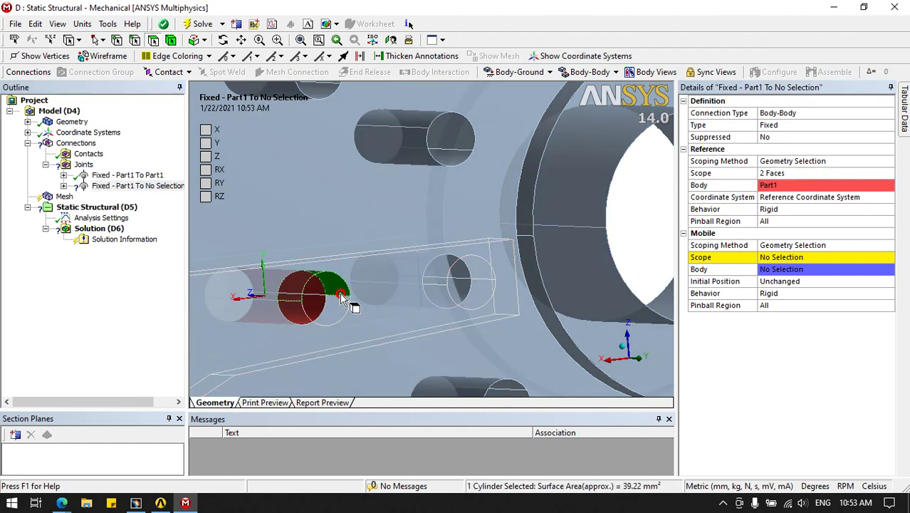
{"action": "left_click", "coordinate": [340, 302], "text": "ctrl"}
{"action": "scroll", "coordinate": [430, 270], "scroll_direction": "down", "scroll_amount": 5}
{"action": "scroll", "coordinate": [431, 274], "scroll_direction": "down", "scroll_amount": 4}
{"action": "middle_click_drag", "start_coordinate": [431, 274], "coordinate": [473, 258]}
{"action": "scroll", "coordinate": [482, 262], "scroll_direction": "up", "scroll_amount": 7}
{"action": "scroll", "coordinate": [497, 273], "scroll_direction": "up", "scroll_amount": 4}
{"action": "left_click", "coordinate": [542, 276], "text": "ctrl"}
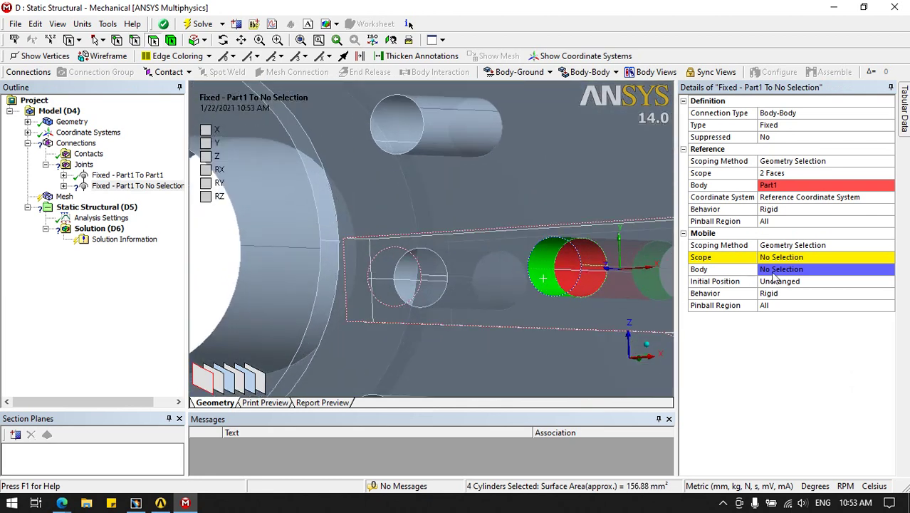
{"action": "left_click", "coordinate": [780, 257]}
Insert a Fixed Support in the Static Structural analysis on the two cylindrical faces of the wheel disc's central bore
{"action": "scroll", "coordinate": [440, 234], "scroll_direction": "down", "scroll_amount": 10}
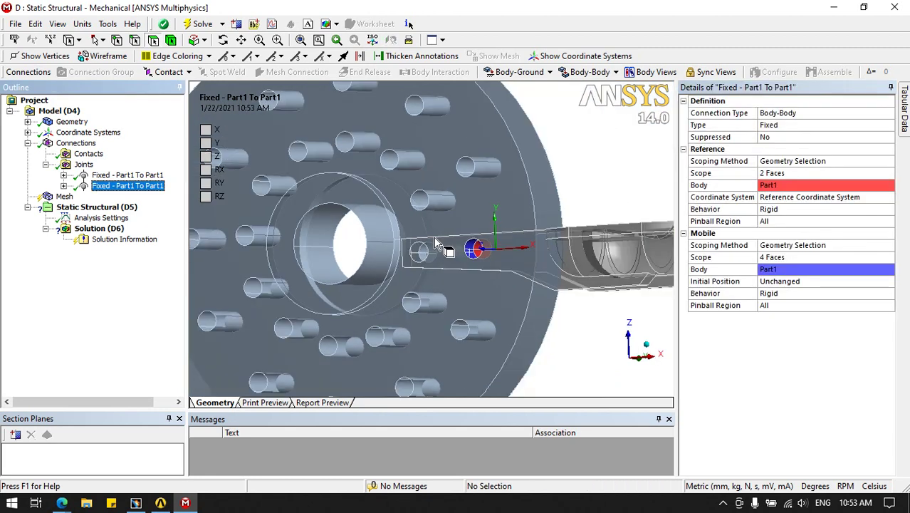
{"action": "middle_click_drag", "start_coordinate": [444, 243], "coordinate": [453, 261]}
{"action": "scroll", "coordinate": [456, 265], "scroll_direction": "up", "scroll_amount": 5}
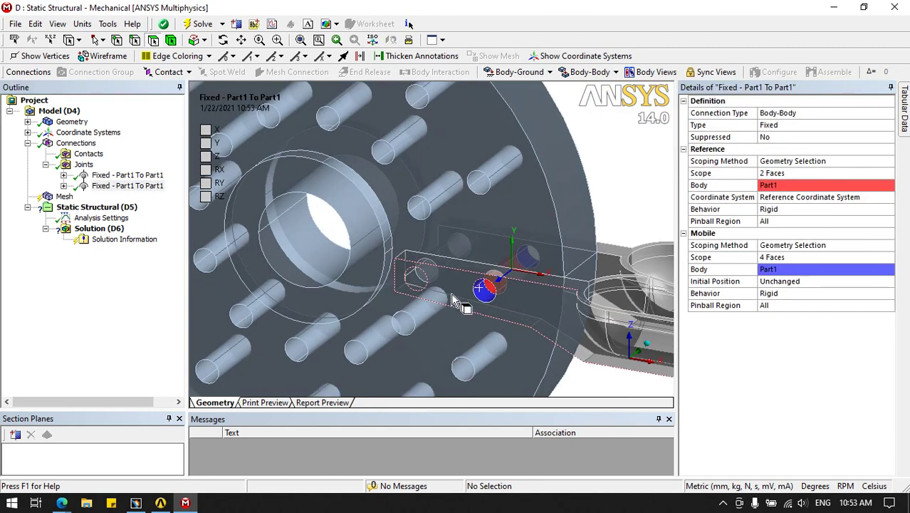
{"action": "scroll", "coordinate": [436, 306], "scroll_direction": "down", "scroll_amount": 4}
{"action": "middle_click_drag", "start_coordinate": [438, 273], "coordinate": [415, 269], "text": "ctrl"}
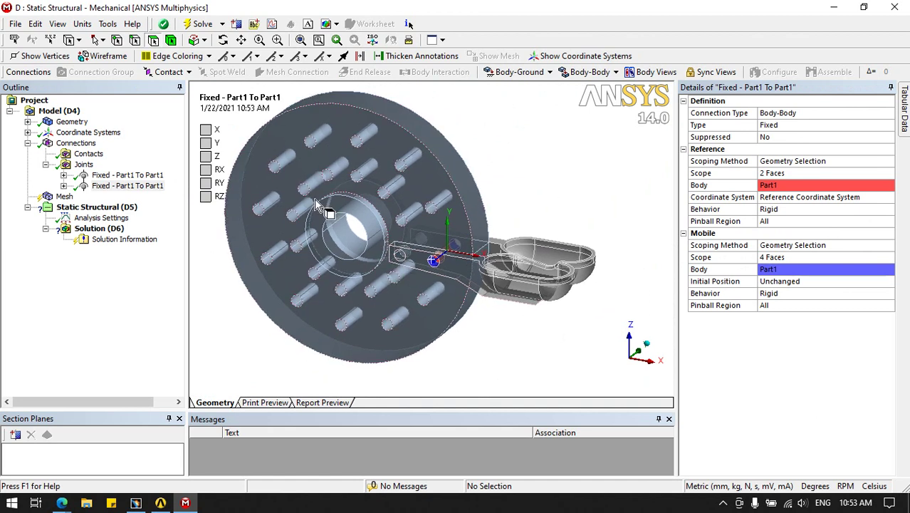
{"action": "left_click", "coordinate": [78, 206]}
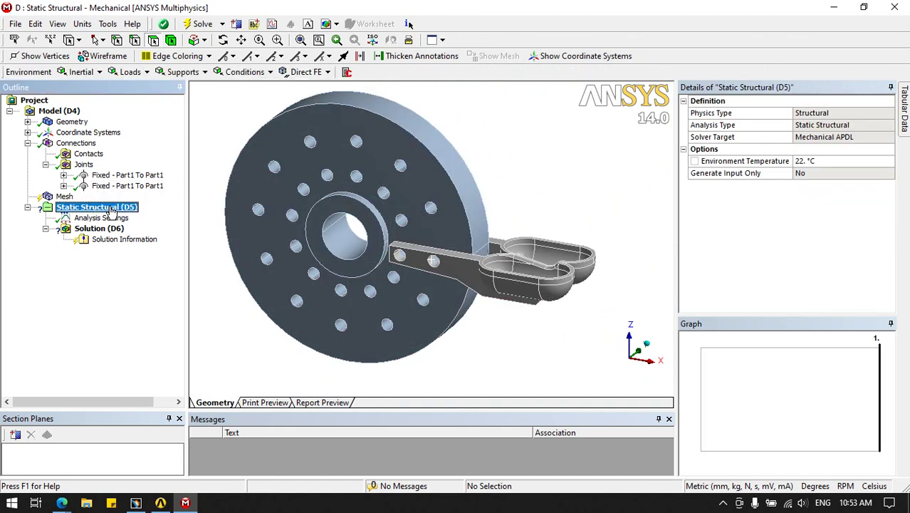
{"action": "right_click", "coordinate": [110, 207]}
{"action": "mouse_move", "coordinate": [221, 223]}
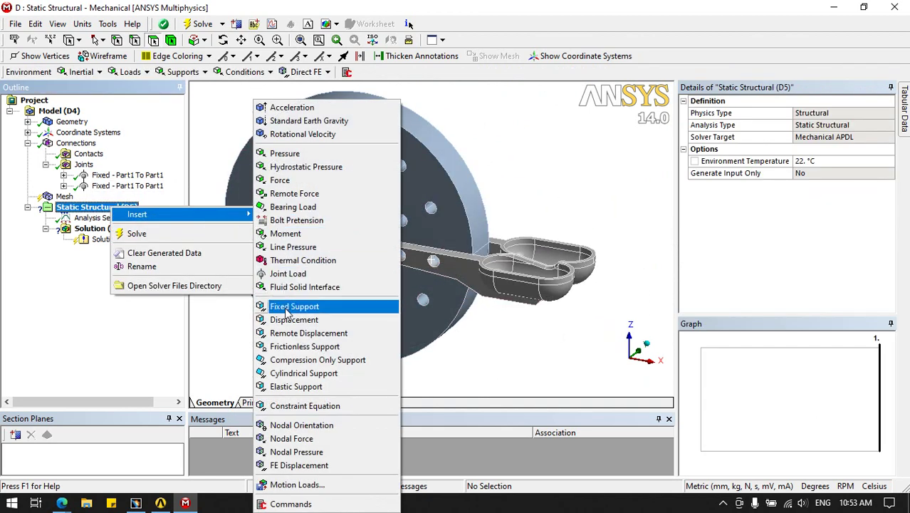
{"action": "left_click", "coordinate": [285, 308]}
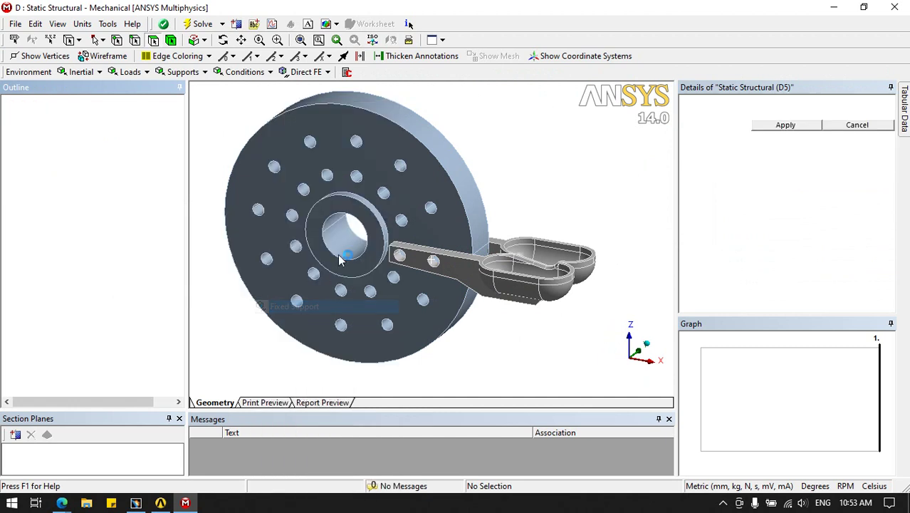
{"action": "left_click_drag", "start_coordinate": [331, 223], "coordinate": [331, 232]}
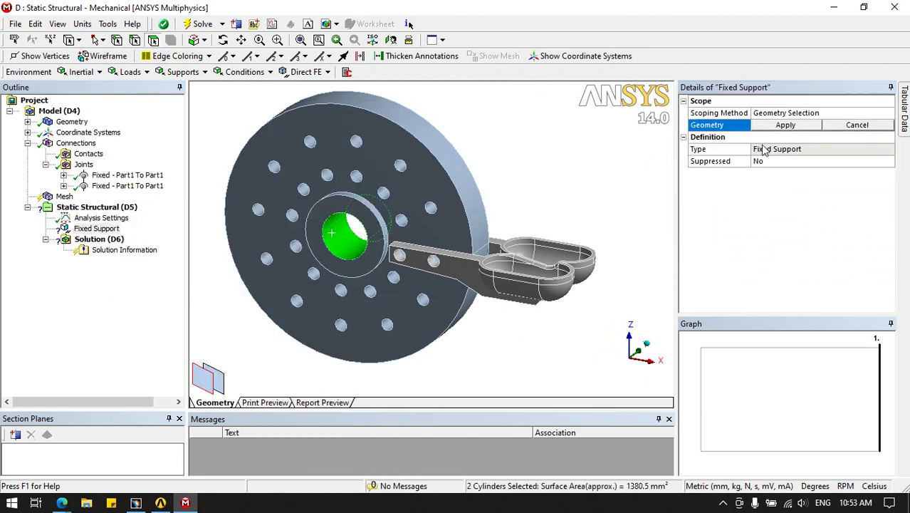
{"action": "left_click", "coordinate": [785, 125]}
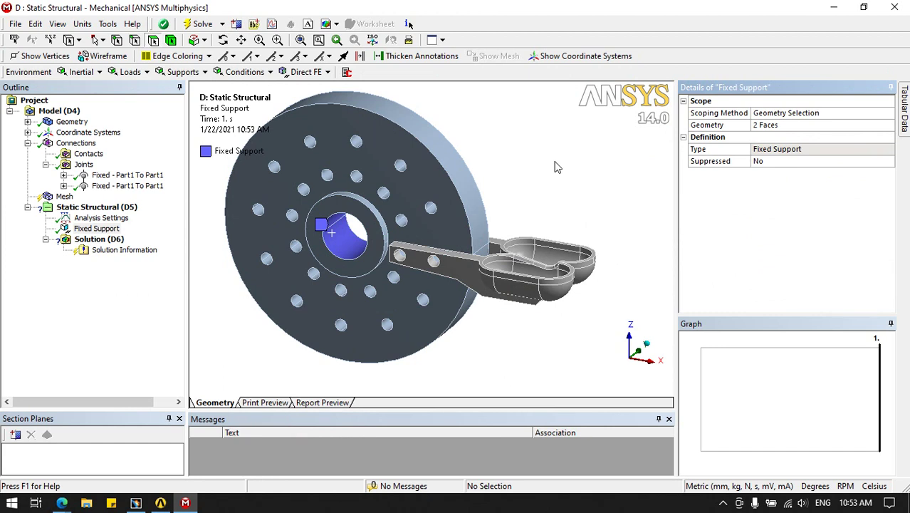
Insert a Force in the Static Structural analysis and apply it to the six inner faces of the two bucket cups
{"action": "right_click", "coordinate": [118, 208]}
{"action": "mouse_move", "coordinate": [168, 217]}
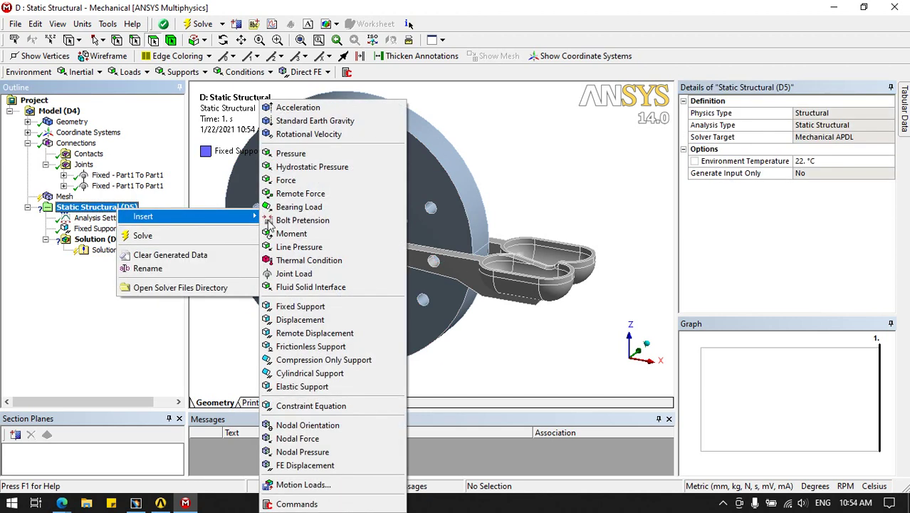
{"action": "left_click", "coordinate": [302, 180]}
{"action": "middle_click_drag", "start_coordinate": [488, 248], "coordinate": [490, 300]}
{"action": "scroll", "coordinate": [498, 307], "scroll_direction": "up", "scroll_amount": 6}
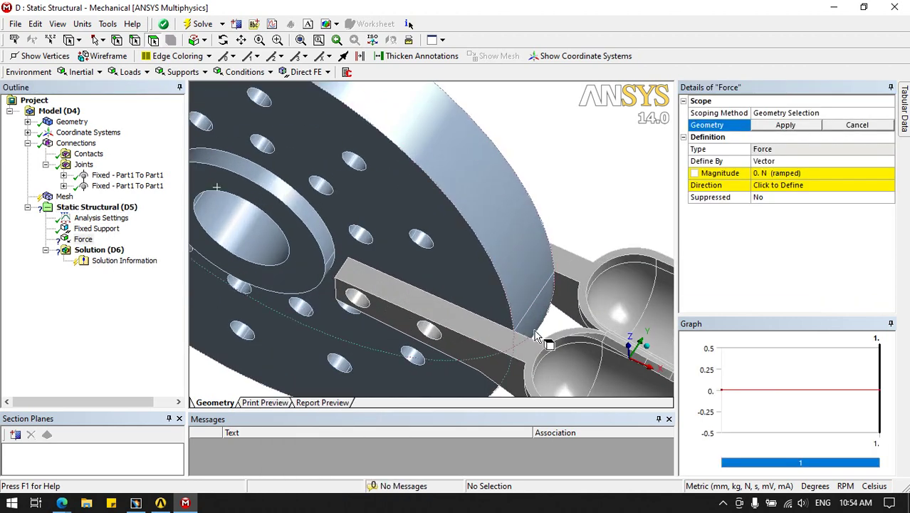
{"action": "middle_click_drag", "start_coordinate": [491, 264], "coordinate": [331, 171], "text": "ctrl"}
{"action": "left_click", "coordinate": [403, 252]}
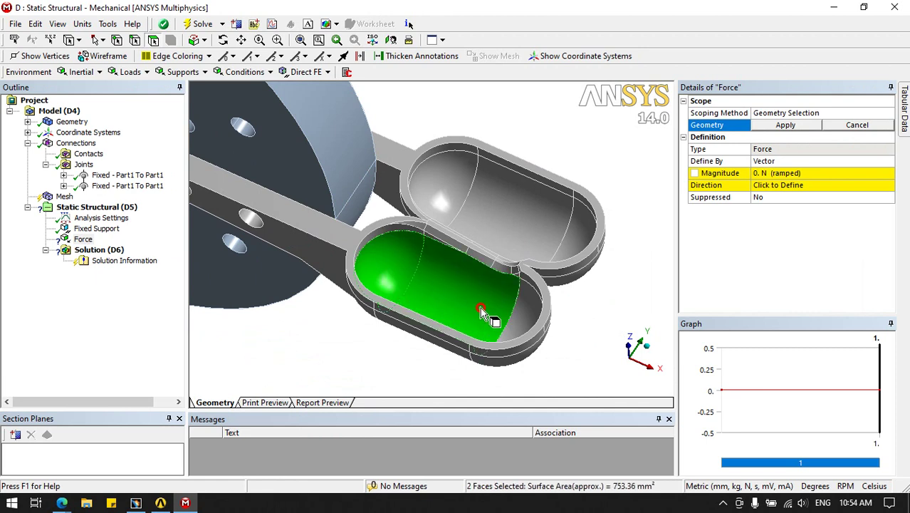
{"action": "left_click", "coordinate": [517, 315], "text": "ctrl"}
{"action": "left_click", "coordinate": [456, 205], "text": "ctrl"}
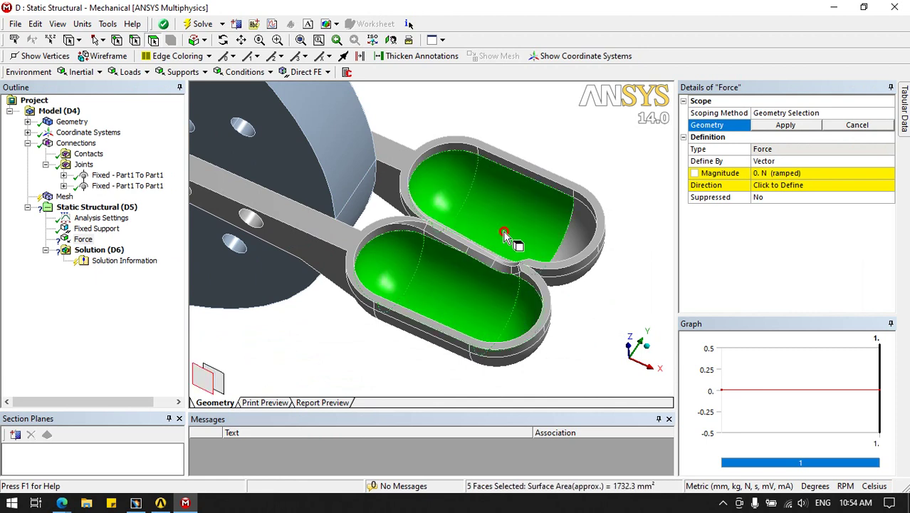
{"action": "left_click", "coordinate": [561, 250], "text": "ctrl"}
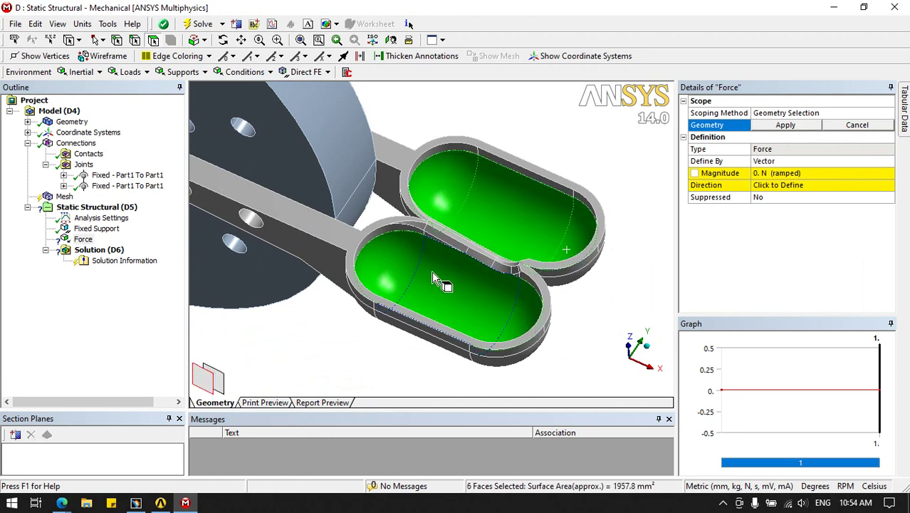
{"action": "left_click", "coordinate": [772, 128]}
Define the force by components in the Global Coordinate System and set its Z component to -0.101 N
{"action": "scroll", "coordinate": [491, 210], "scroll_direction": "down", "scroll_amount": 4}
{"action": "middle_click_drag", "start_coordinate": [422, 232], "coordinate": [421, 180]}
{"action": "left_click", "coordinate": [860, 161]}
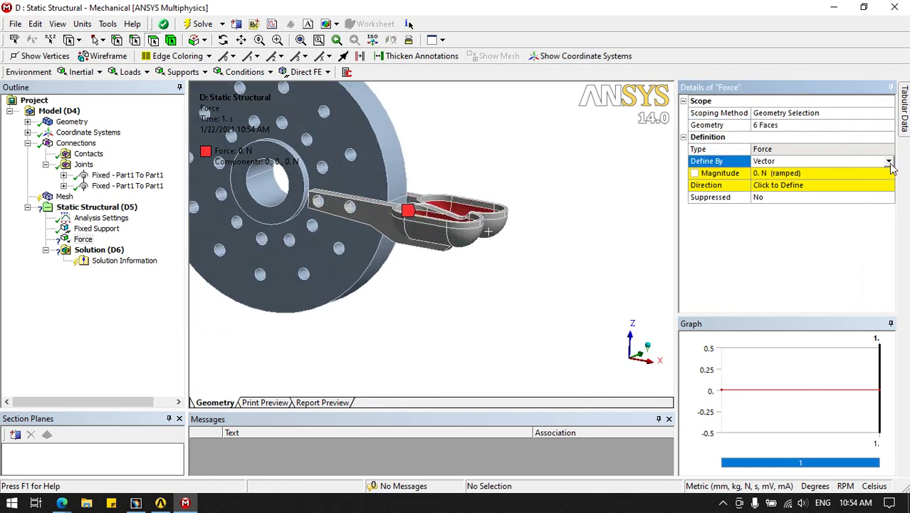
{"action": "left_click", "coordinate": [887, 161]}
{"action": "left_click", "coordinate": [780, 172]}
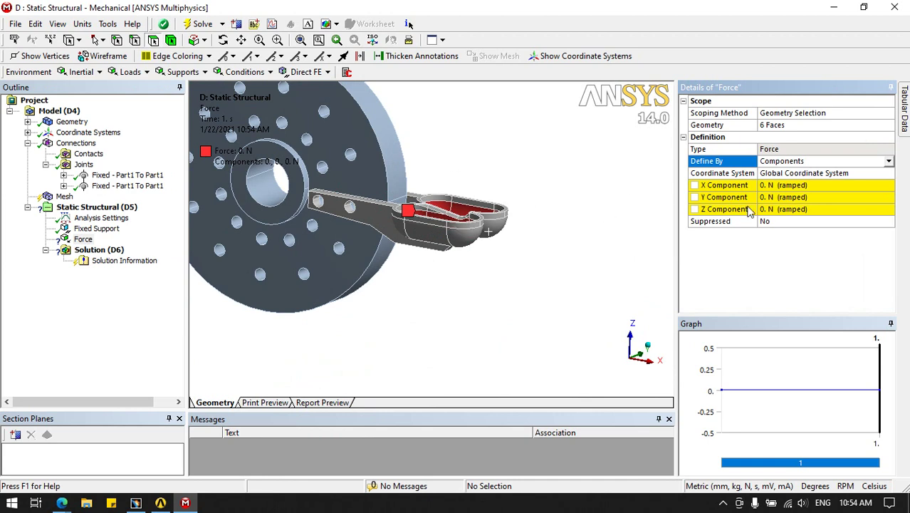
{"action": "left_click", "coordinate": [784, 209]}
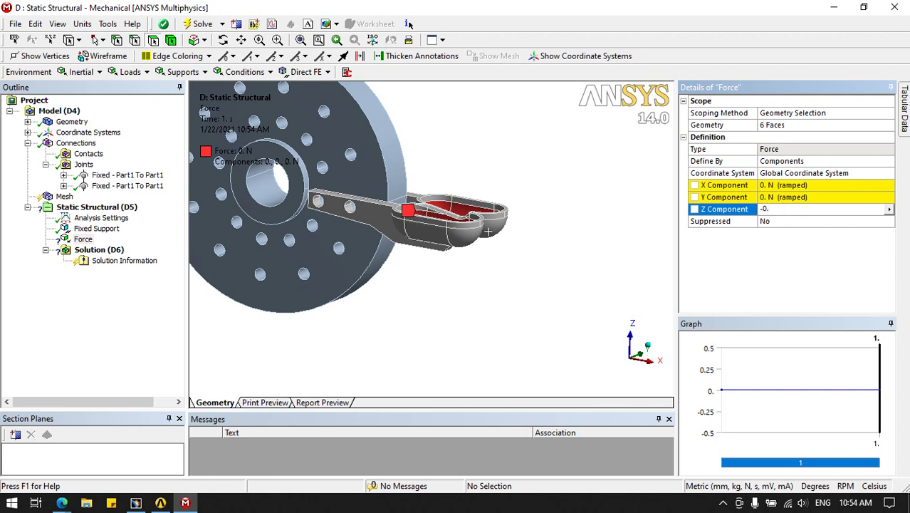
{"action": "key", "text": "Return"}
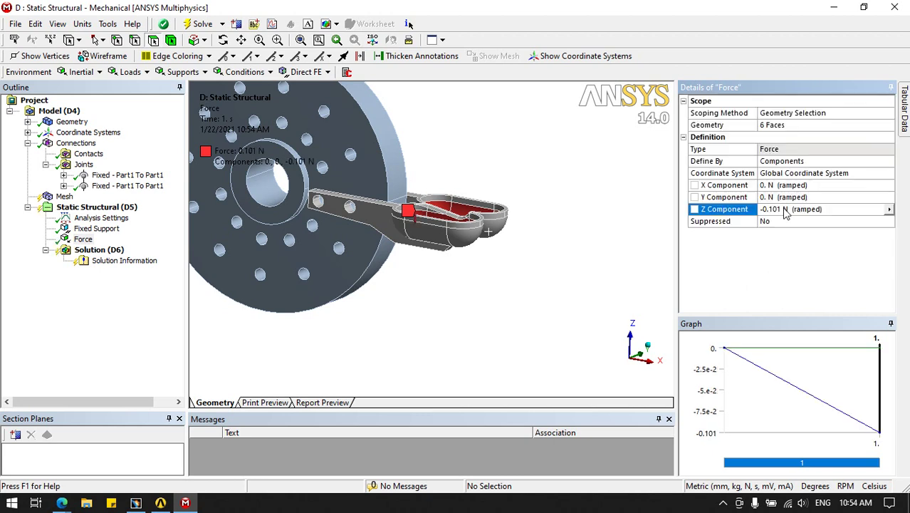
{"action": "scroll", "coordinate": [470, 238], "scroll_direction": "up", "scroll_amount": 10}
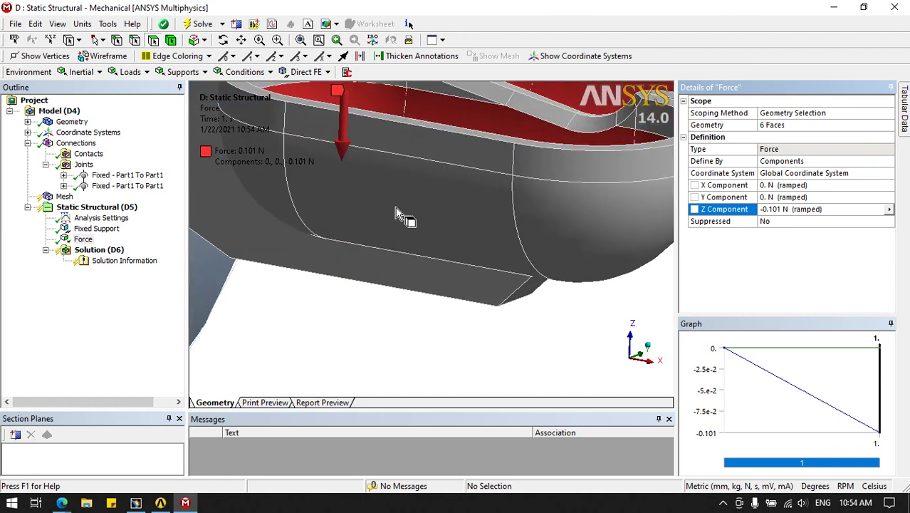
{"action": "scroll", "coordinate": [455, 193], "scroll_direction": "down", "scroll_amount": 10}
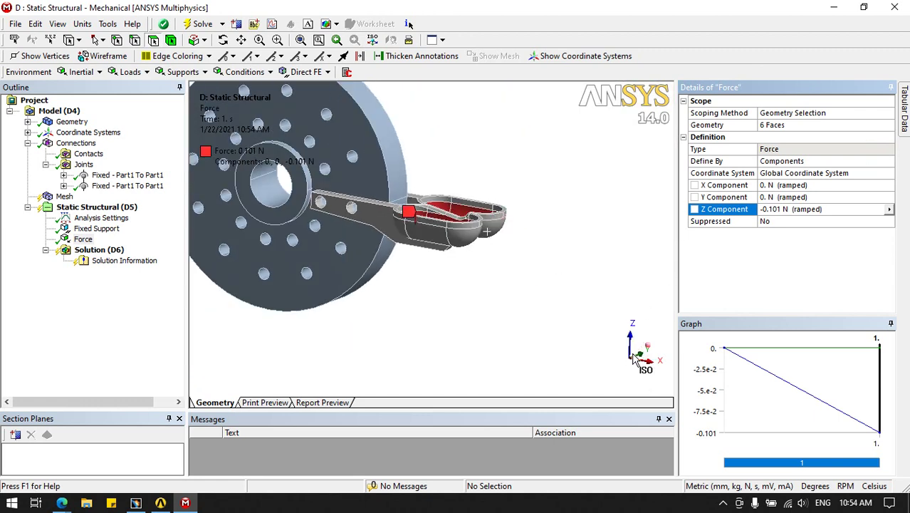
Add Total Deformation, Equivalent (von-Mises) Stress and Equivalent Elastic Strain results for all bodies to the solution and solve the analysis
{"action": "left_click", "coordinate": [97, 250]}
{"action": "left_click", "coordinate": [77, 73]}
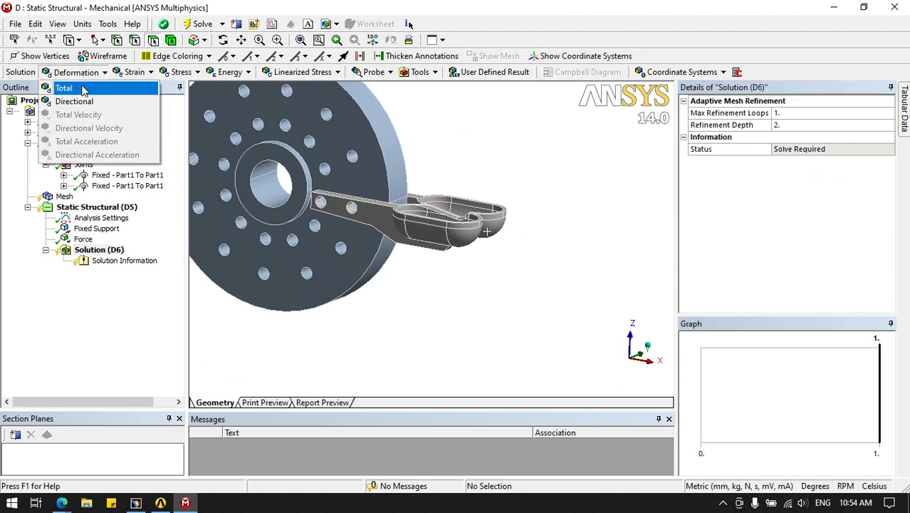
{"action": "left_click", "coordinate": [84, 88]}
{"action": "left_click", "coordinate": [182, 73]}
{"action": "left_click", "coordinate": [183, 89]}
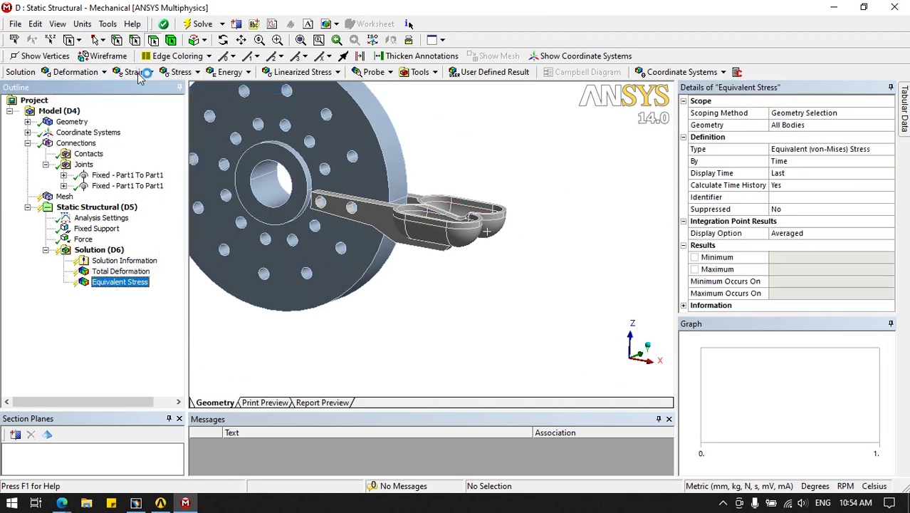
{"action": "left_click", "coordinate": [134, 72]}
{"action": "left_click", "coordinate": [151, 88]}
{"action": "left_click", "coordinate": [190, 28]}
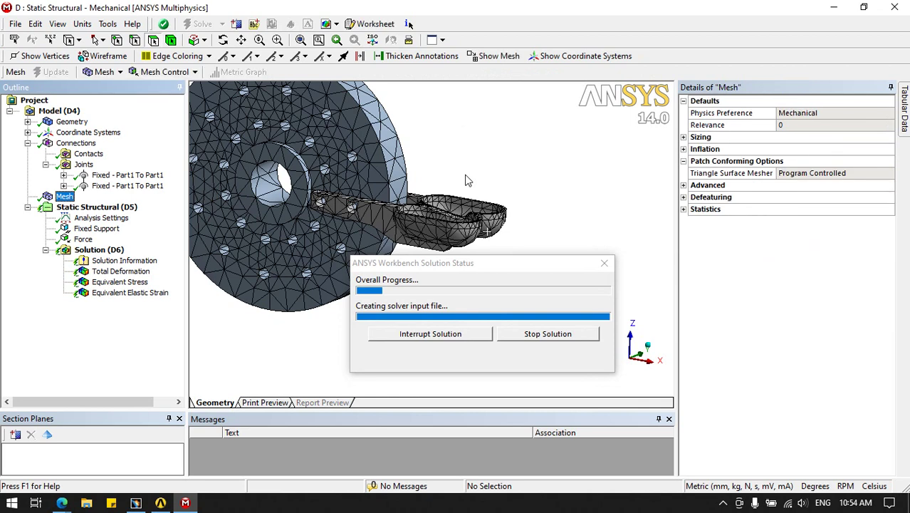
Examine the generated mesh on the bucket cups, arms and wheel disc
{"action": "scroll", "coordinate": [467, 179], "scroll_direction": "up", "scroll_amount": 4}
{"action": "scroll", "coordinate": [469, 176], "scroll_direction": "down", "scroll_amount": 4}
{"action": "middle_click_drag", "start_coordinate": [470, 175], "coordinate": [430, 182]}
{"action": "scroll", "coordinate": [430, 182], "scroll_direction": "up", "scroll_amount": 4}
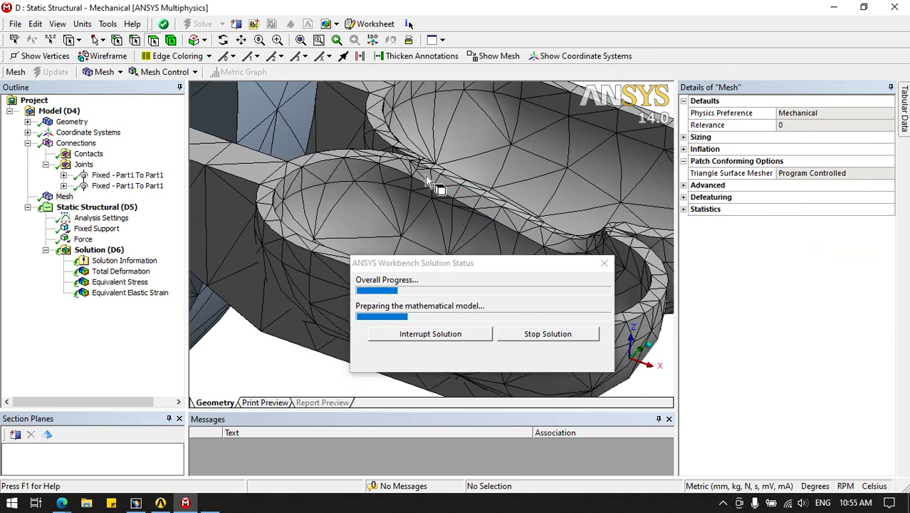
{"action": "scroll", "coordinate": [425, 178], "scroll_direction": "down", "scroll_amount": 4}
{"action": "middle_click_drag", "start_coordinate": [422, 183], "coordinate": [431, 165]}
{"action": "scroll", "coordinate": [480, 168], "scroll_direction": "up", "scroll_amount": 3}
{"action": "scroll", "coordinate": [476, 162], "scroll_direction": "down", "scroll_amount": 2}
{"action": "scroll", "coordinate": [472, 161], "scroll_direction": "down", "scroll_amount": 3}
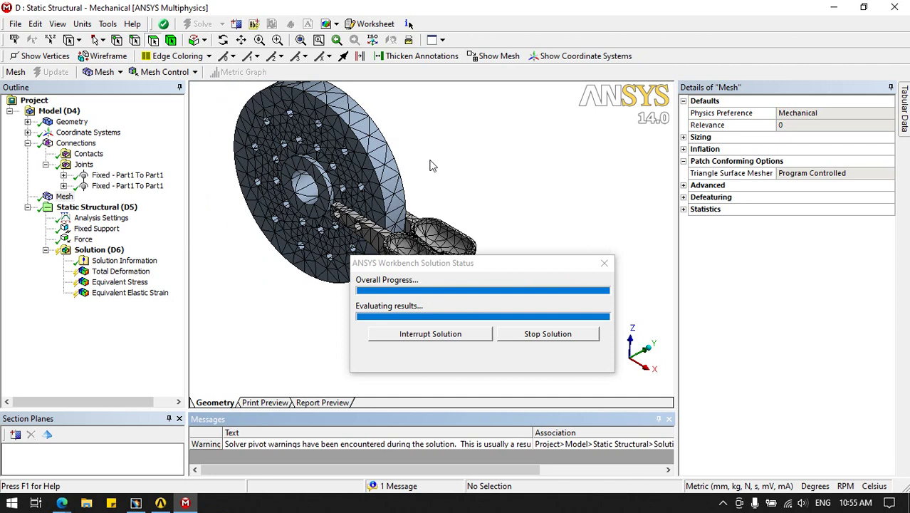
Review the Total Deformation, Equivalent Stress and Equivalent Elastic Strain contours of the whole assembly
{"action": "left_click", "coordinate": [122, 272]}
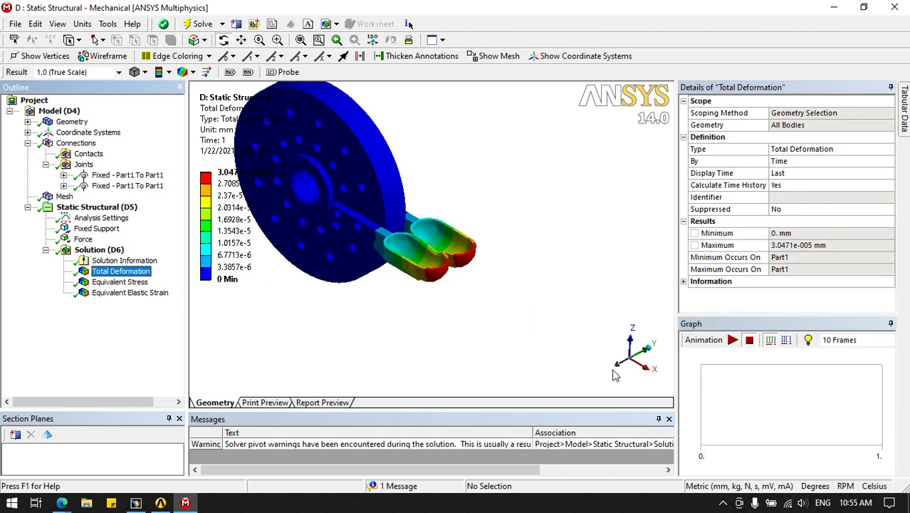
{"action": "middle_click_drag", "start_coordinate": [464, 293], "coordinate": [551, 335], "text": "ctrl"}
{"action": "scroll", "coordinate": [550, 335], "scroll_direction": "up", "scroll_amount": 4}
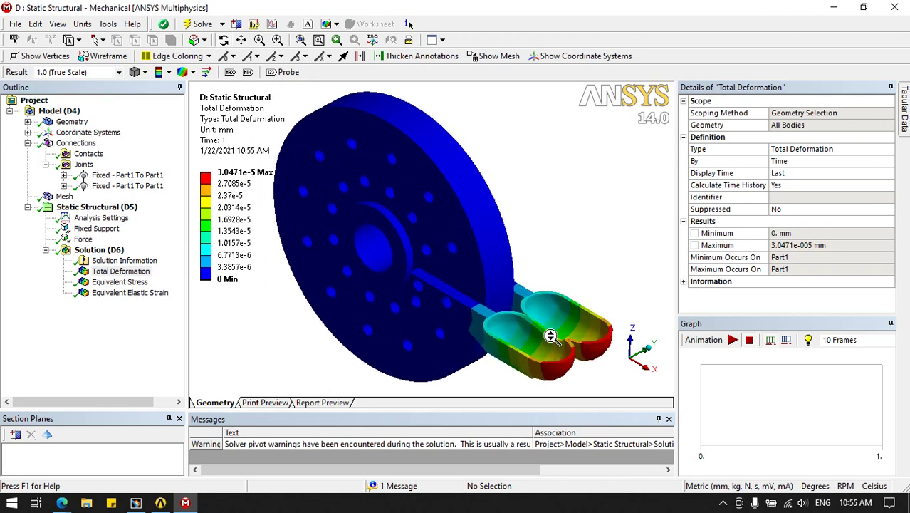
{"action": "left_click", "coordinate": [116, 281]}
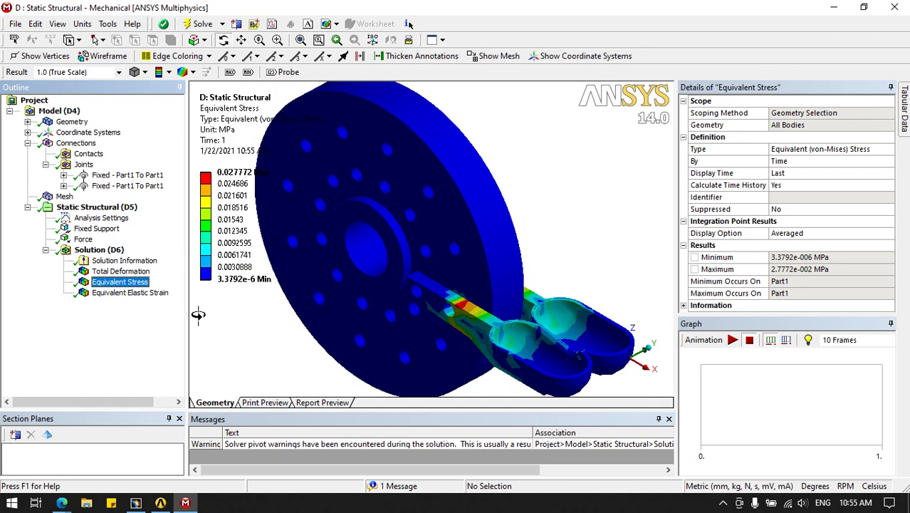
{"action": "left_click", "coordinate": [129, 292]}
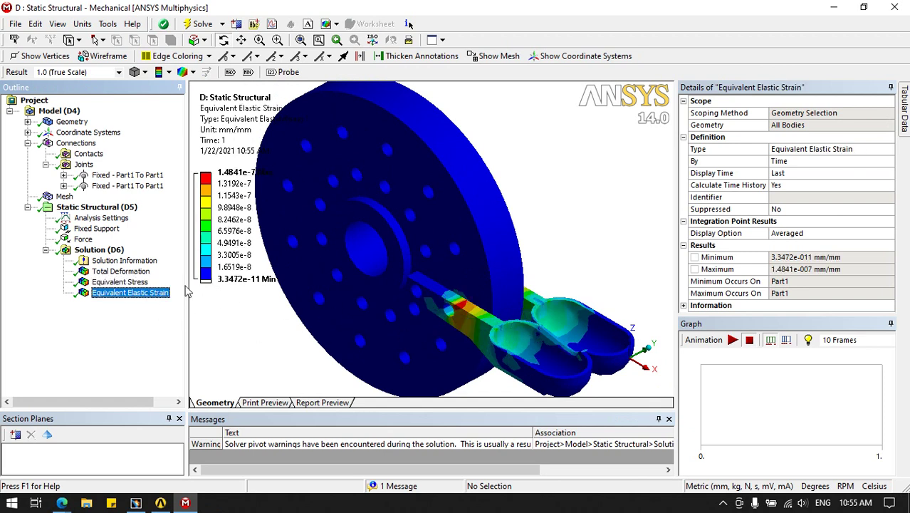
Insert an Equivalent (von-Mises) Stress result scoped to the wheel disc body only and evaluate it
{"action": "left_click", "coordinate": [99, 250]}
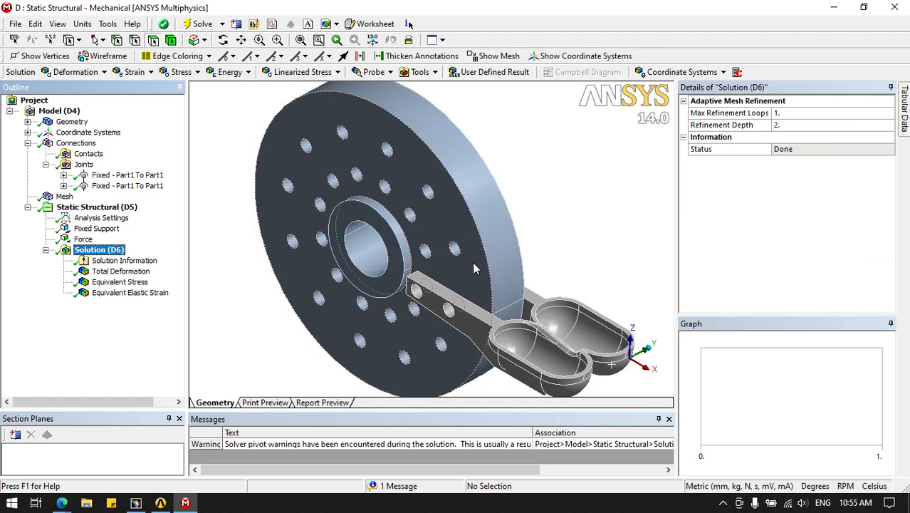
{"action": "scroll", "coordinate": [413, 253], "scroll_direction": "down", "scroll_amount": 4}
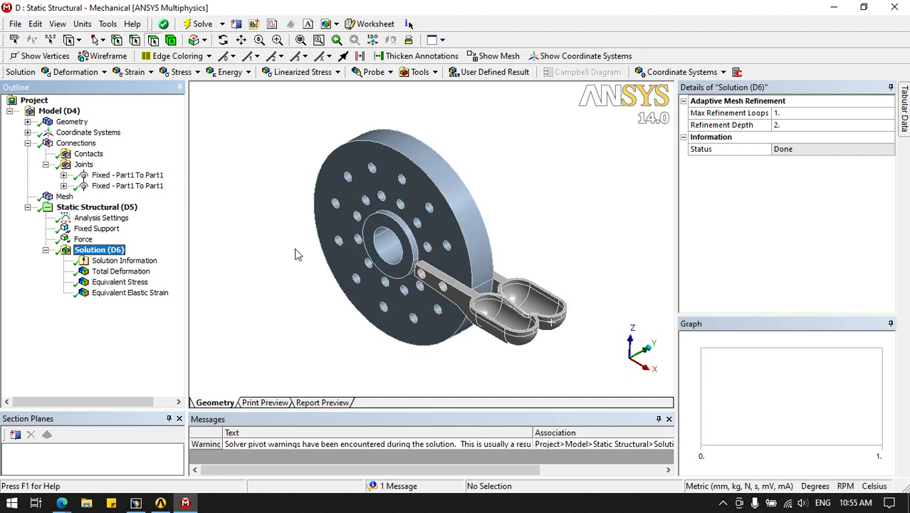
{"action": "left_click", "coordinate": [247, 134]}
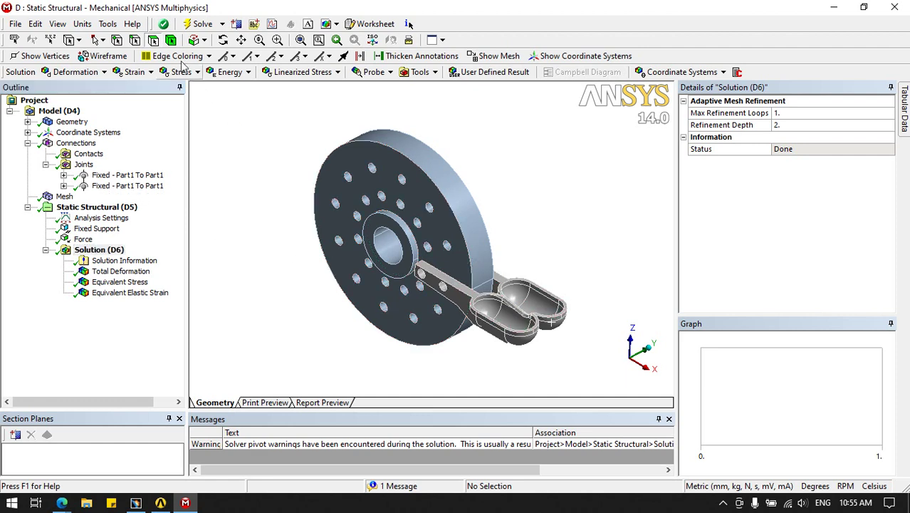
{"action": "left_click", "coordinate": [405, 175]}
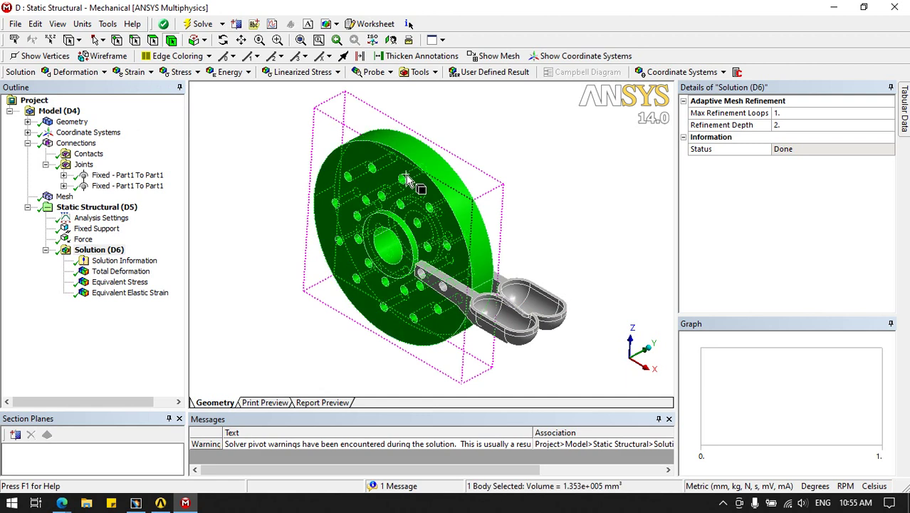
{"action": "left_click", "coordinate": [182, 74]}
{"action": "left_click", "coordinate": [188, 87]}
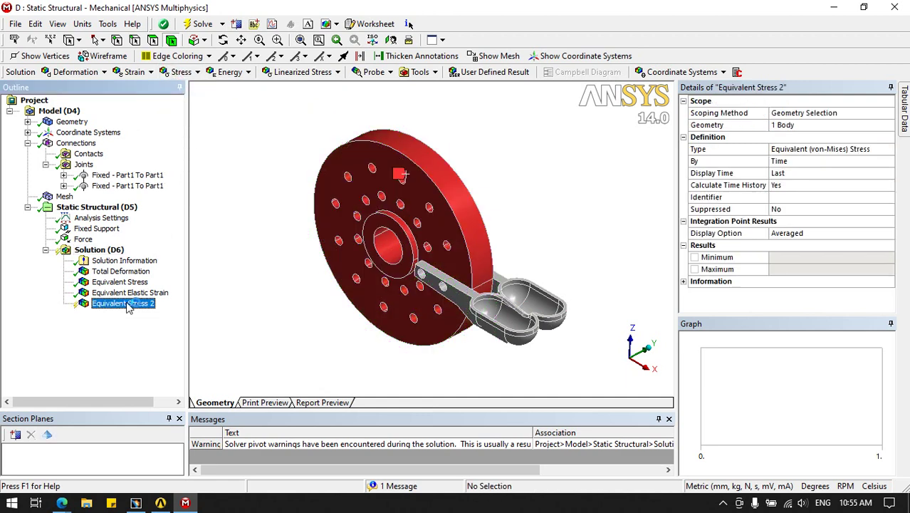
{"action": "right_click", "coordinate": [125, 303]}
{"action": "left_click", "coordinate": [142, 328]}
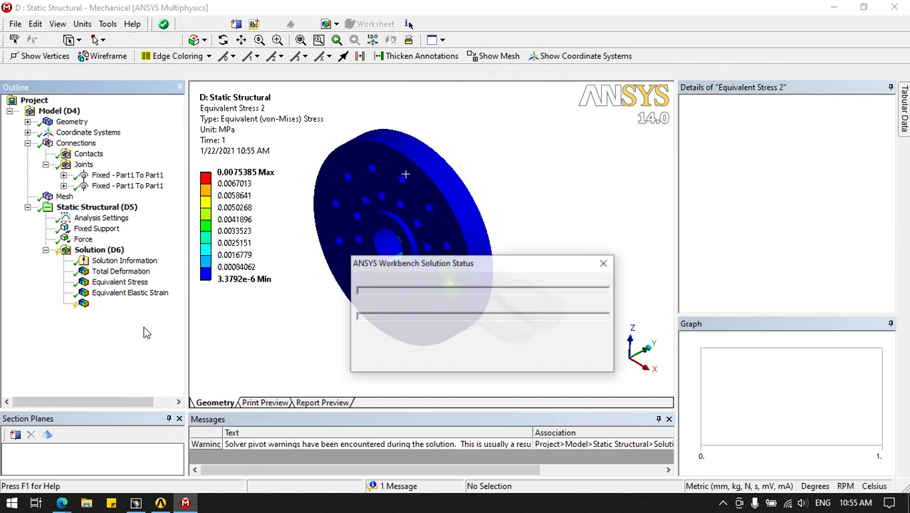
Inspect the disc-only equivalent stress contour around the bolt hole where the bucket arm attaches
{"action": "left_click", "coordinate": [125, 303]}
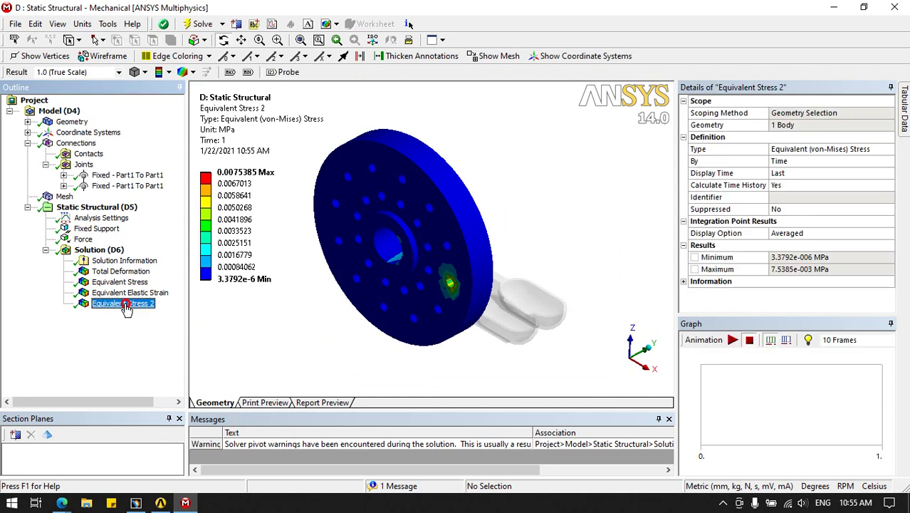
{"action": "scroll", "coordinate": [451, 301], "scroll_direction": "up", "scroll_amount": 3}
{"action": "middle_click_drag", "start_coordinate": [451, 300], "coordinate": [524, 289]}
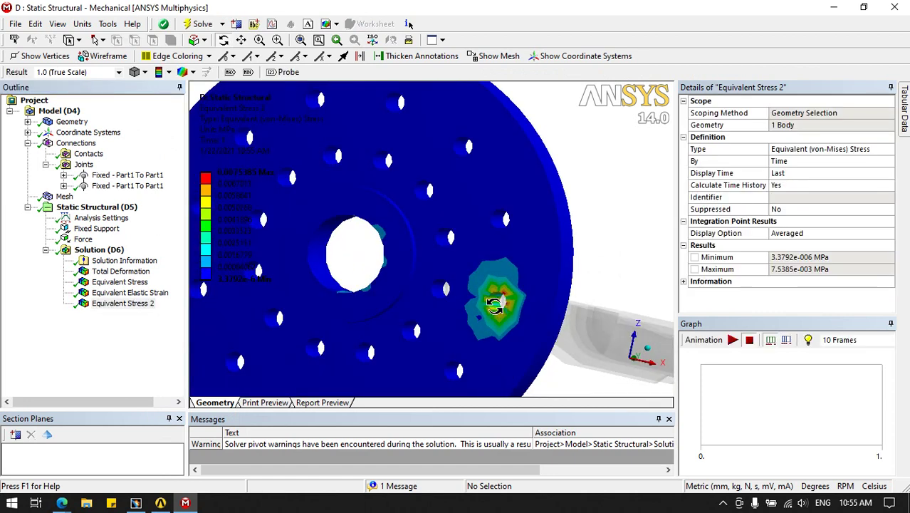
{"action": "scroll", "coordinate": [494, 304], "scroll_direction": "down", "scroll_amount": 2}
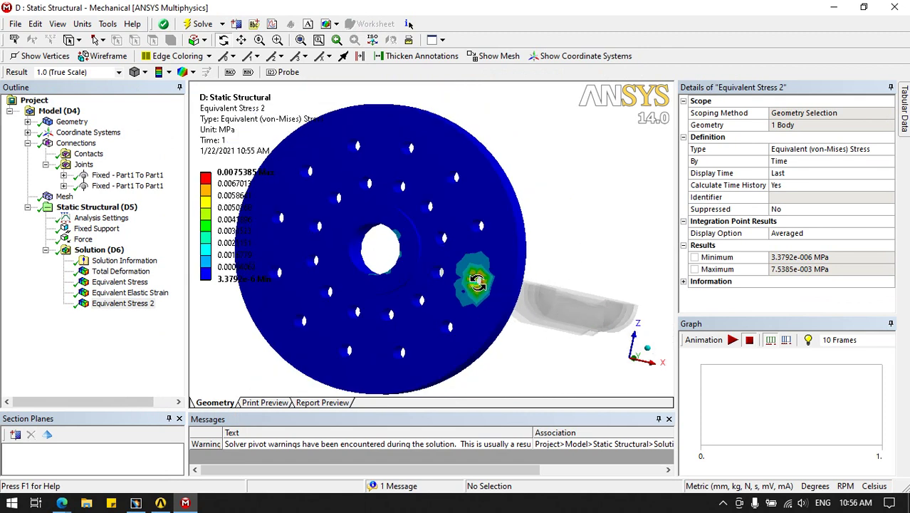
Insert an Equivalent (von-Mises) Stress result scoped to the long upper outer edge of the near bucket arm
{"action": "left_click", "coordinate": [99, 249]}
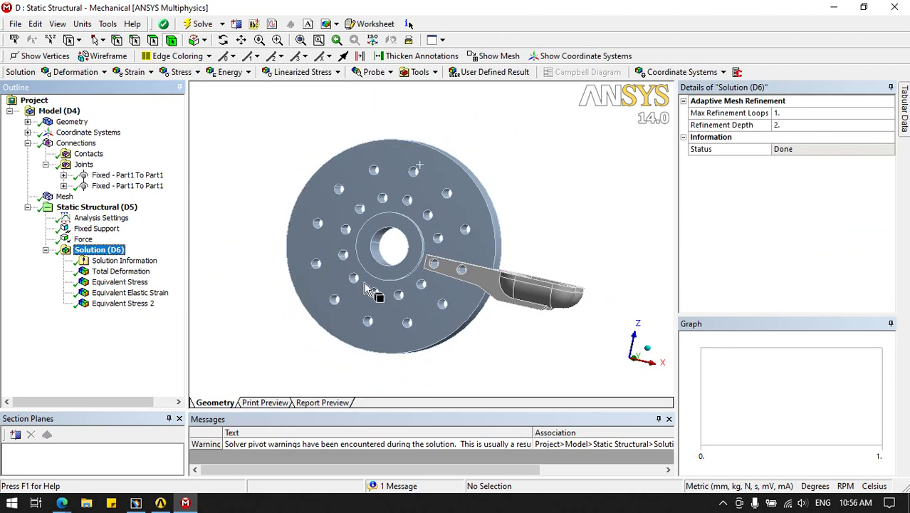
{"action": "middle_click_drag", "start_coordinate": [375, 294], "coordinate": [473, 325]}
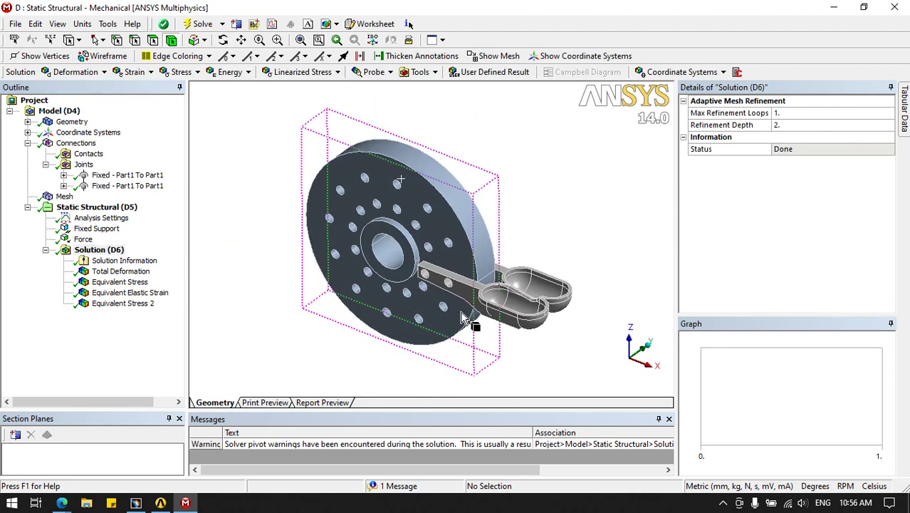
{"action": "scroll", "coordinate": [427, 316], "scroll_direction": "up", "scroll_amount": 4}
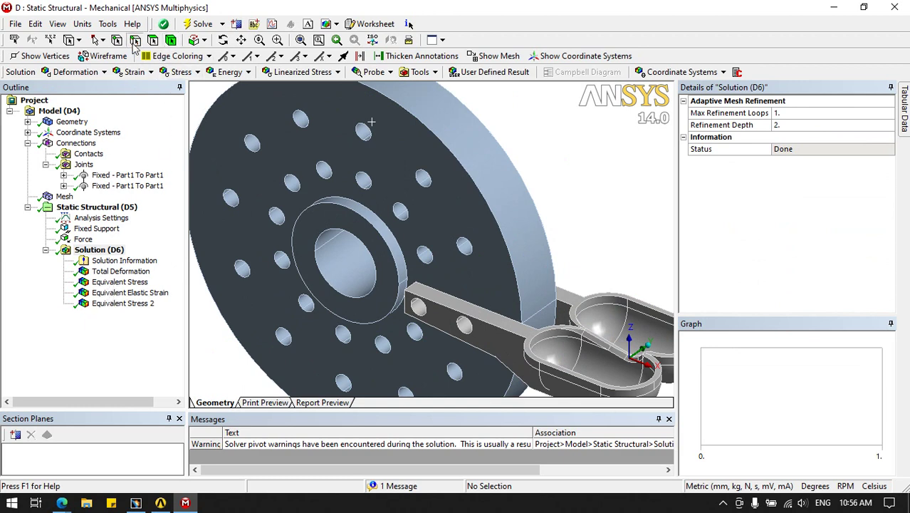
{"action": "left_click", "coordinate": [457, 315]}
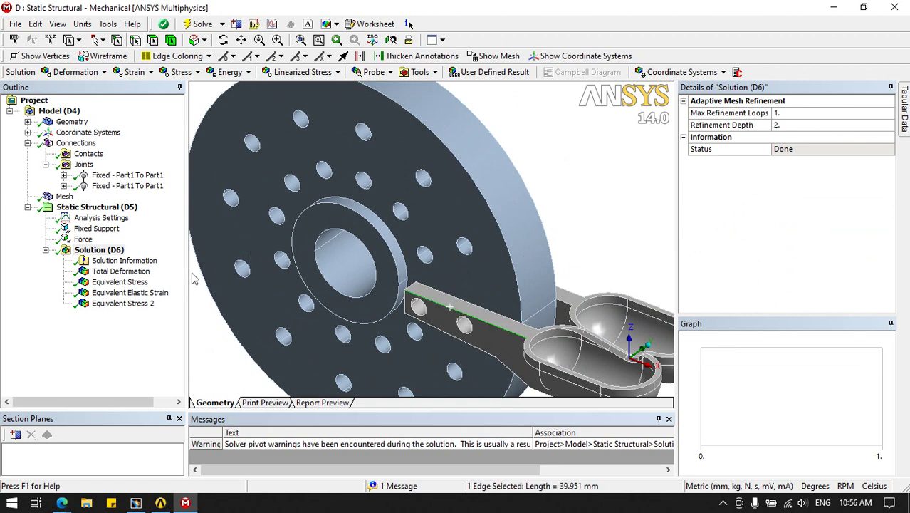
{"action": "left_click", "coordinate": [182, 72]}
{"action": "left_click", "coordinate": [208, 87]}
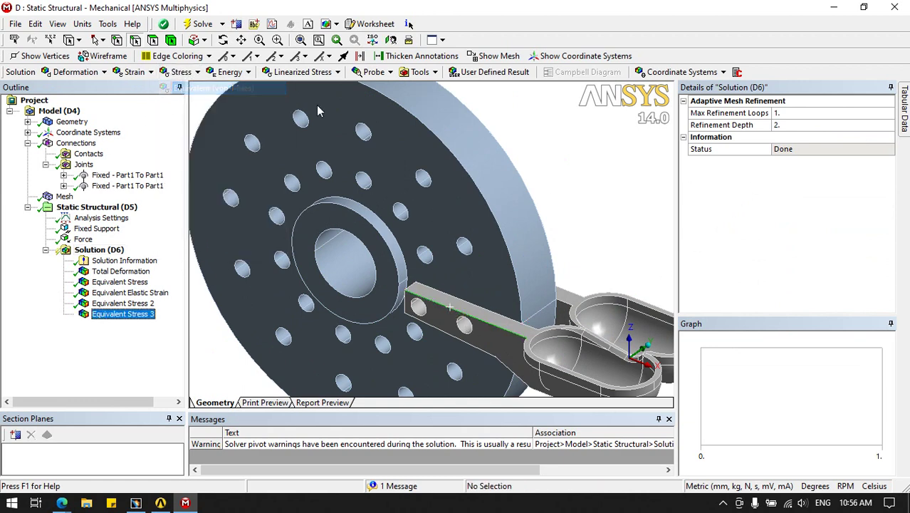
Convert the bucket-arm edge stress result to a path result and evaluate it
{"action": "right_click", "coordinate": [139, 314]}
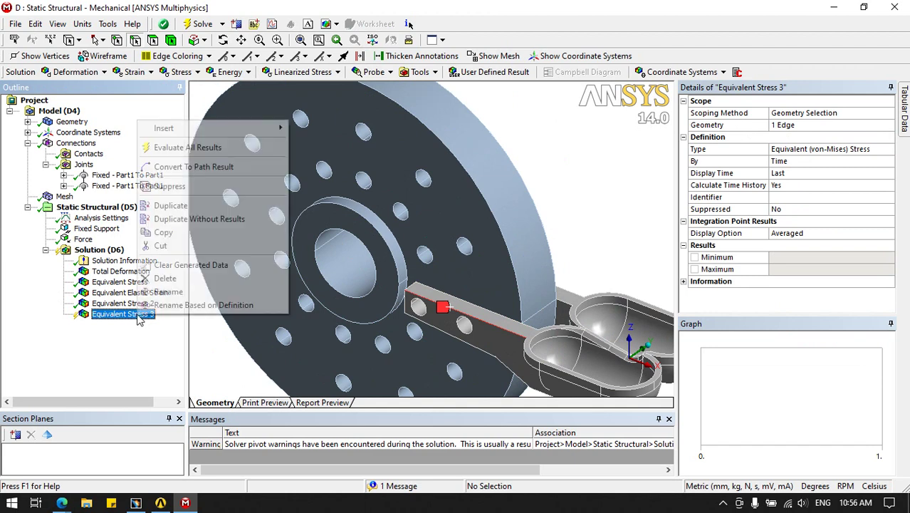
{"action": "left_click", "coordinate": [193, 168]}
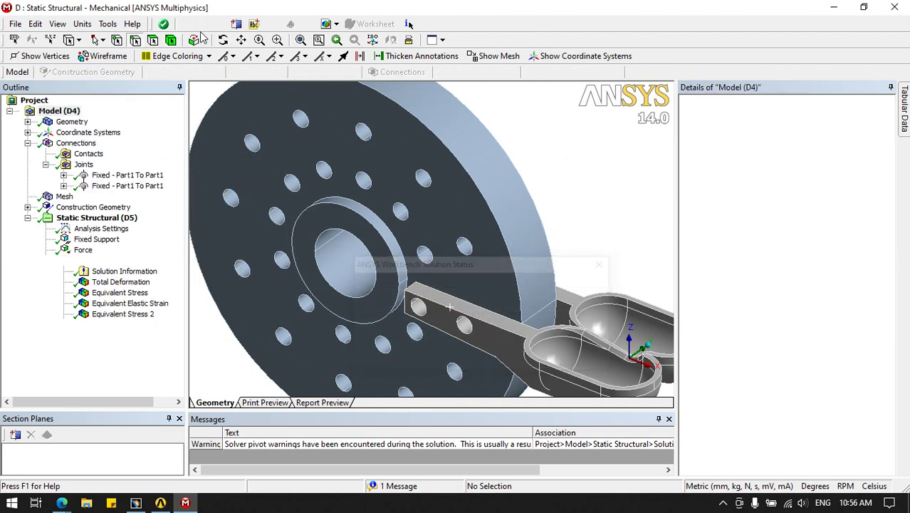
{"action": "left_click", "coordinate": [122, 325]}
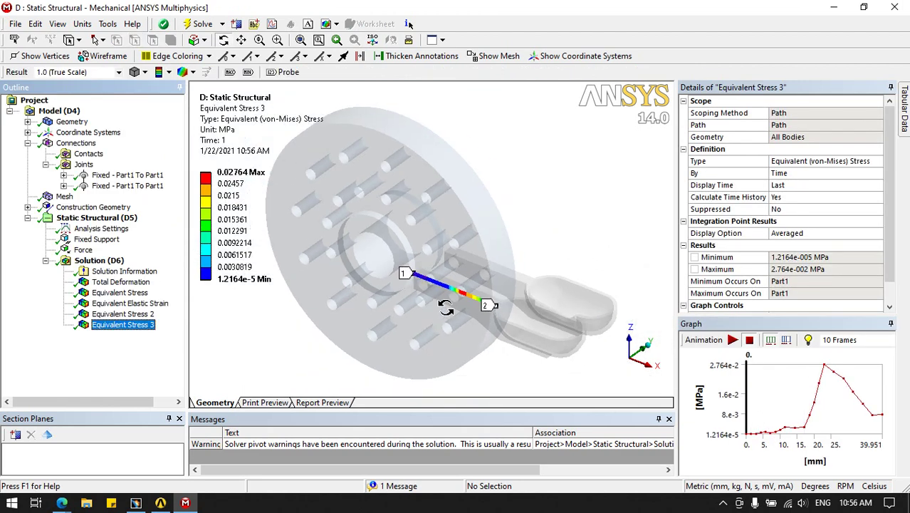
Examine the stress distribution along the bucket-arm path on the model and in its graph
{"action": "scroll", "coordinate": [405, 277], "scroll_direction": "up", "scroll_amount": 4}
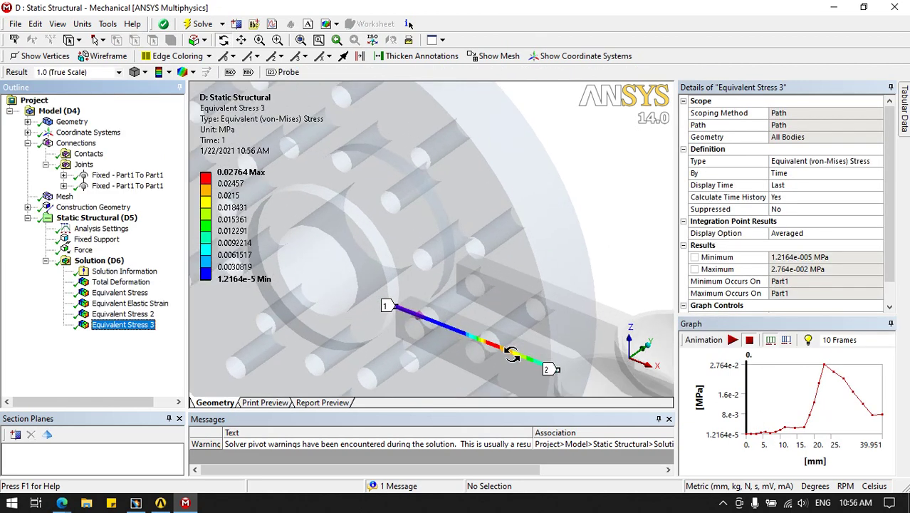
{"action": "left_click_drag", "start_coordinate": [485, 360], "coordinate": [558, 316]}
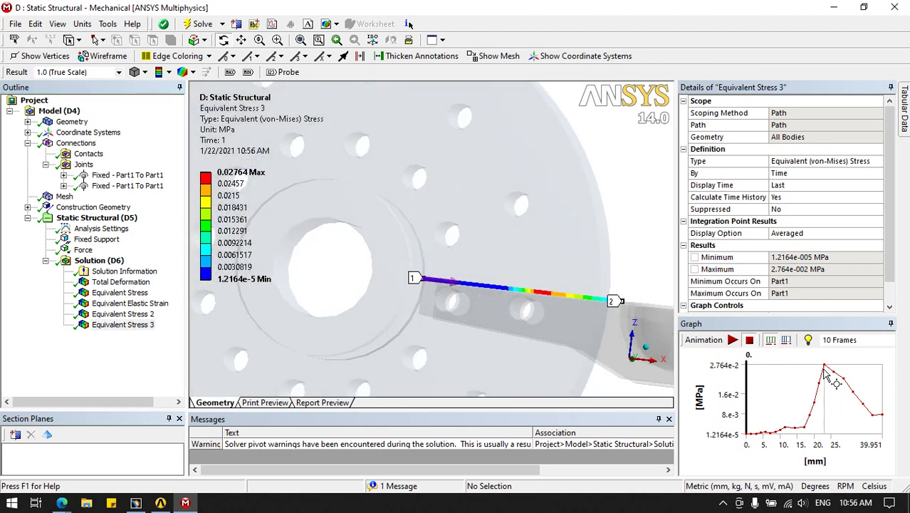
{"action": "scroll", "coordinate": [463, 315], "scroll_direction": "down", "scroll_amount": 5}
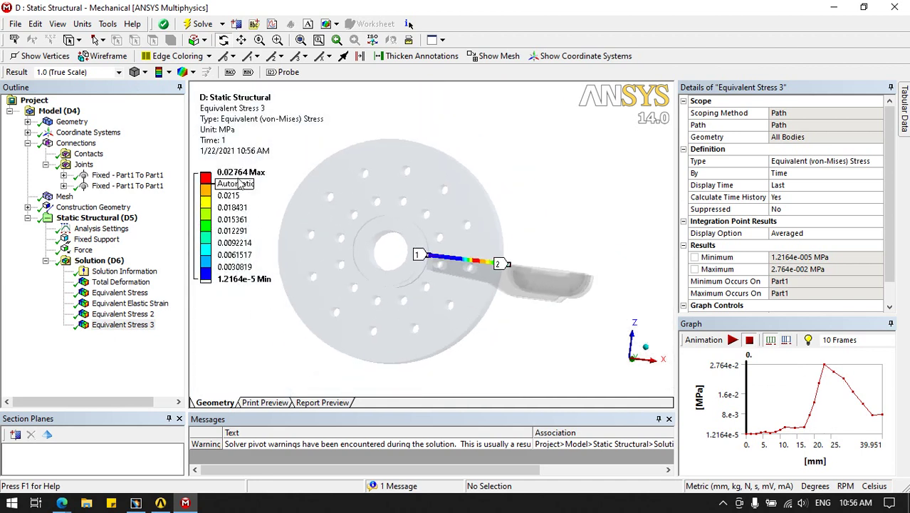
{"action": "left_click_drag", "start_coordinate": [375, 207], "coordinate": [315, 271]}
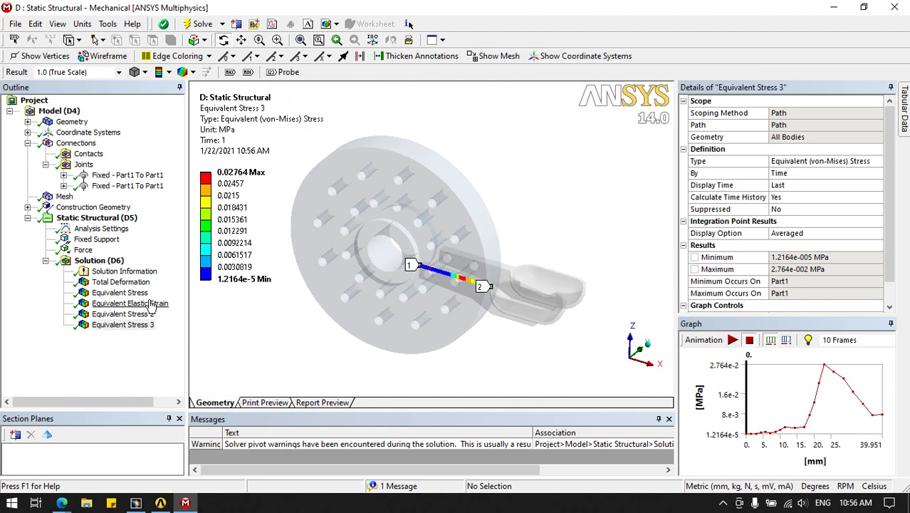
Display the all-bodies Equivalent Stress result and inspect the contour on the bucket arms and disc
{"action": "left_click", "coordinate": [119, 293]}
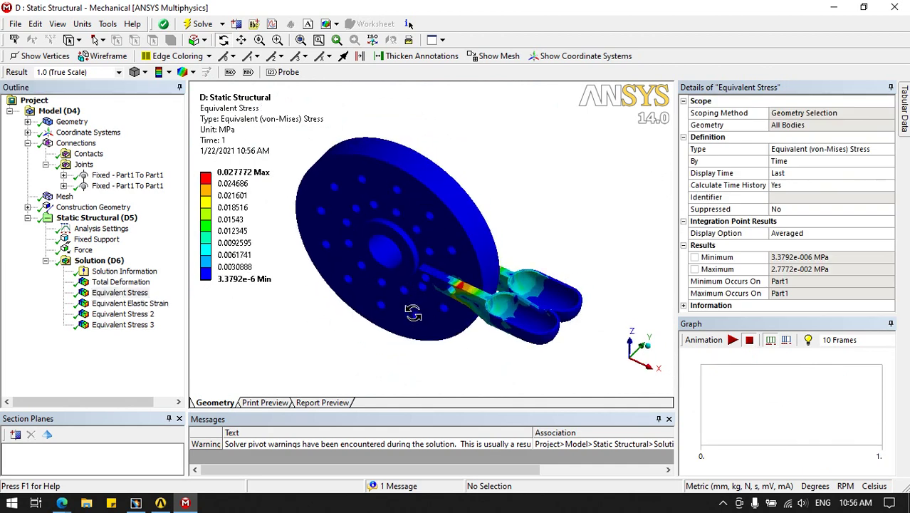
{"action": "scroll", "coordinate": [367, 327], "scroll_direction": "up", "scroll_amount": 3}
{"action": "scroll", "coordinate": [370, 302], "scroll_direction": "down", "scroll_amount": 3}
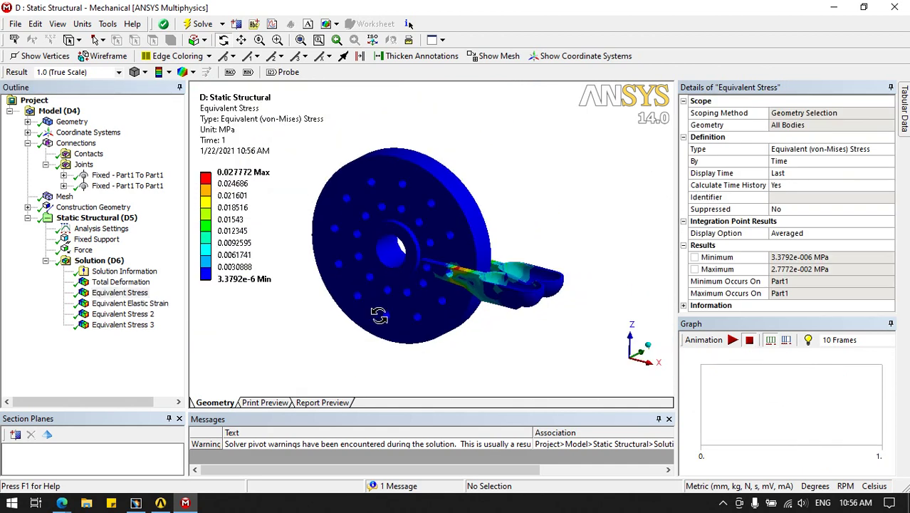